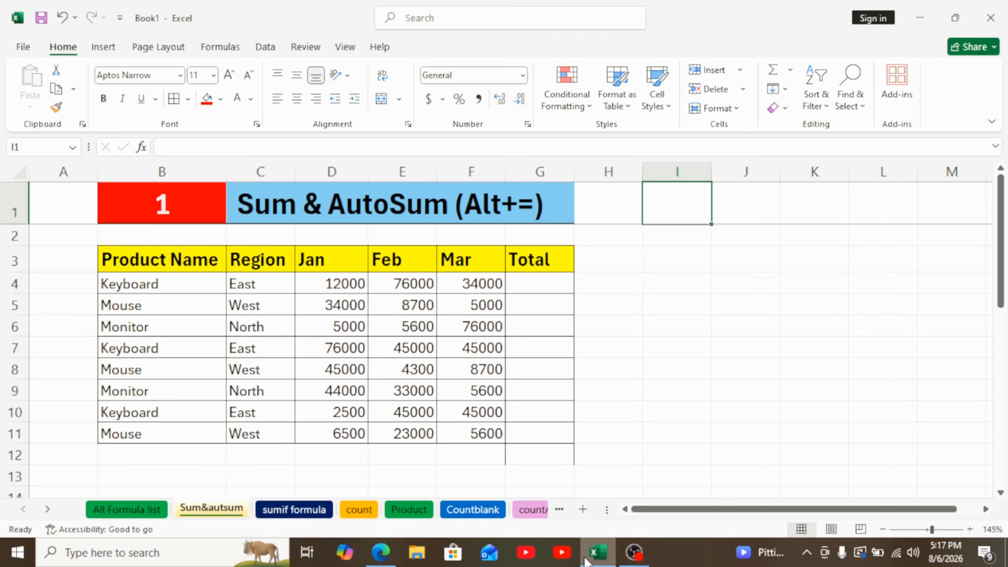
Step: Switch to the PDF formula list in Edge and read the explanation of the Sum formula on page 4
left_click(381, 553)
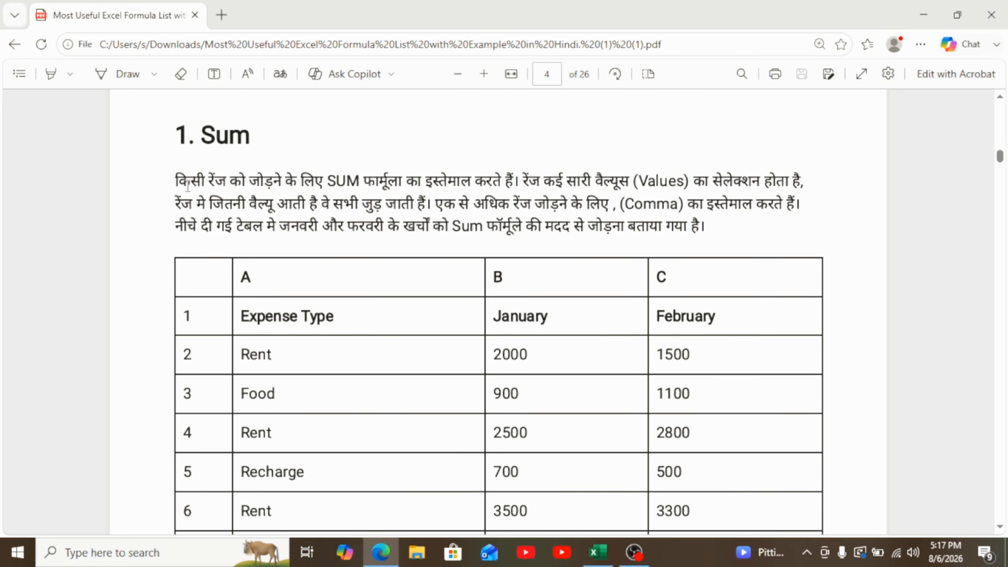
left_click_drag(176, 181, 515, 183)
left_click(416, 216)
left_click_drag(611, 181, 739, 182)
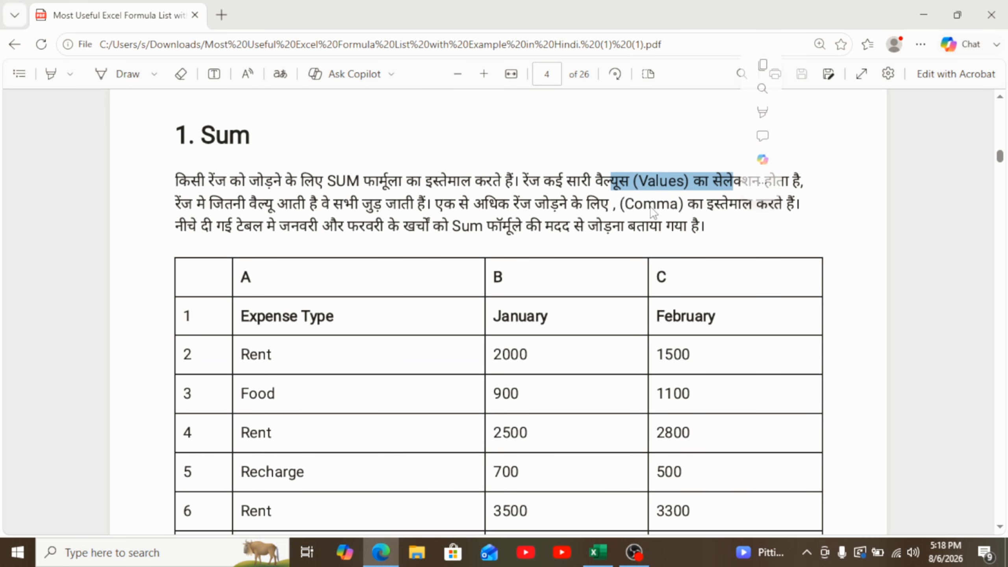
left_click(693, 193)
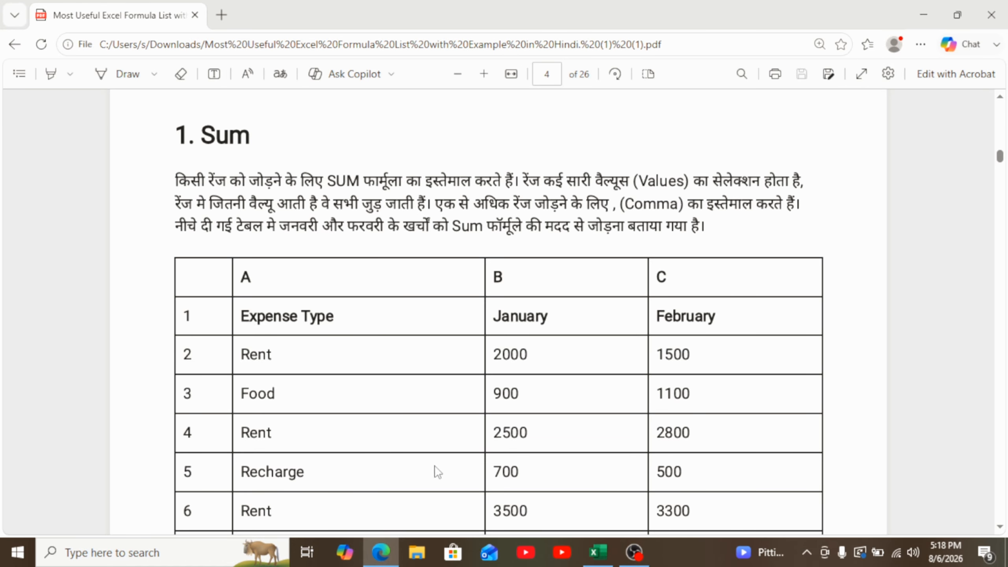
Step: Switch back to Excel and total the Keyboard row's January to March values in G4 with =SUM(D4:F4)
left_click(597, 552)
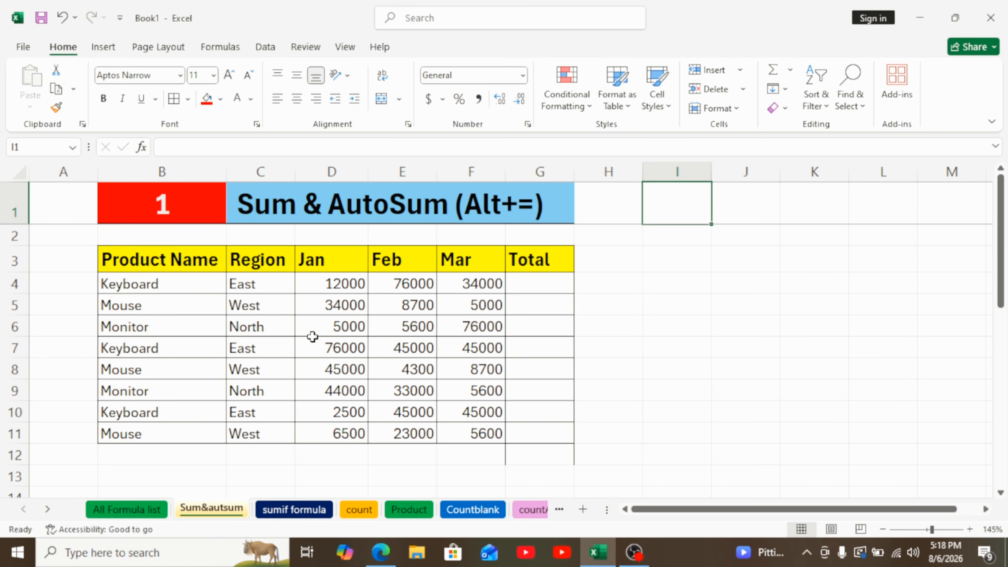
left_click(535, 285)
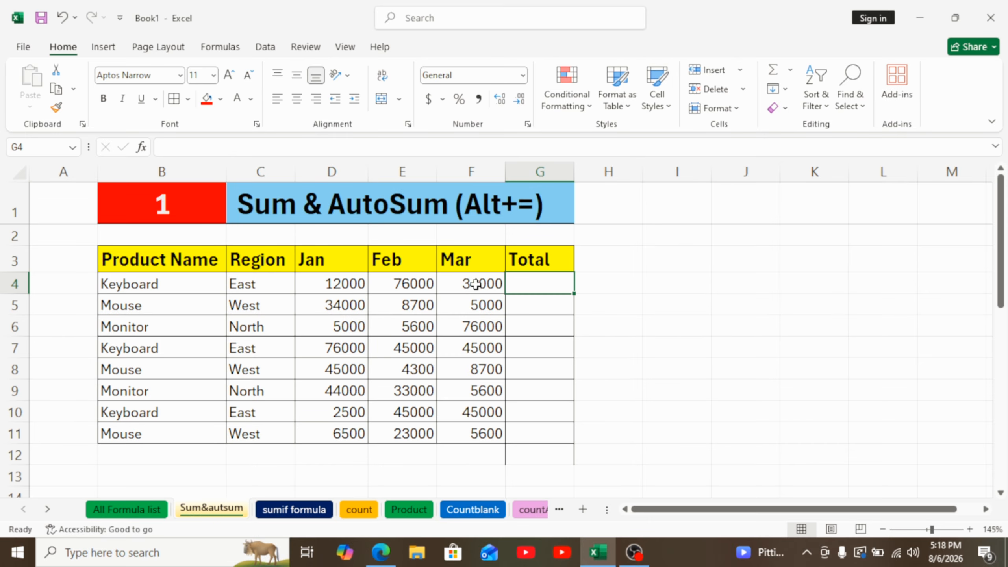
left_click_drag(324, 285, 481, 285)
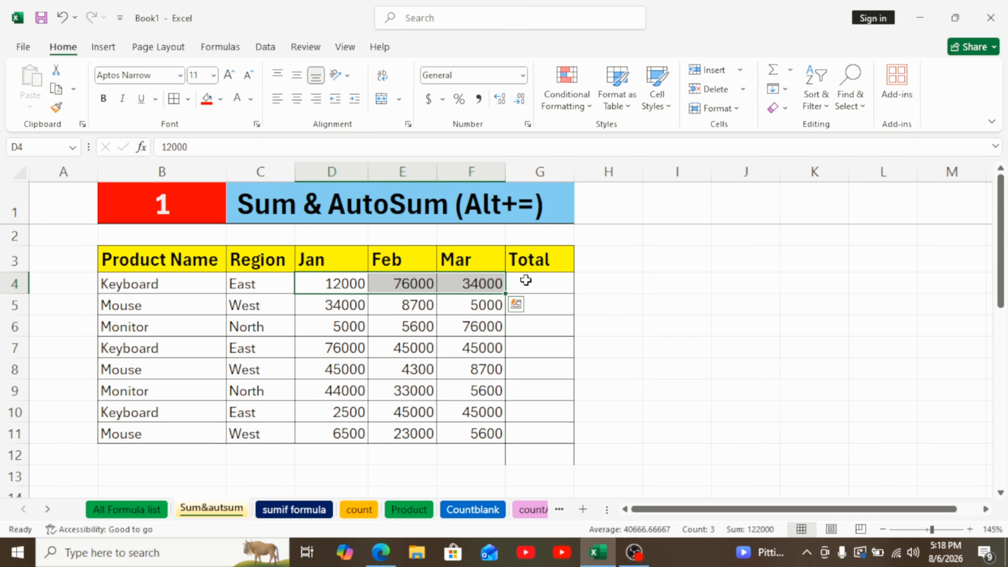
left_click(534, 282)
type("=")
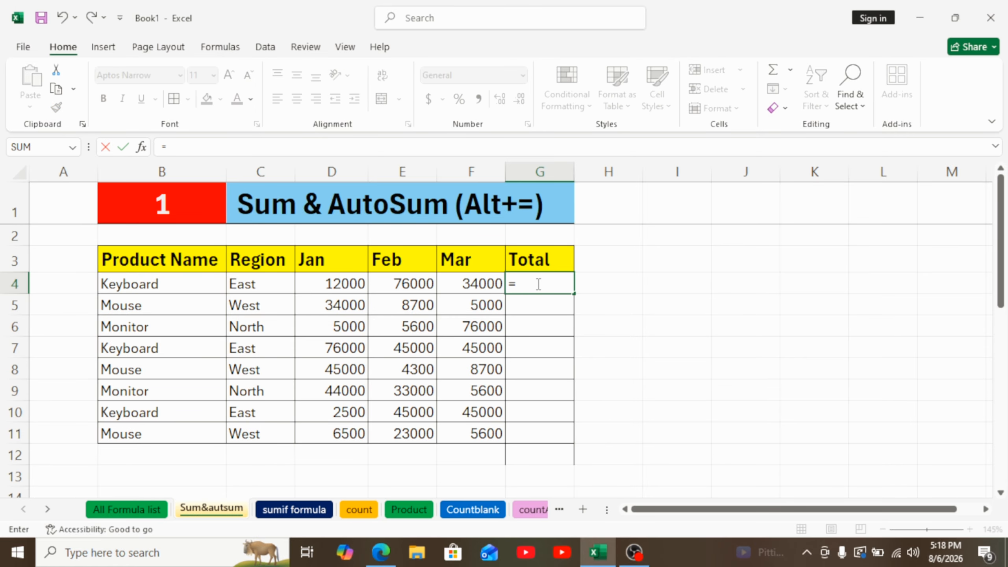
type("sum")
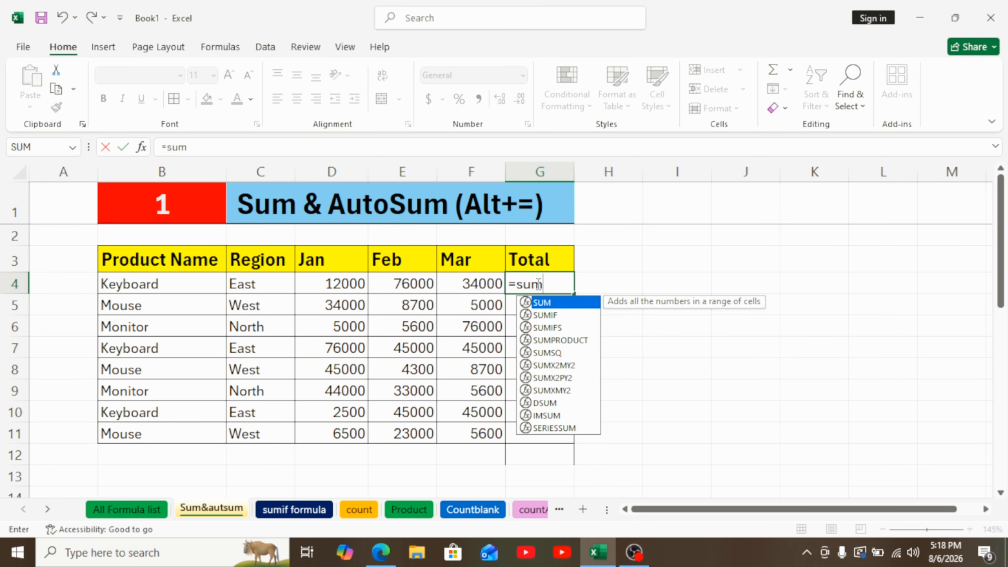
double_click(553, 309)
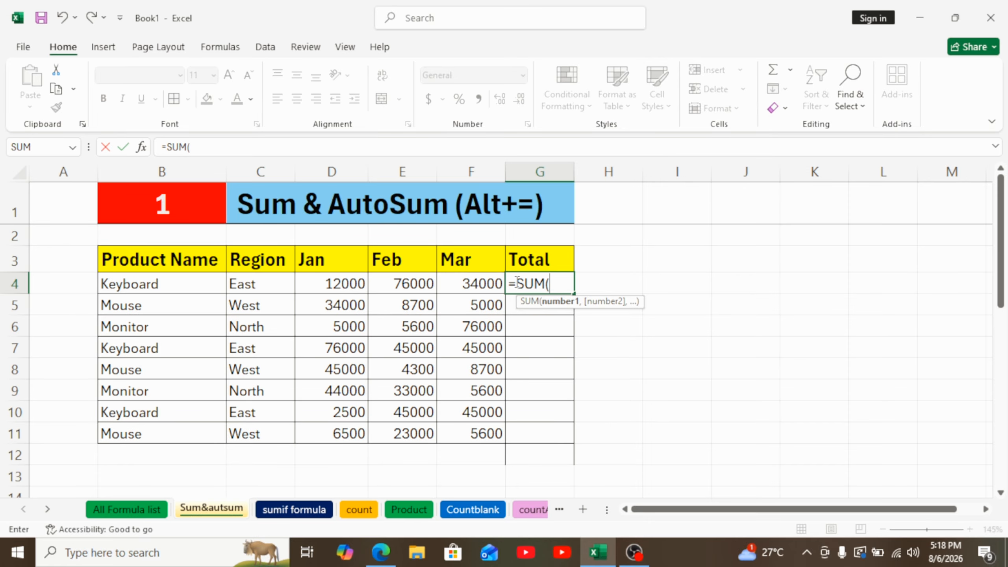
left_click_drag(331, 285, 471, 284)
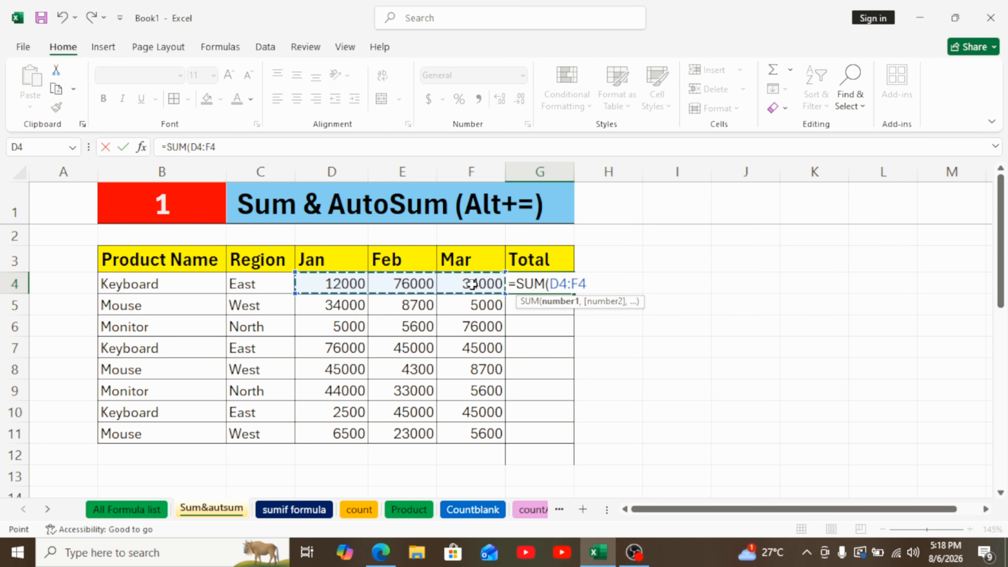
key("Return")
left_click_drag(363, 283, 476, 284)
left_click(537, 285)
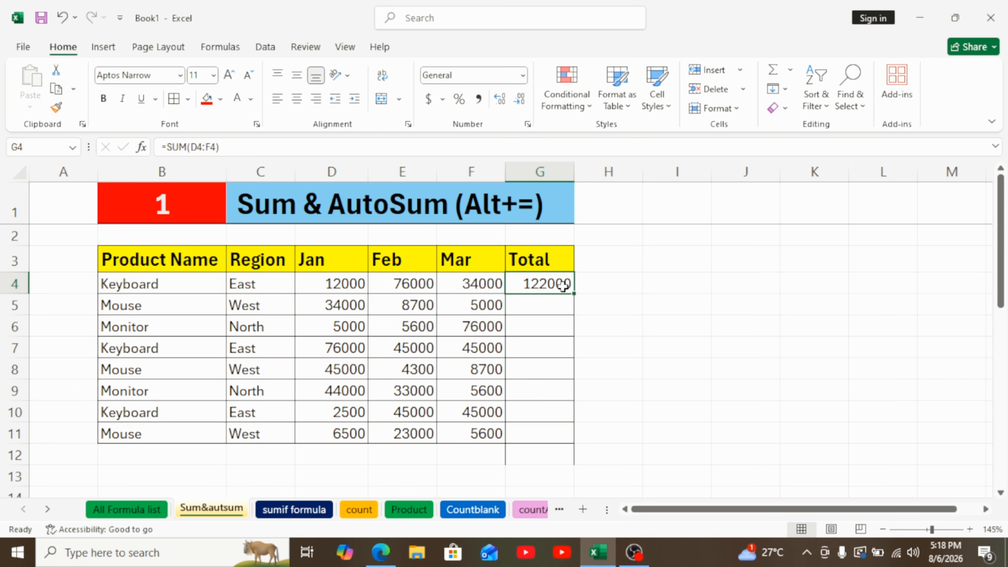
Step: Enter =SUM(D5:F5) in G5 to total the Mouse row's January to March values
left_click(553, 299)
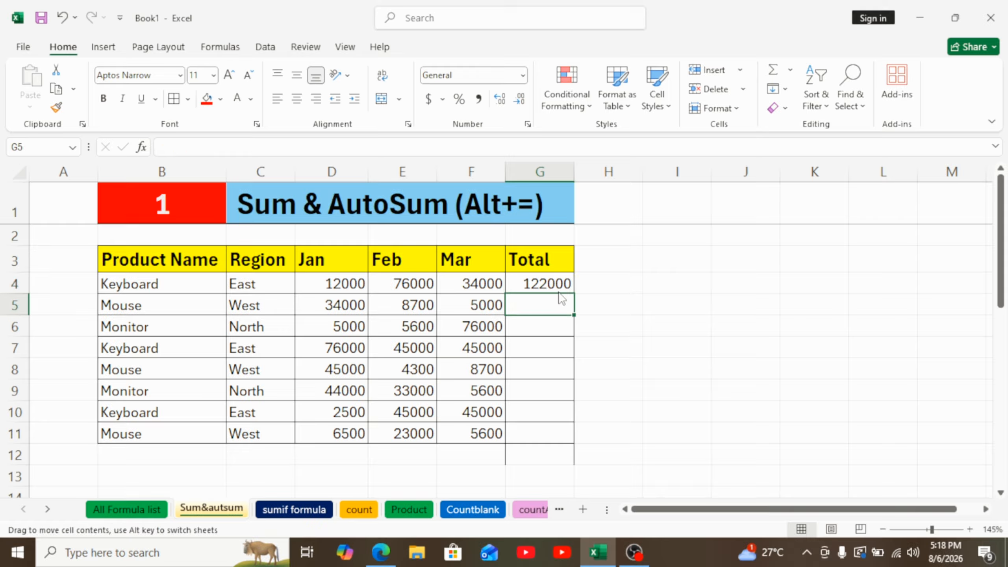
left_click(566, 284)
left_click(540, 304)
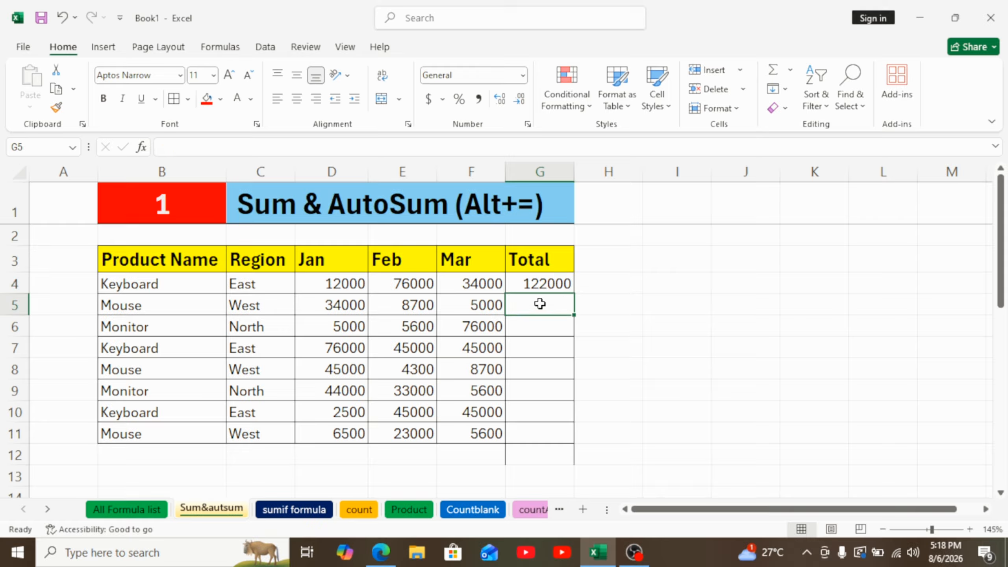
type("=")
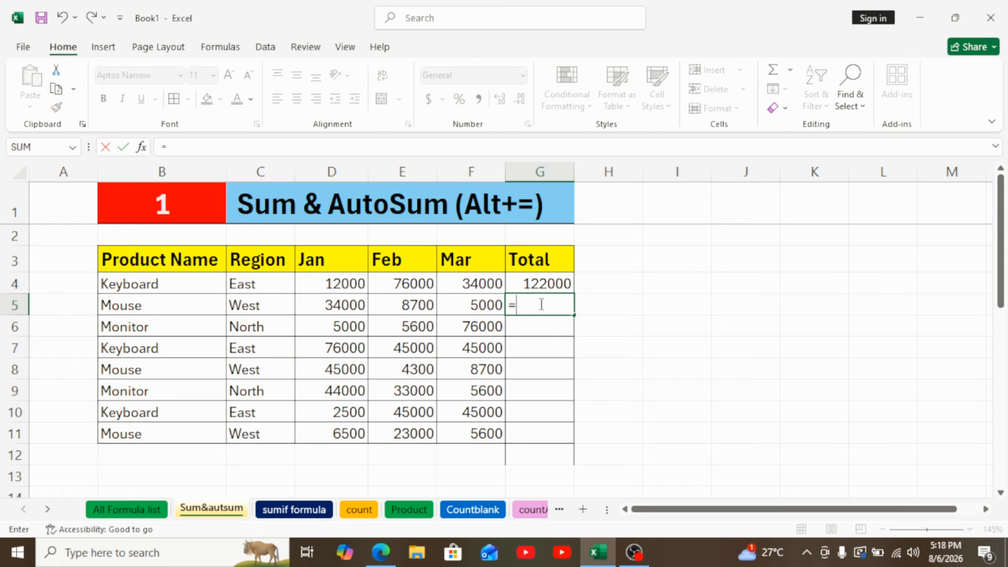
type("sum")
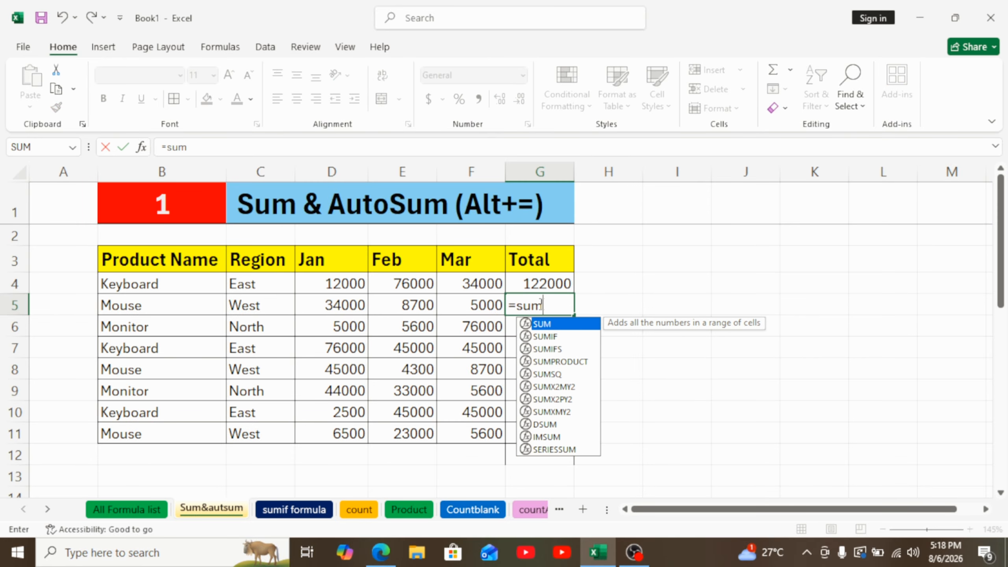
key("Tab")
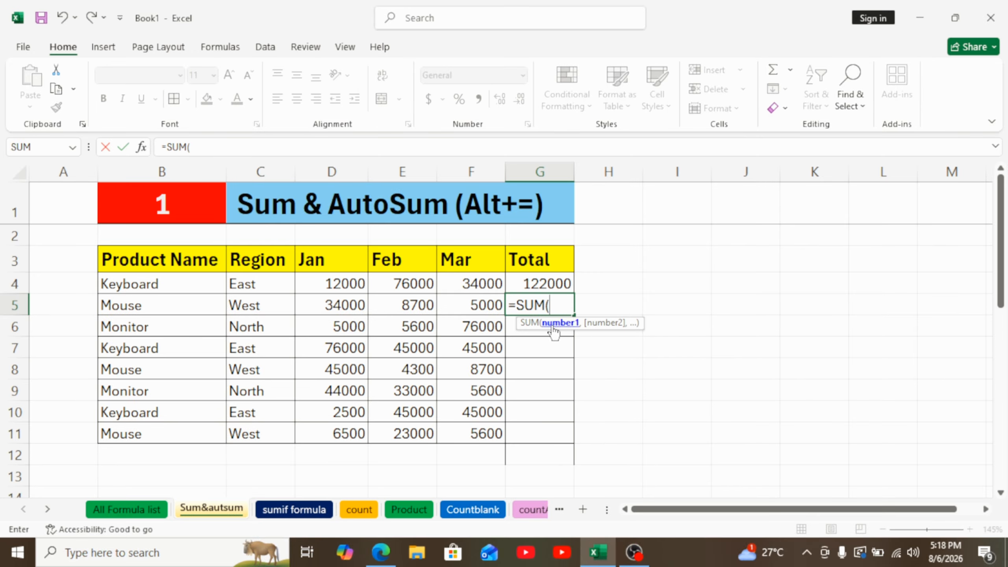
left_click(342, 305)
left_click_drag(342, 305, 476, 305)
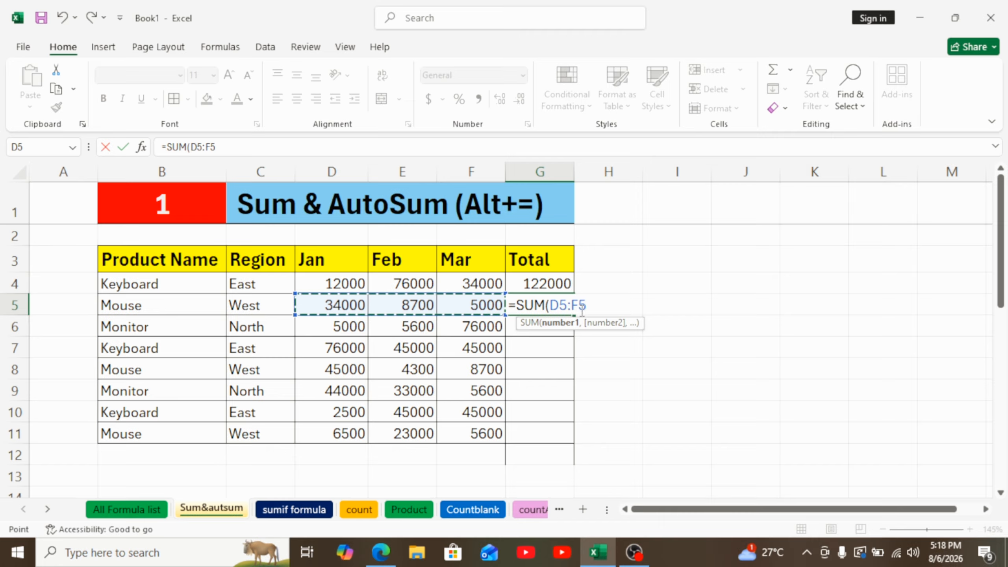
type(")")
key("Return")
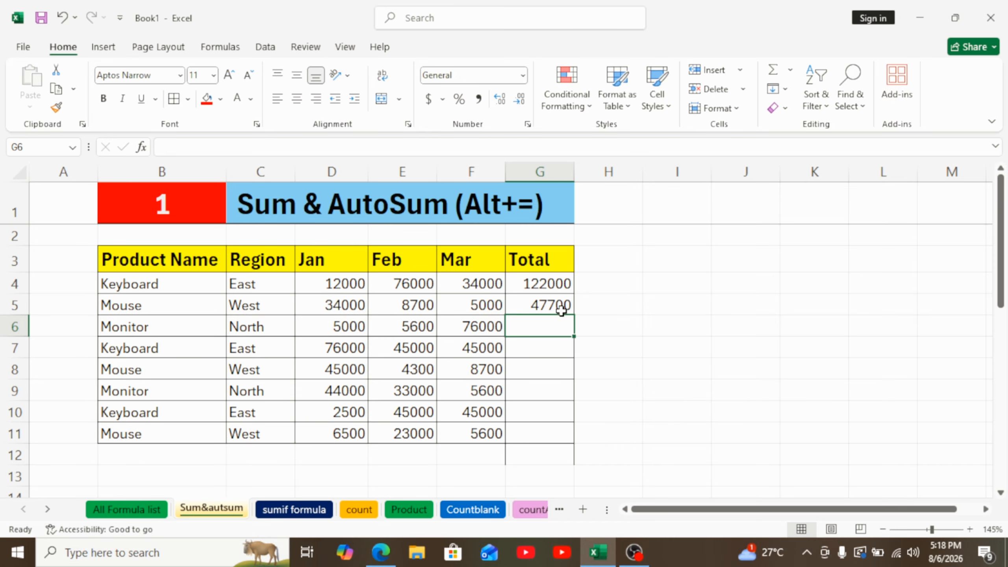
Step: Fill the G5 total formula down through G11 and check rows 6 and 7 against their monthly values
left_click(558, 310)
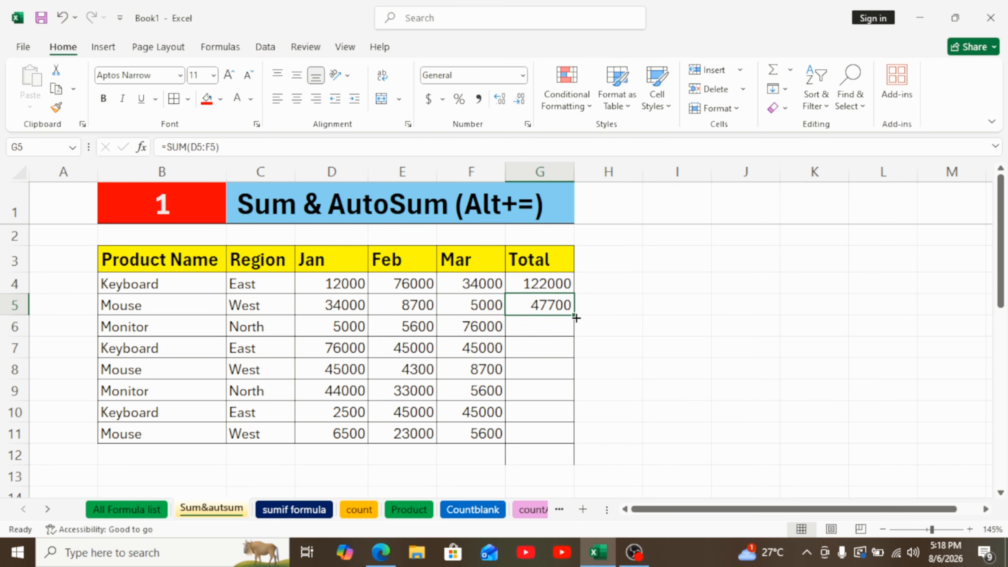
left_click_drag(577, 318, 574, 442)
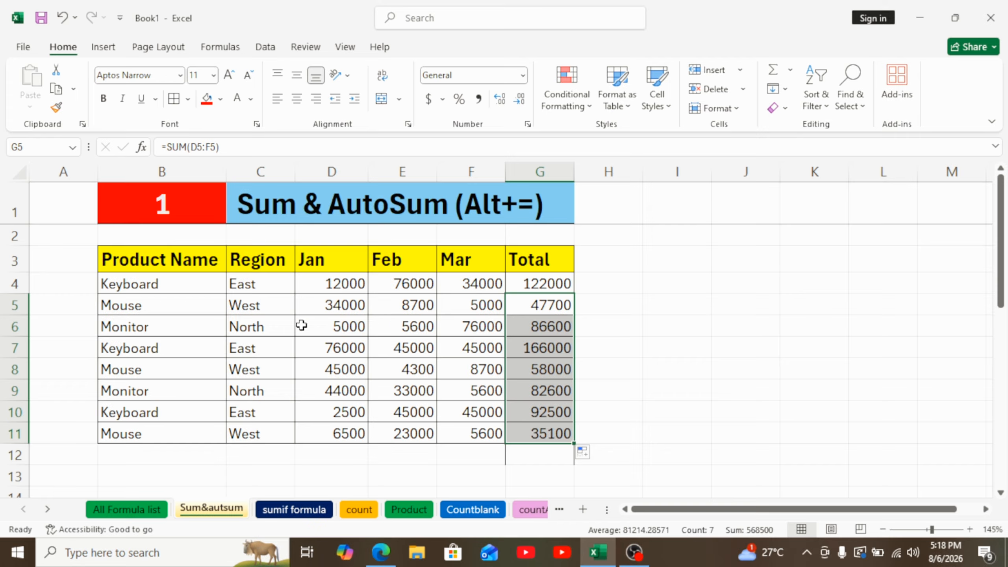
left_click_drag(338, 329, 473, 349)
left_click(534, 329)
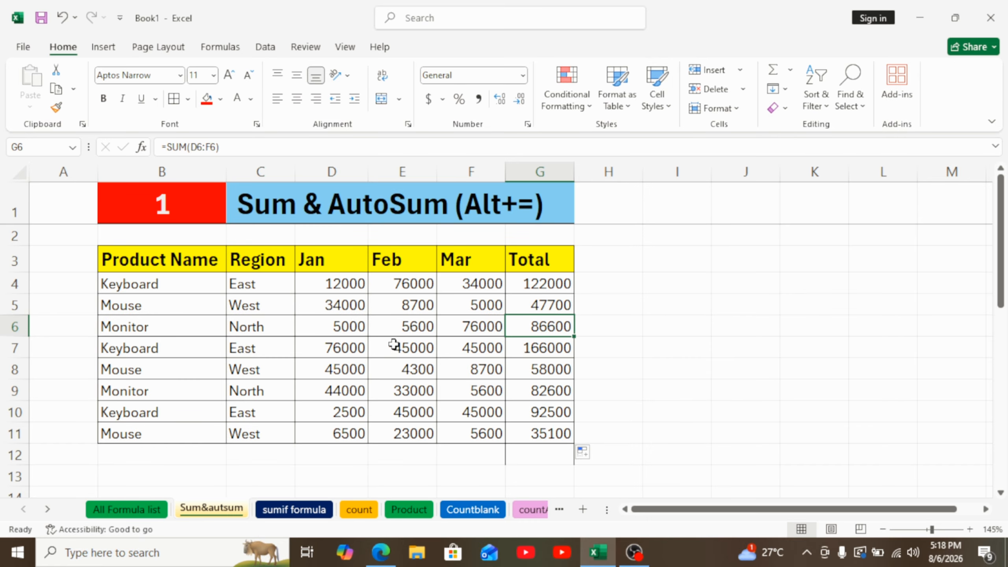
left_click(323, 352)
left_click_drag(324, 352, 483, 348)
left_click(546, 342)
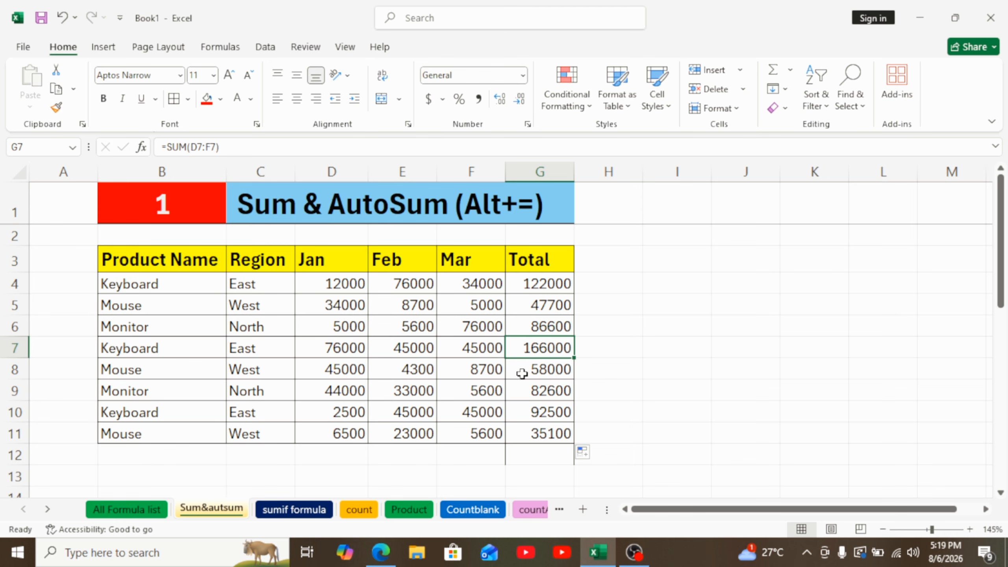
scroll(402, 376, "down", 1)
scroll(338, 349, "up", 1)
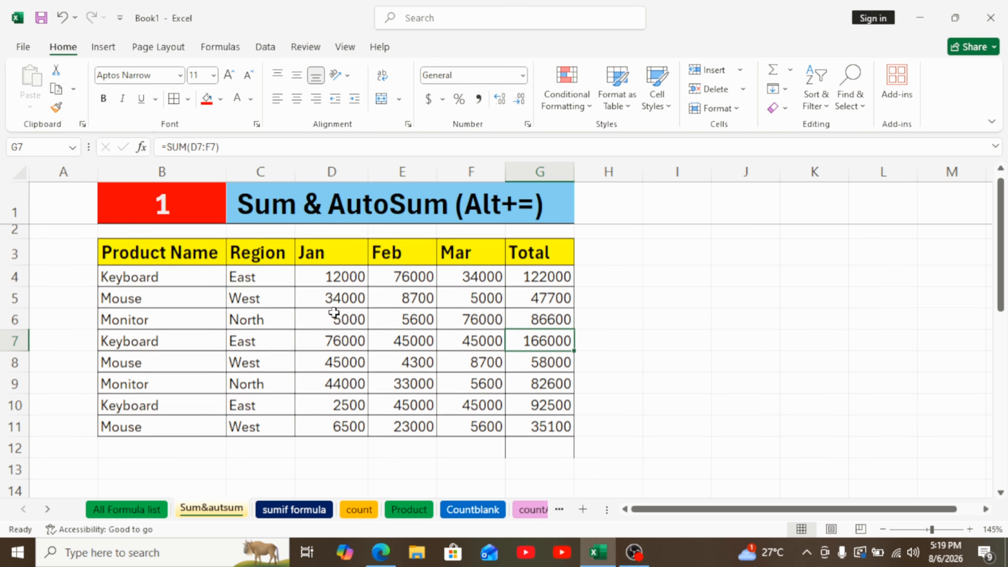
Step: Total the January column in D12 with =SUM(D4:D11)
left_click_drag(339, 286, 342, 434)
left_click(335, 455)
left_click(426, 475)
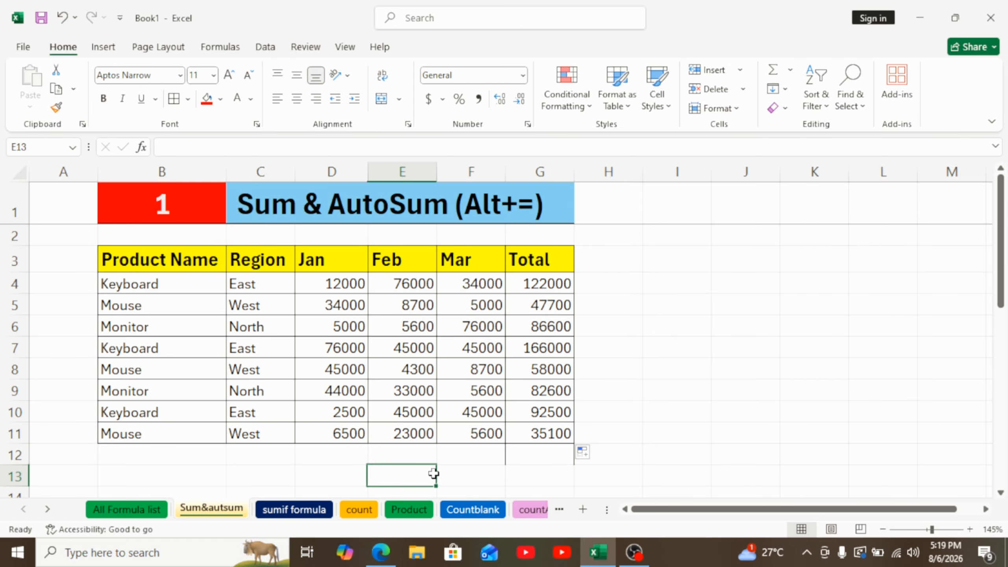
left_click(322, 460)
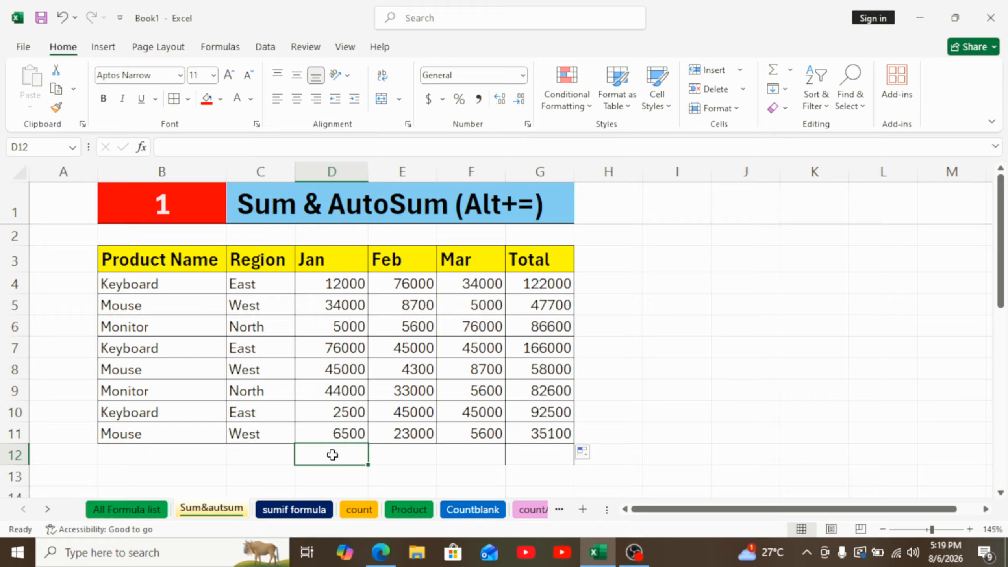
type("=sum")
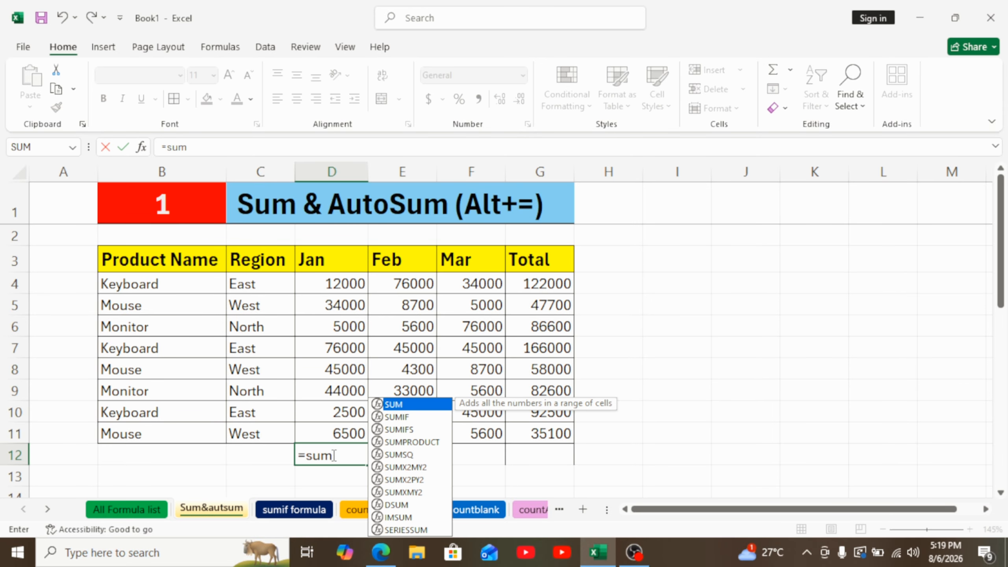
key("Tab")
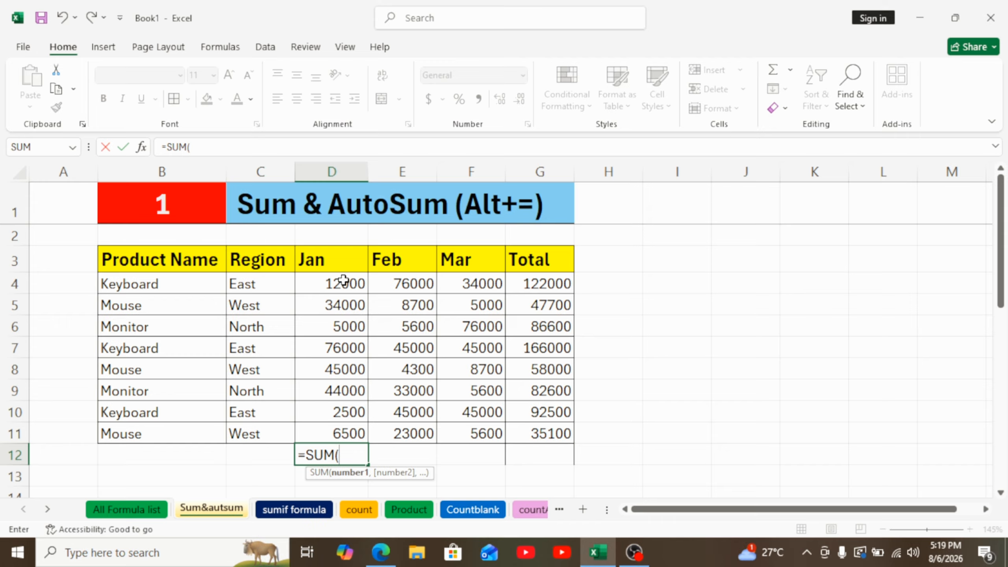
left_click_drag(343, 279, 353, 426)
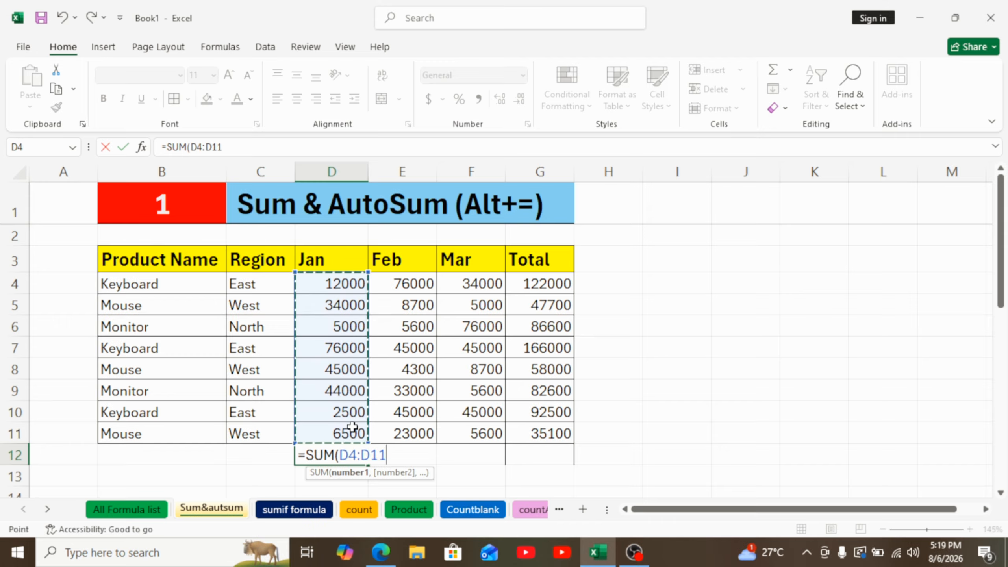
key("Return")
left_click(343, 456)
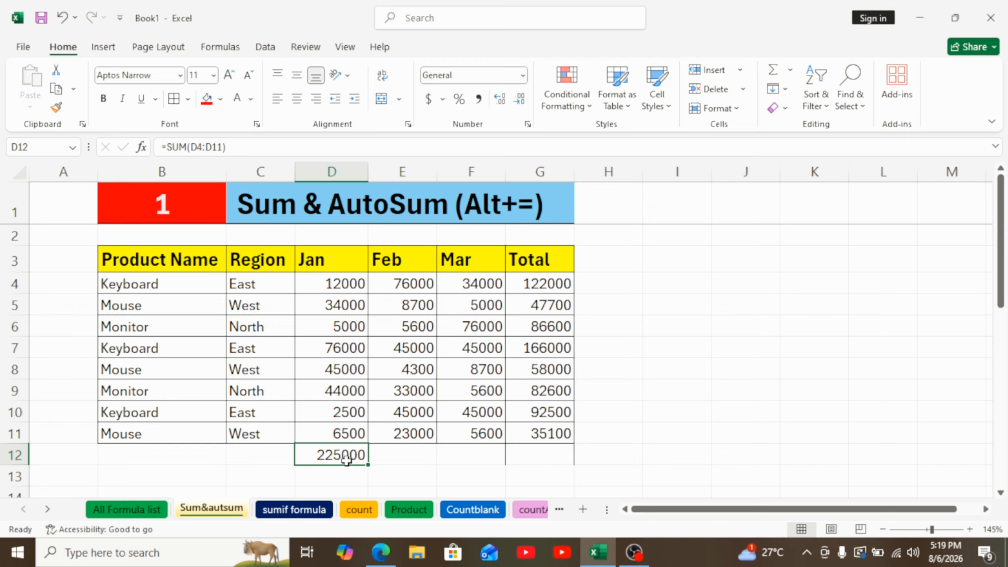
Step: Fill the D12 column total across through G12 and check the February and March columns
left_click_drag(369, 468, 558, 457)
left_click_drag(411, 291, 414, 414)
left_click_drag(488, 288, 487, 433)
left_click(489, 457)
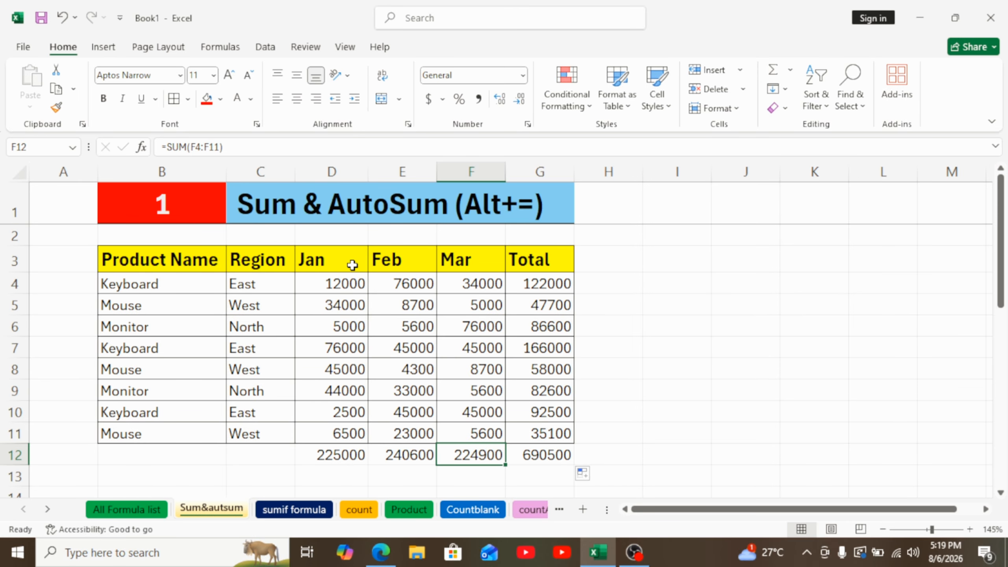
scroll(375, 330, "down", 1)
scroll(378, 334, "up", 1)
Step: Clear the row totals in G4:G11
left_click_drag(526, 286, 537, 411)
left_click(589, 365)
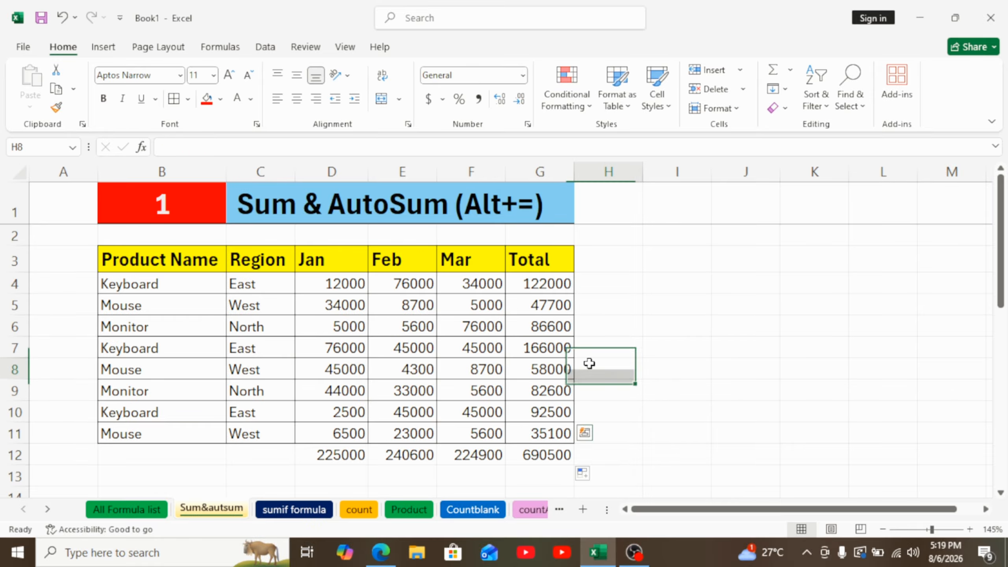
left_click_drag(544, 283, 557, 424)
key("Delete")
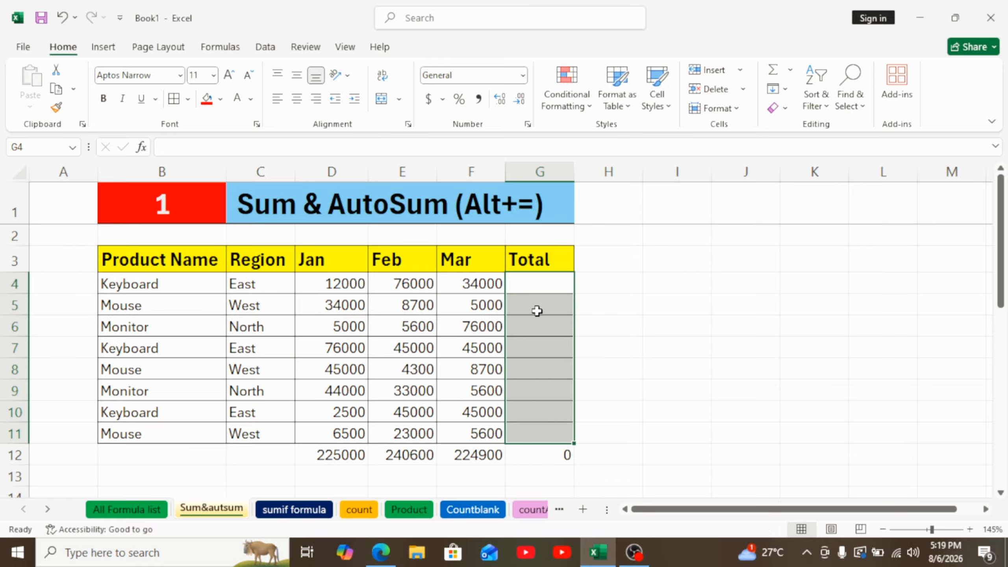
Step: Use AutoSum in G4 to total D4:F4 for the first Keyboard row
left_click(535, 284)
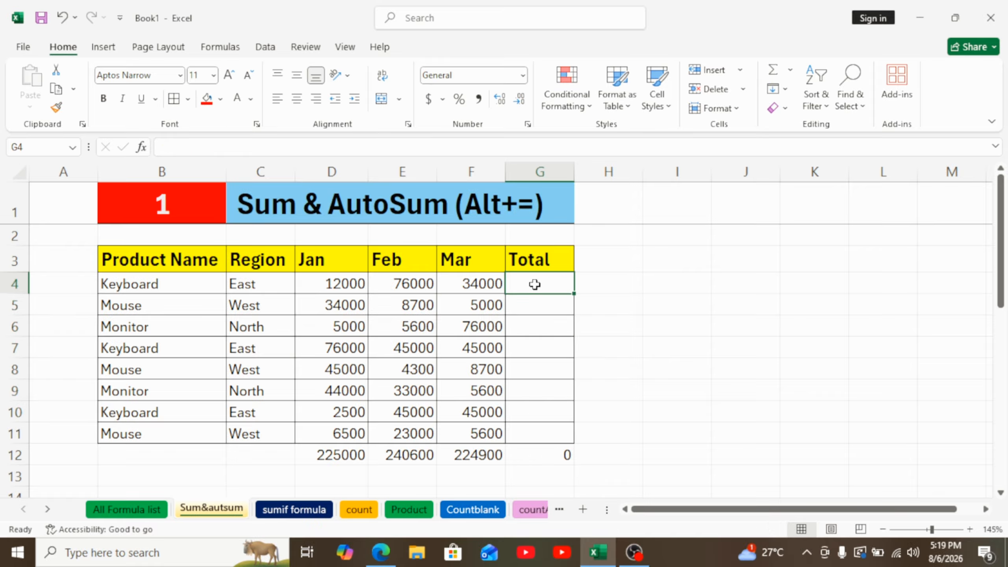
left_click(599, 329)
left_click(556, 285)
key("alt+equal")
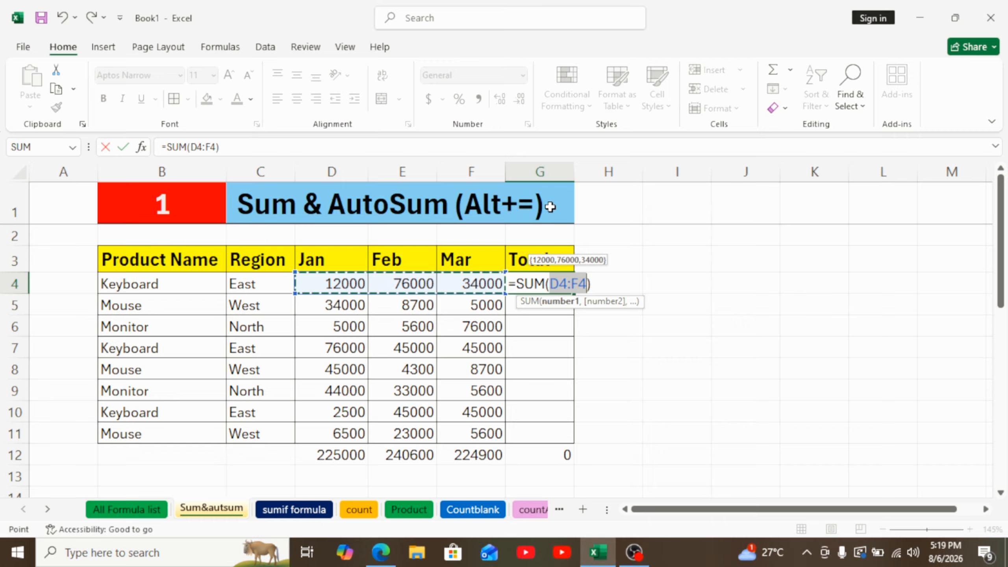
key("Return")
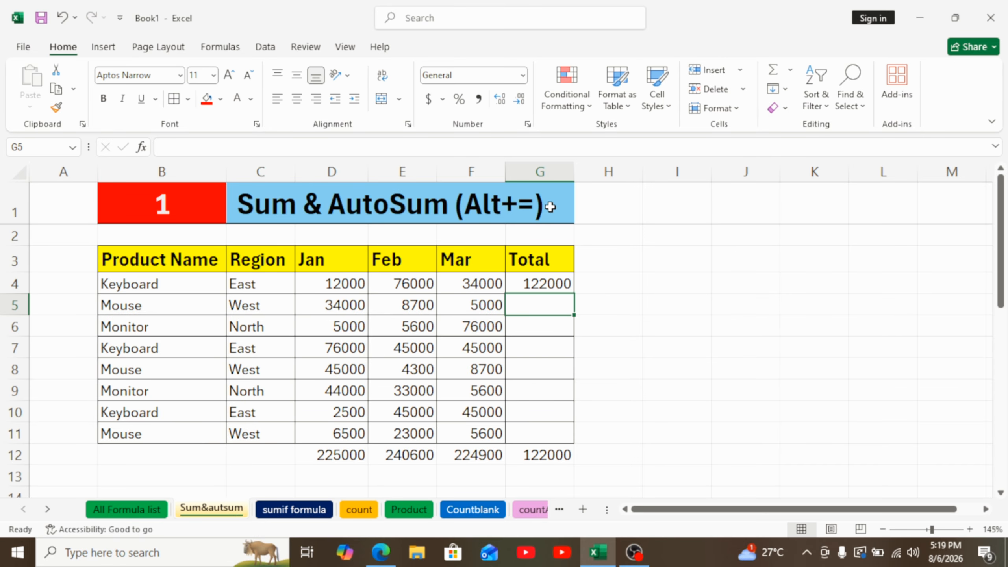
Step: Fill the row total in G4 down through G11 for the remaining products
left_click(536, 283)
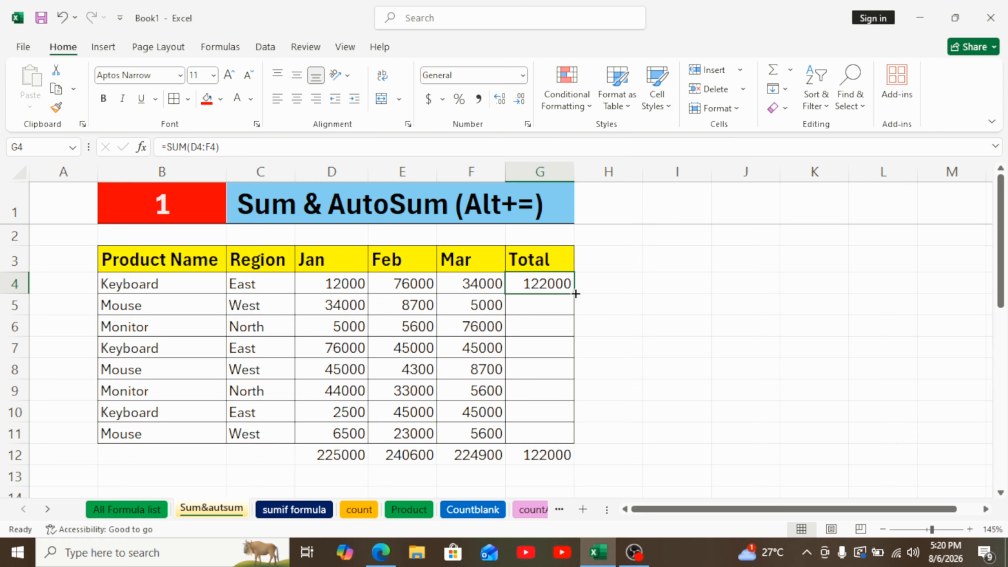
left_click_drag(576, 294, 575, 330)
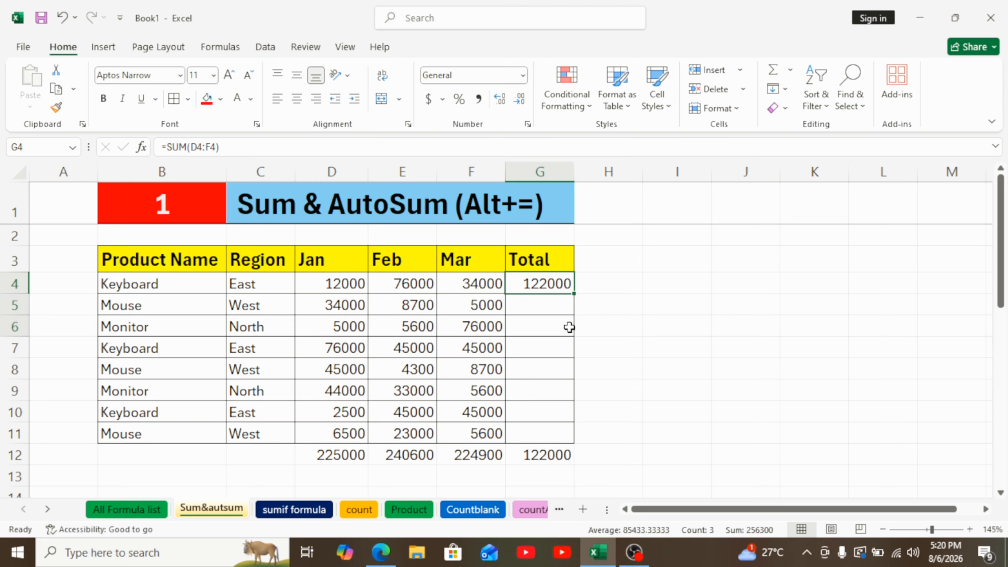
key("ctrl+z")
double_click(576, 294)
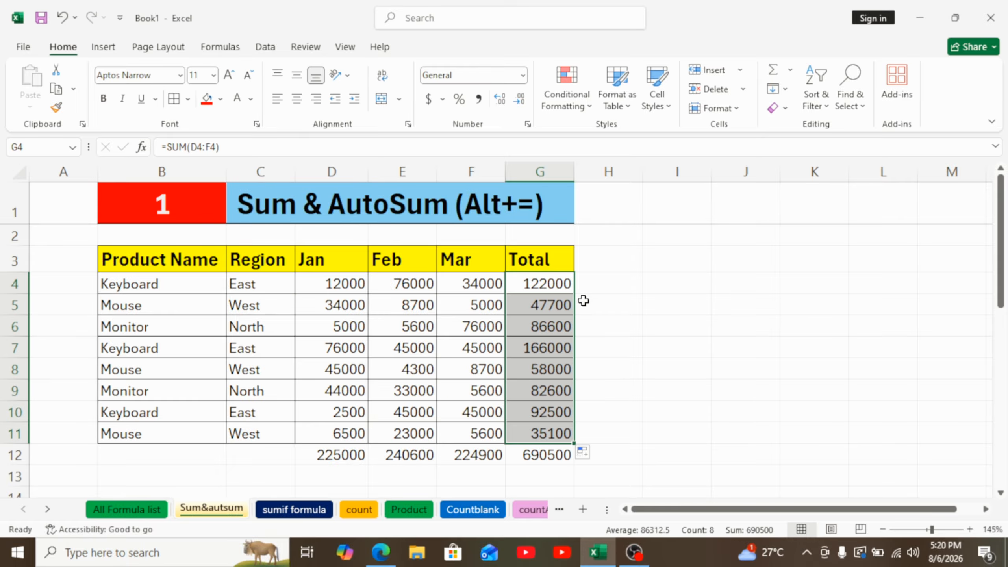
left_click(687, 329)
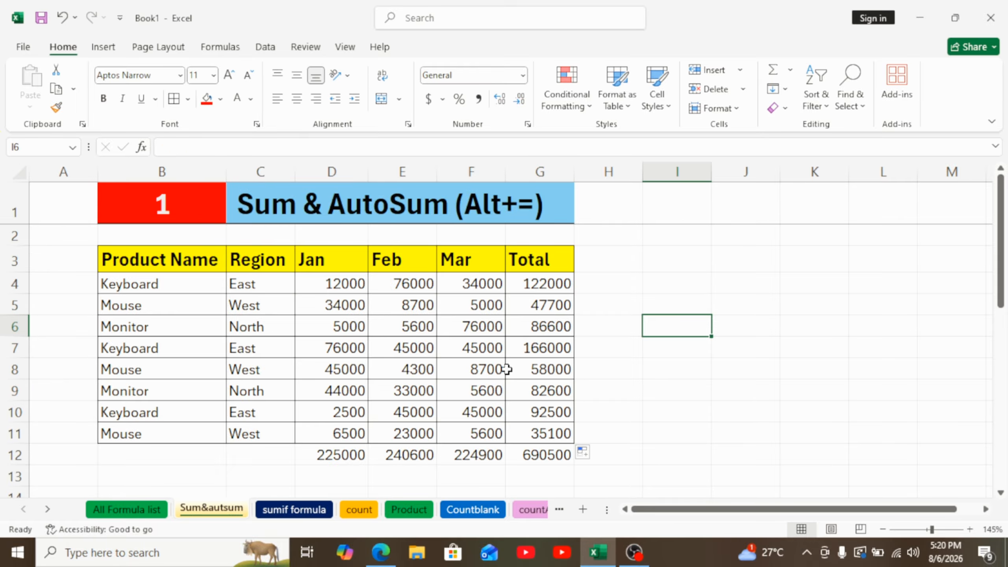
Step: Examine the second table's Amount column, its Keyboard, Mouse and Printer groups and the blank Total cells D20, D24 and D27
scroll(387, 350, "down", 4)
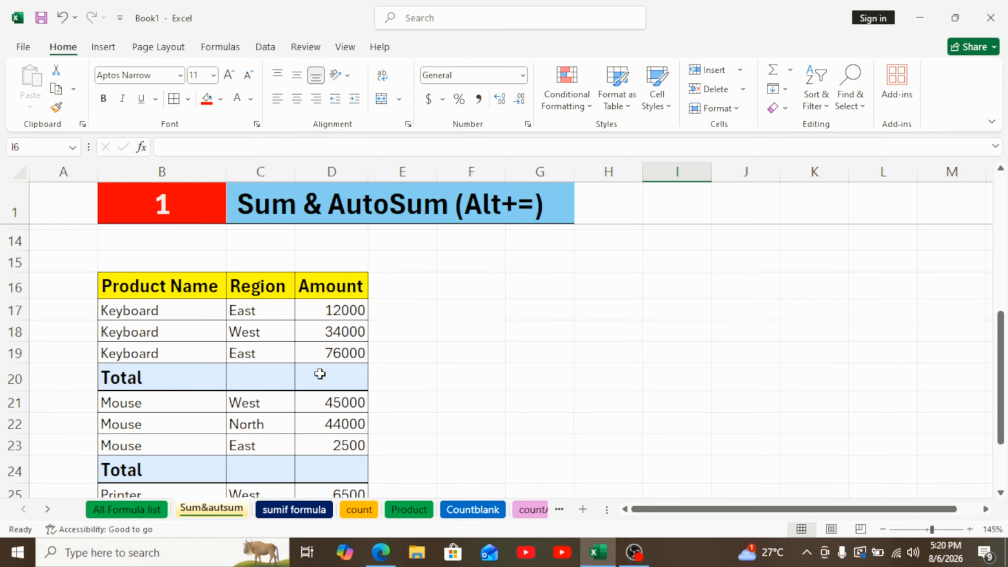
scroll(333, 358, "down", 1)
scroll(339, 355, "down", 1, "ctrl")
scroll(332, 335, "up", 1)
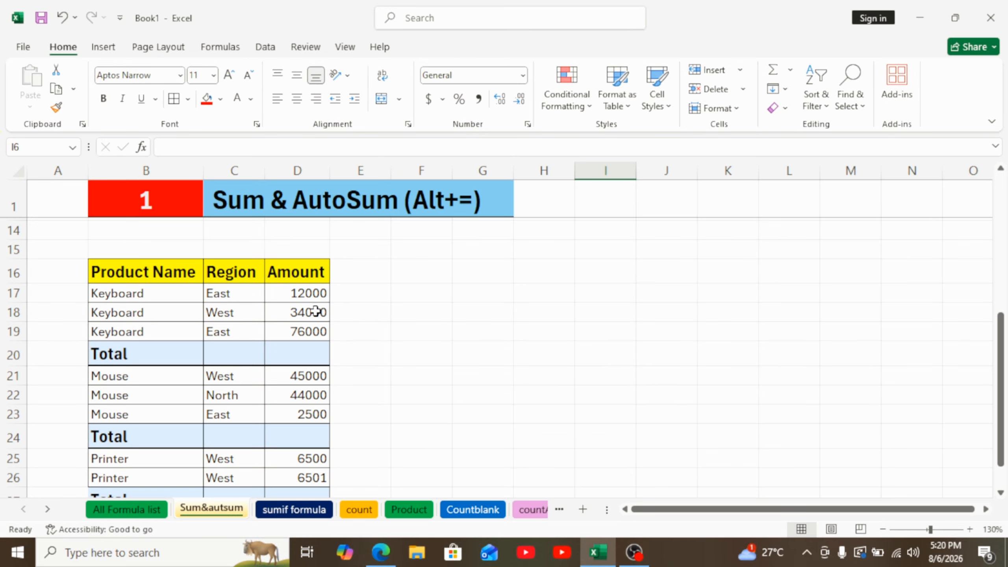
scroll(299, 295, "down", 1, "ctrl")
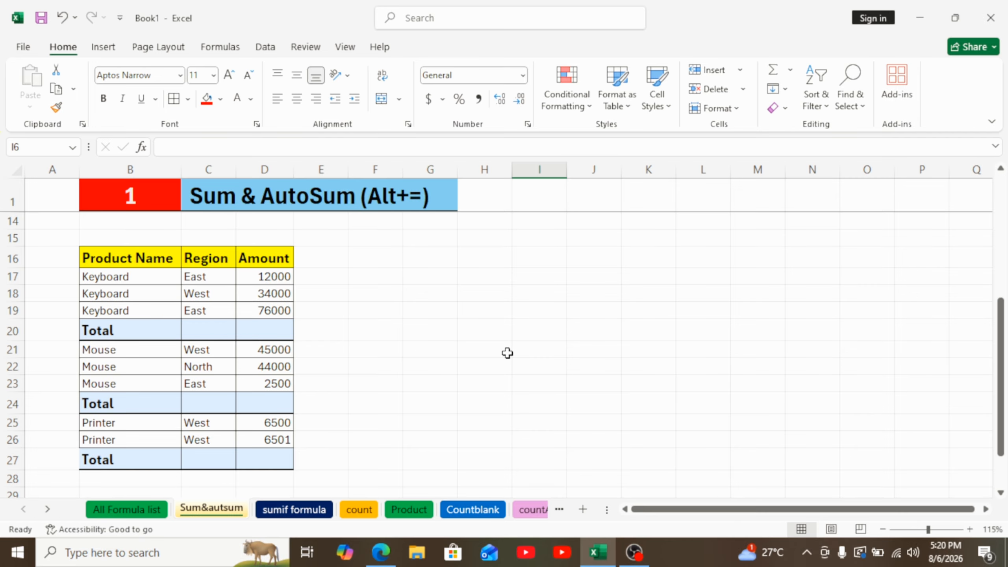
left_click_drag(261, 261, 265, 463)
left_click(264, 344)
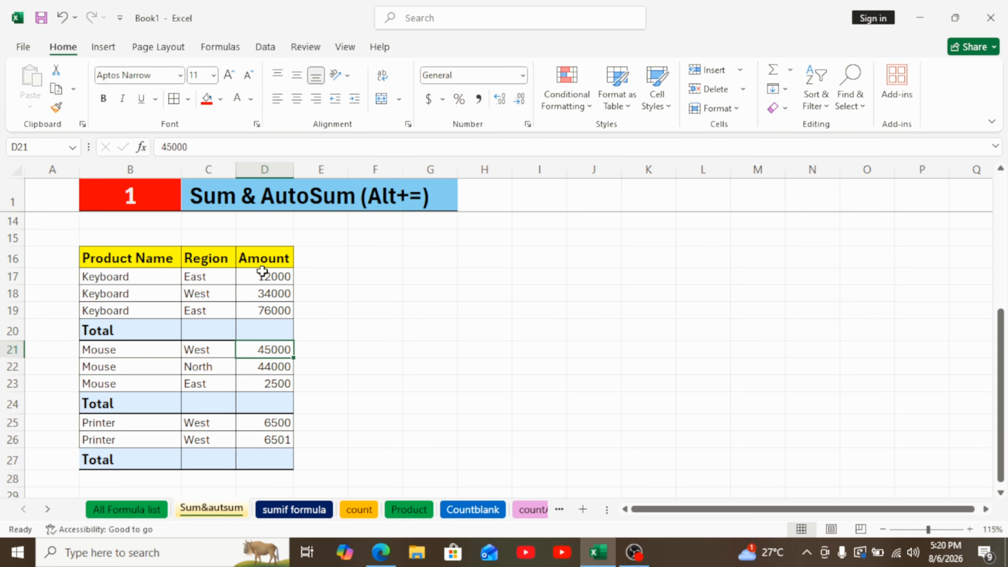
left_click_drag(262, 274, 261, 314)
left_click(264, 333)
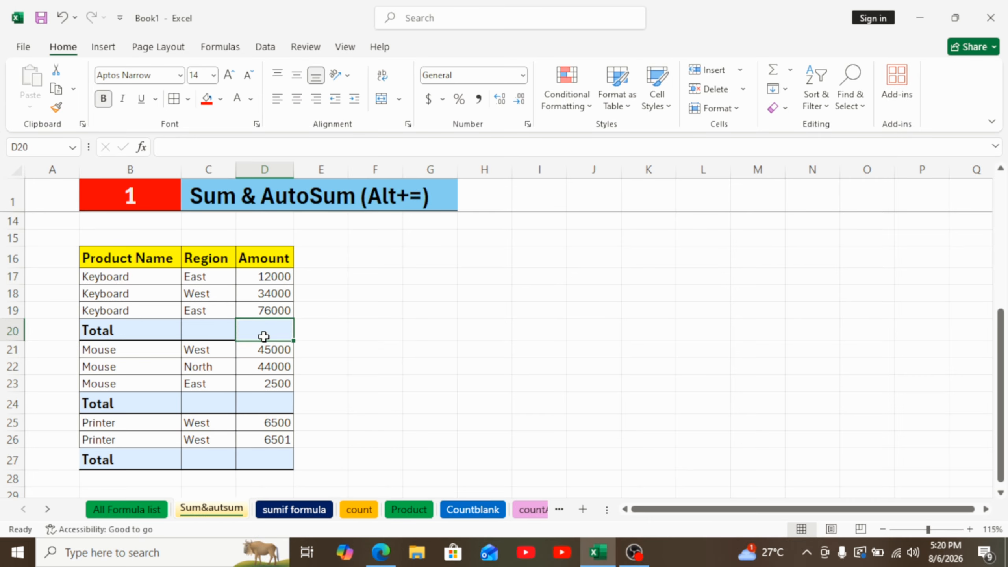
left_click_drag(266, 352, 265, 382)
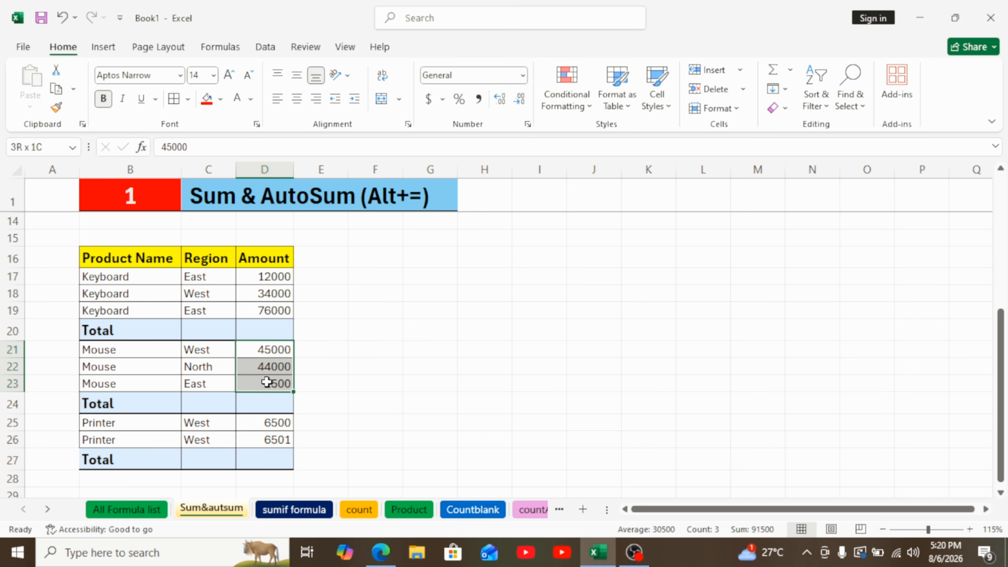
left_click(268, 404)
left_click_drag(271, 423, 272, 439)
left_click(263, 459)
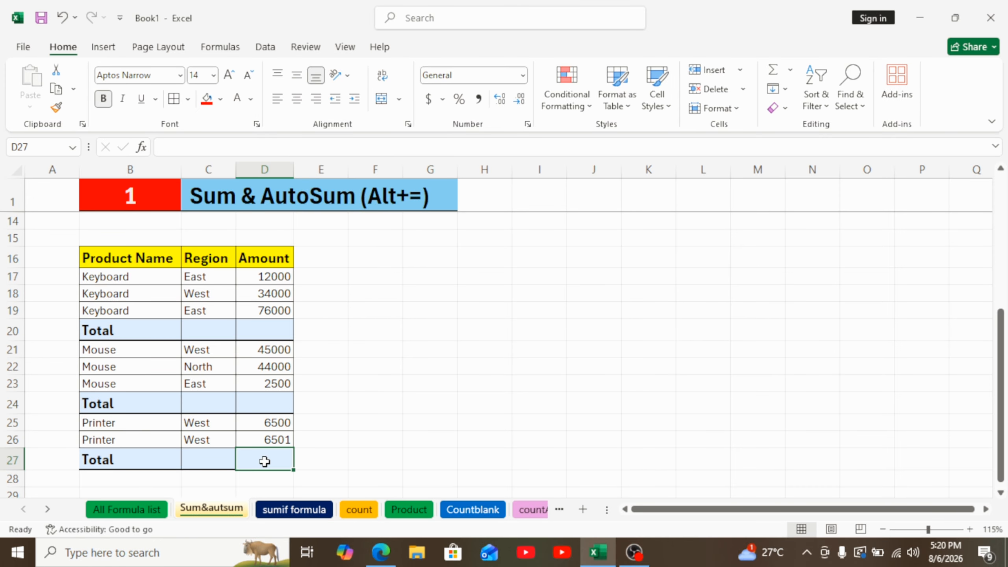
Step: Total the Keyboard amounts in D20 with =SUM(D17:D19)
scroll(315, 422, "up", 1)
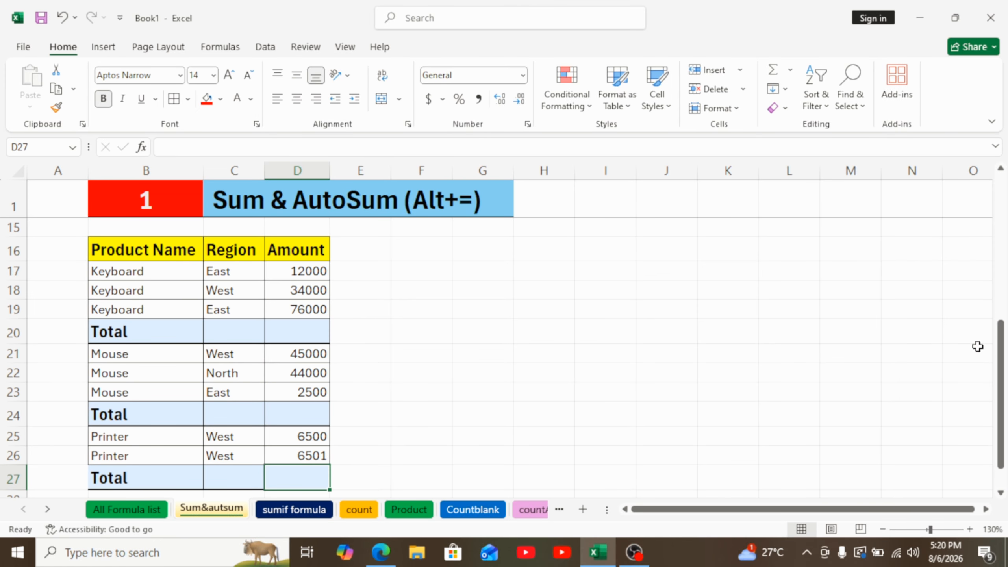
left_click_drag(1001, 358, 1001, 368)
left_click(295, 316)
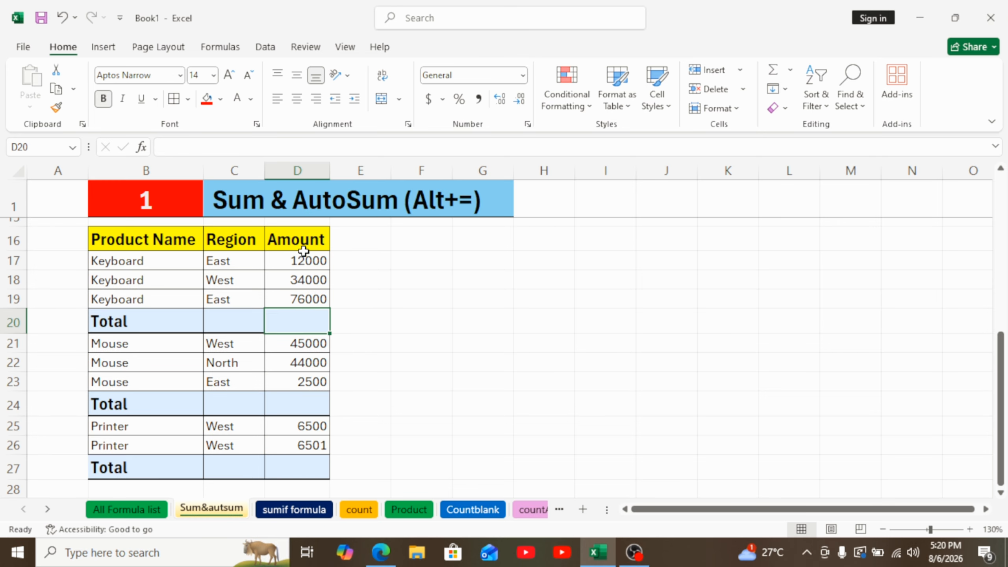
type("=sum")
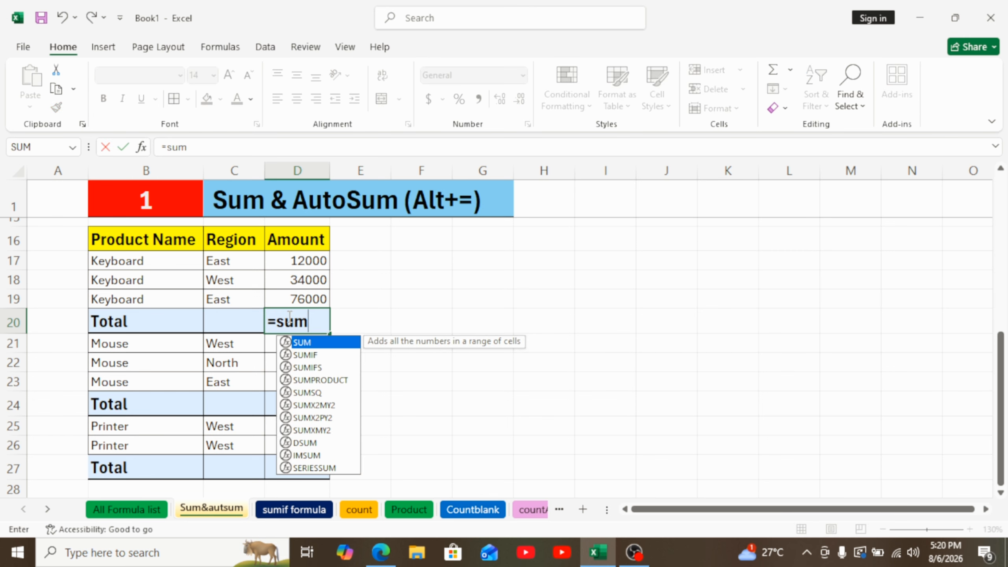
key("Tab")
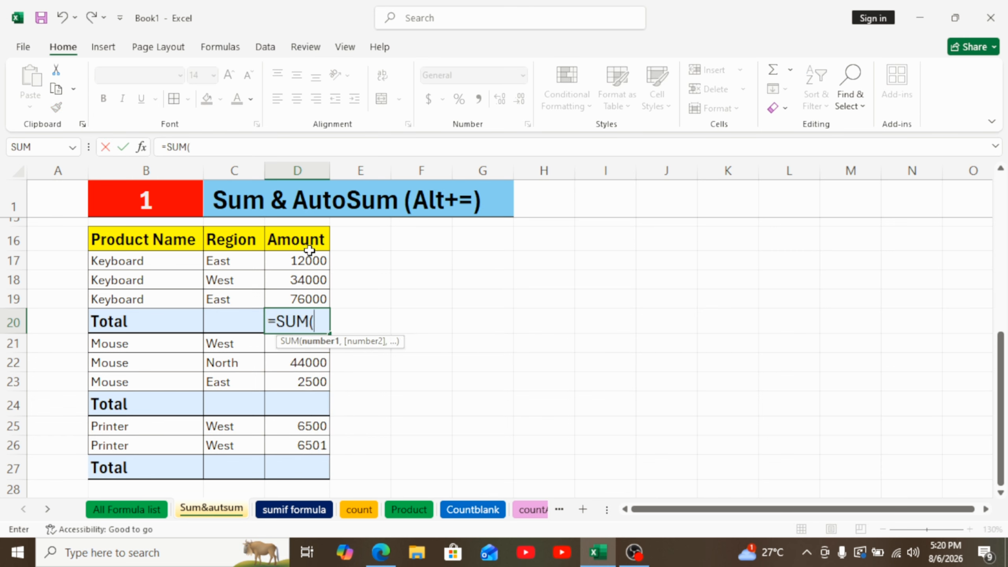
left_click_drag(309, 255, 310, 298)
key("Return")
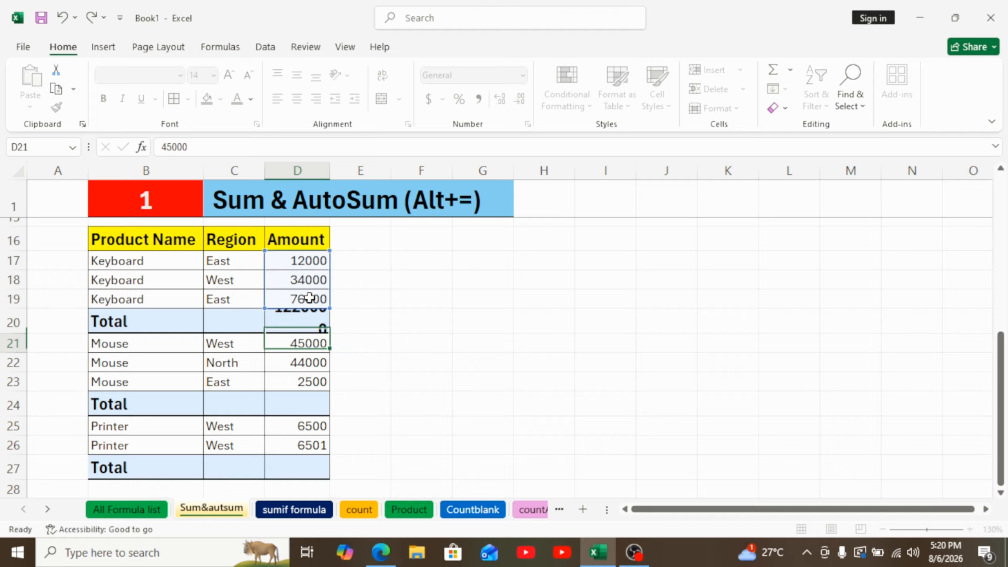
left_click(299, 401)
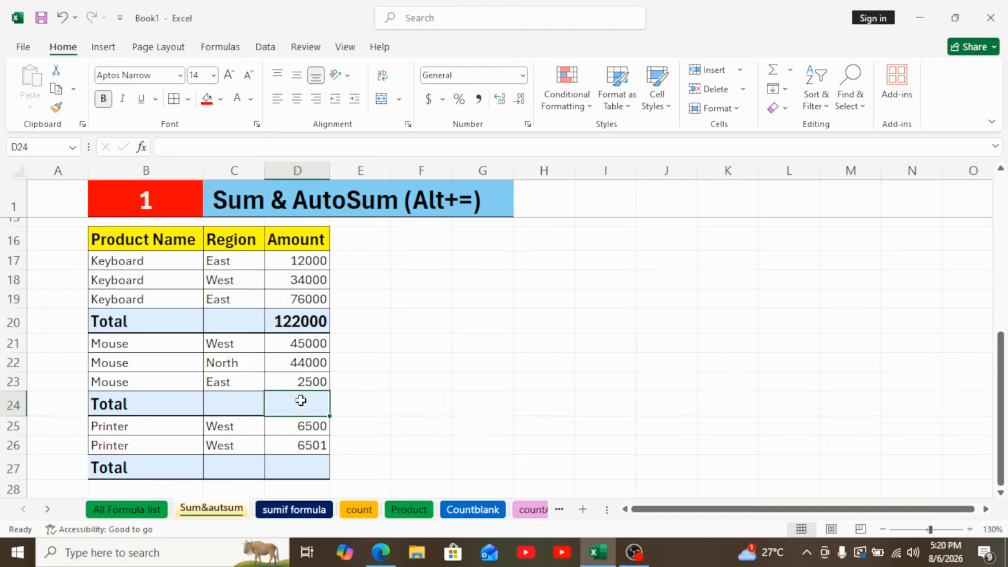
Step: Clear the Keyboard group's total in D20
left_click(301, 323)
key("Delete")
left_click(414, 283)
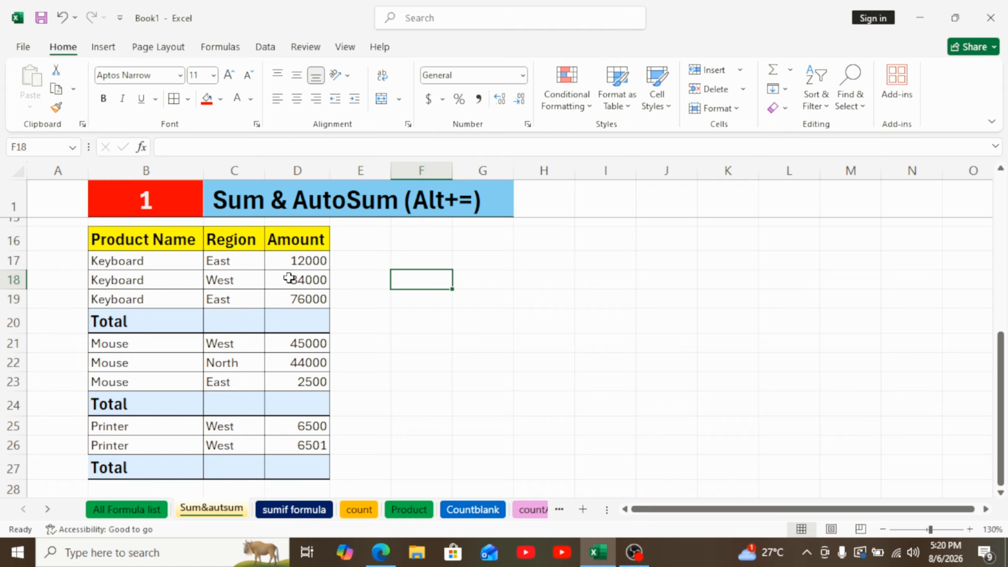
left_click(344, 288)
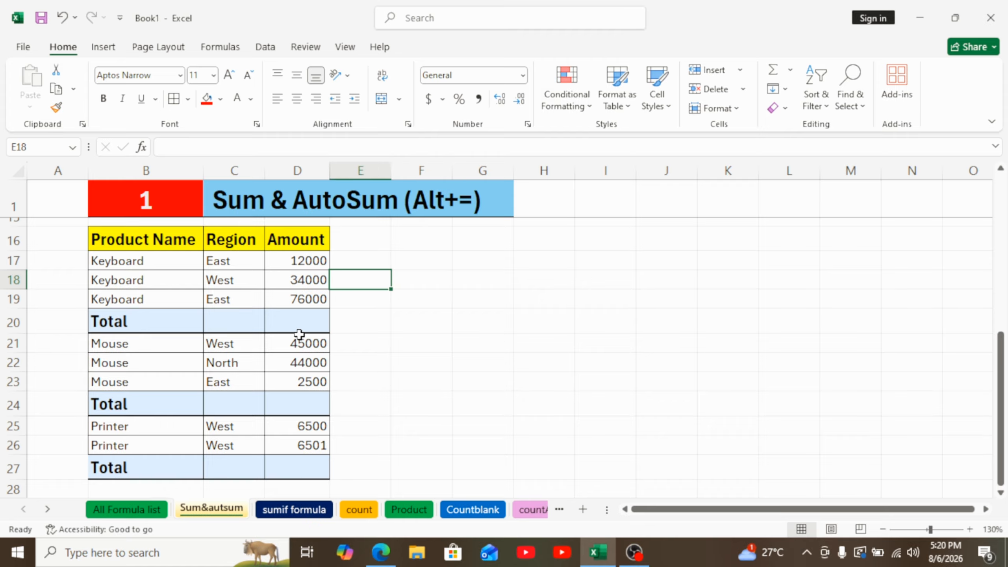
Step: Select the blank Total cells within D17:D27 using Go To Special with Blanks, and total each product group with AutoSum
left_click_drag(299, 261, 295, 468)
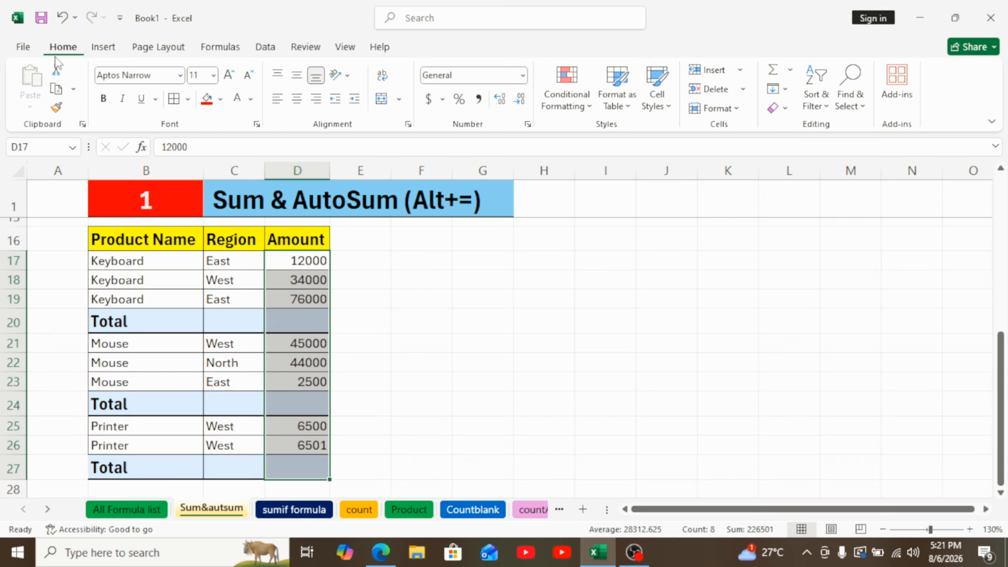
left_click(860, 109)
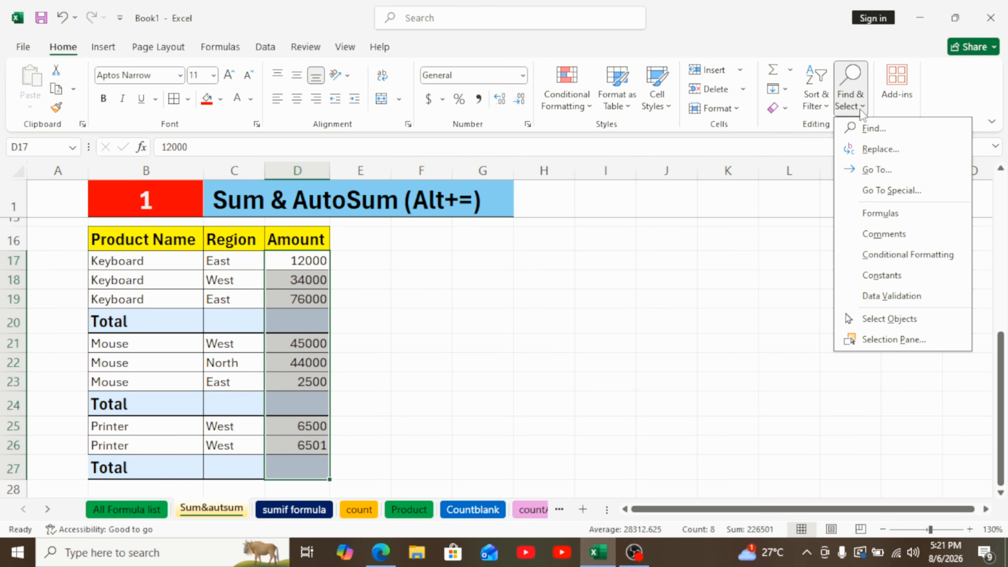
left_click(888, 191)
left_click(674, 360)
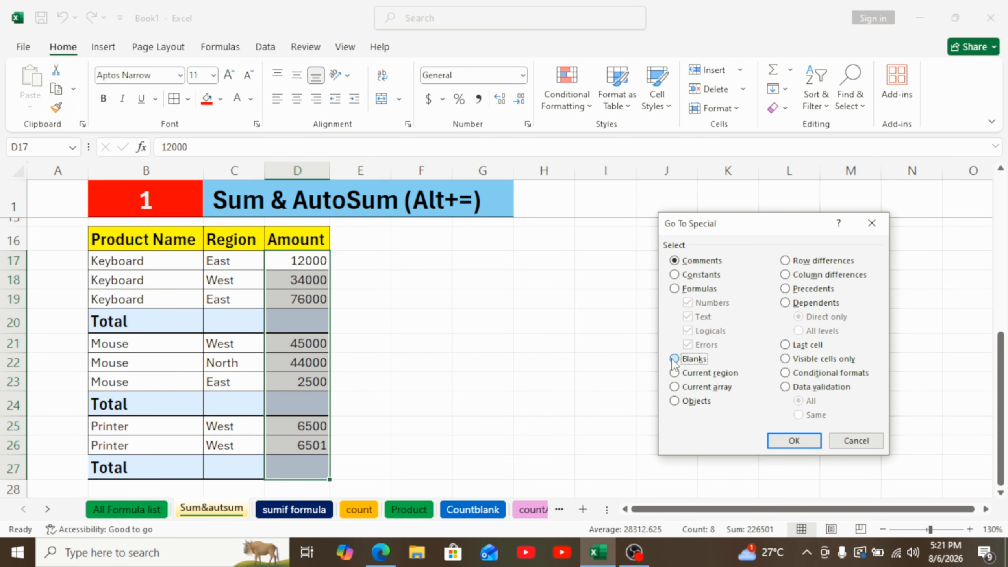
left_click(795, 441)
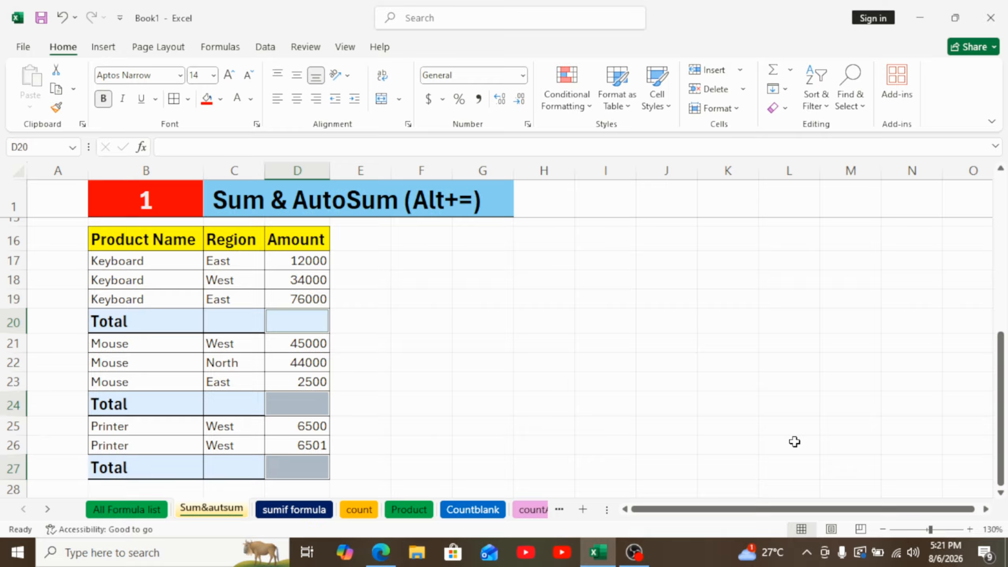
key("alt")
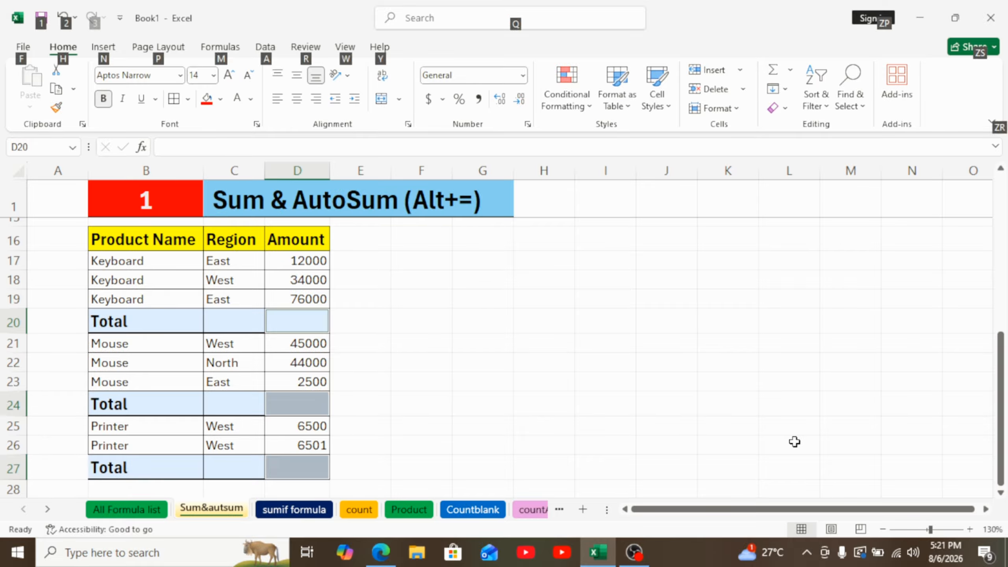
key("alt+equal")
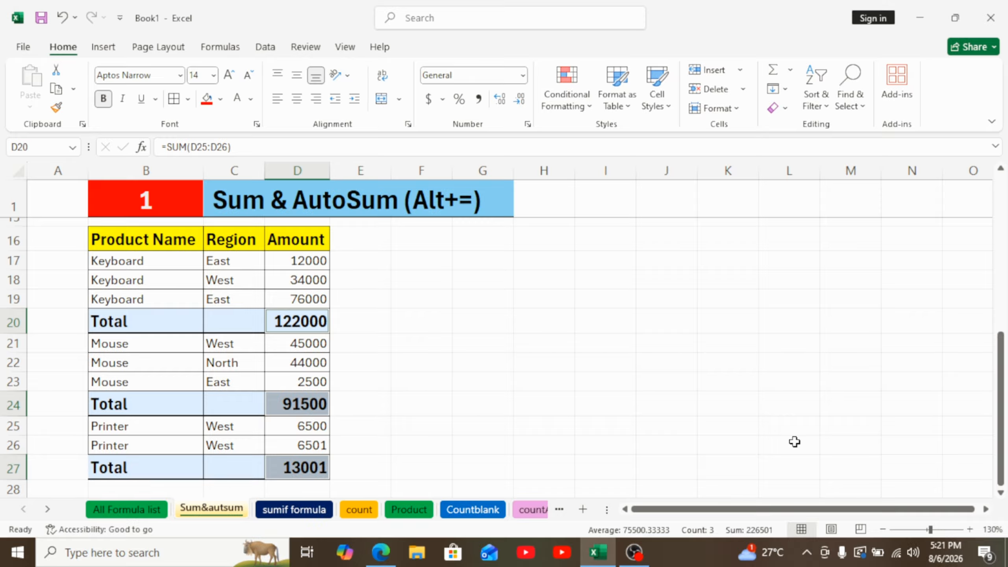
left_click(568, 363)
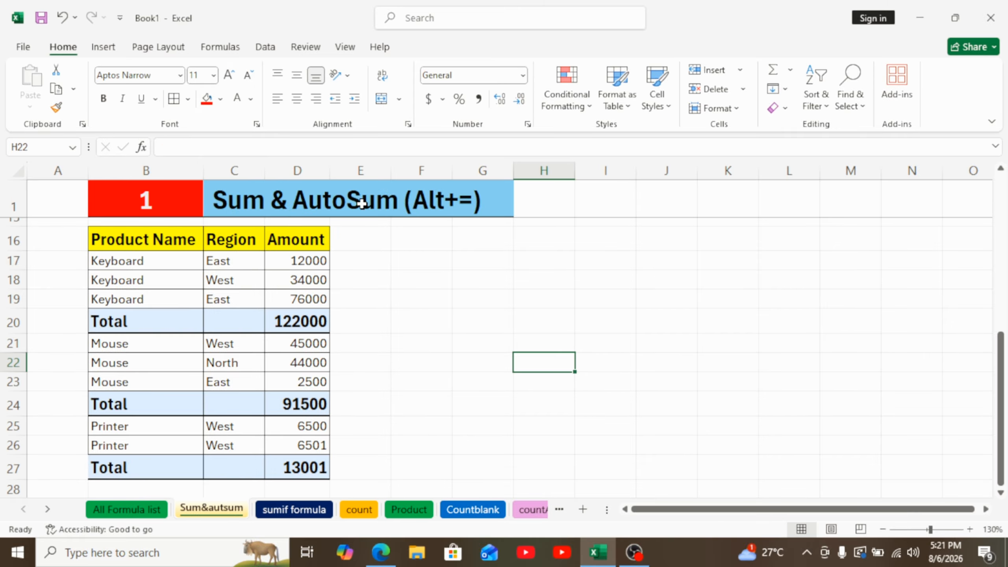
Step: Undo the AutoSum totals in D20, D24 and D27 and deselect the cells
key("ctrl+z")
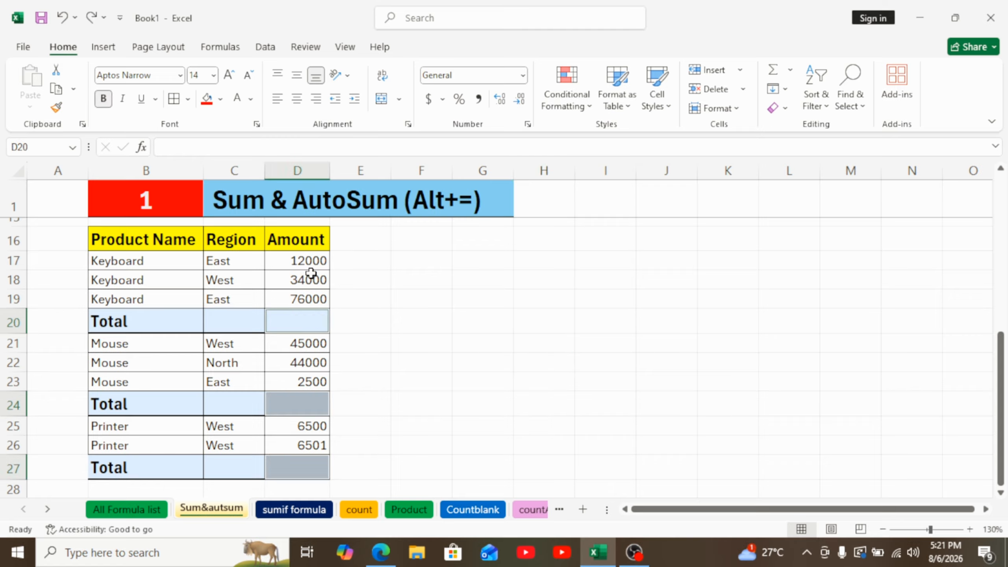
key("Up")
key("Right")
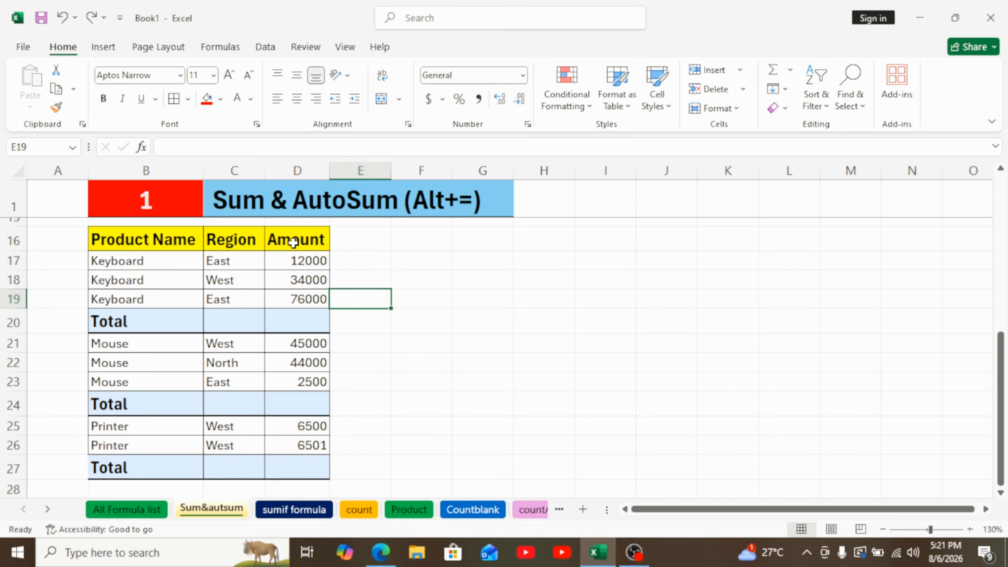
Step: Select only the blanks in D16:D27, header included, through Go To Special and insert the group subtotals with AutoSum
left_click_drag(293, 243, 288, 461)
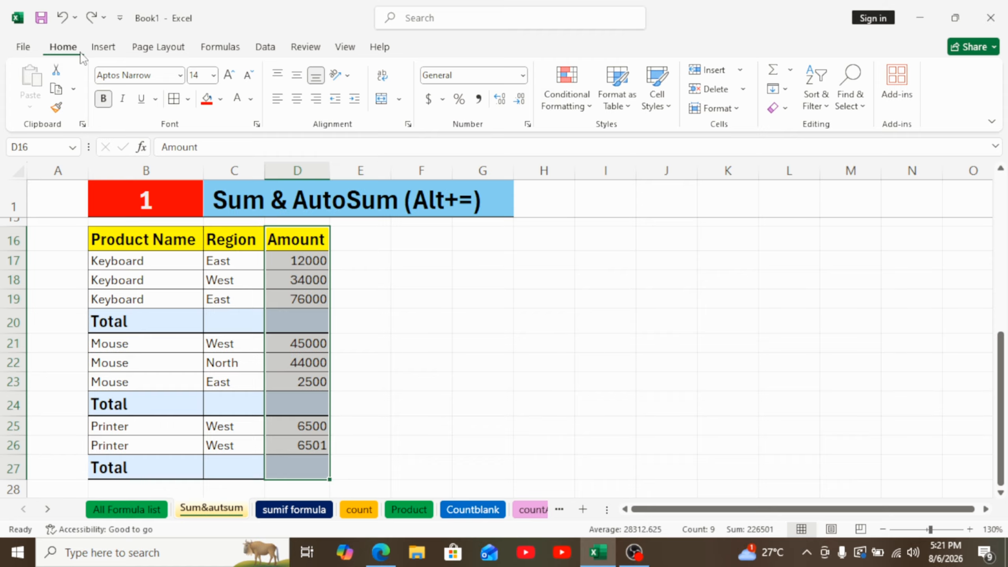
left_click(848, 107)
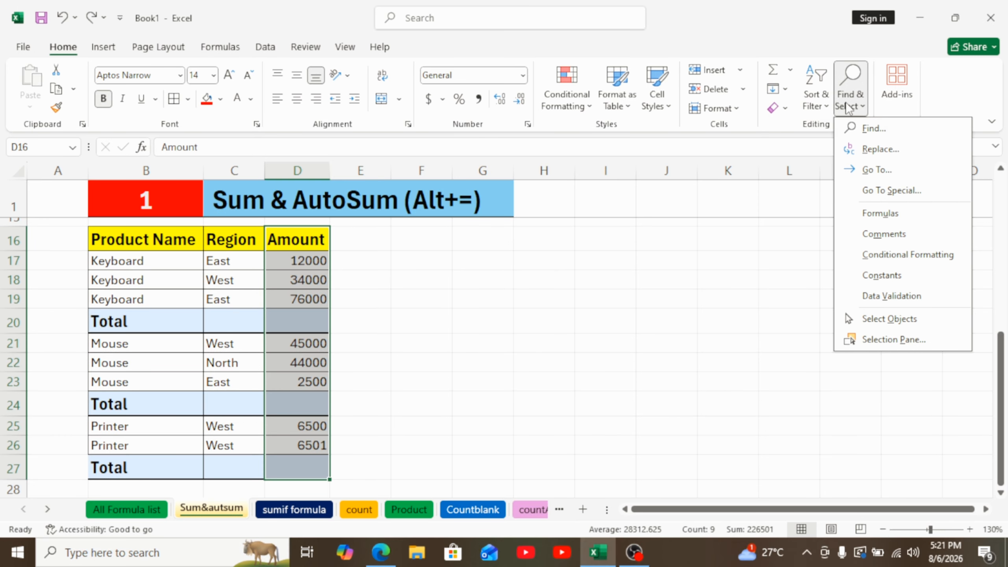
left_click(881, 192)
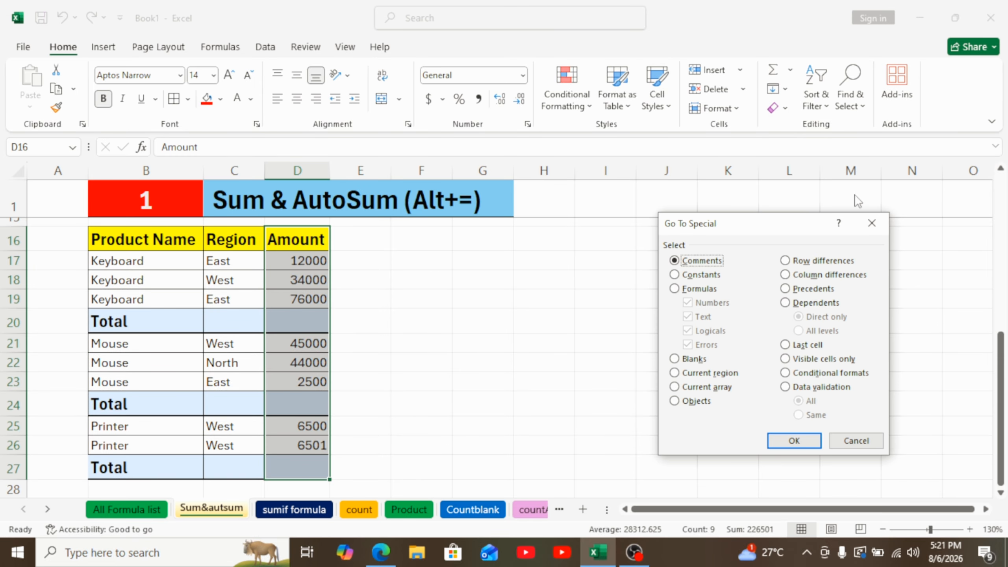
left_click(674, 360)
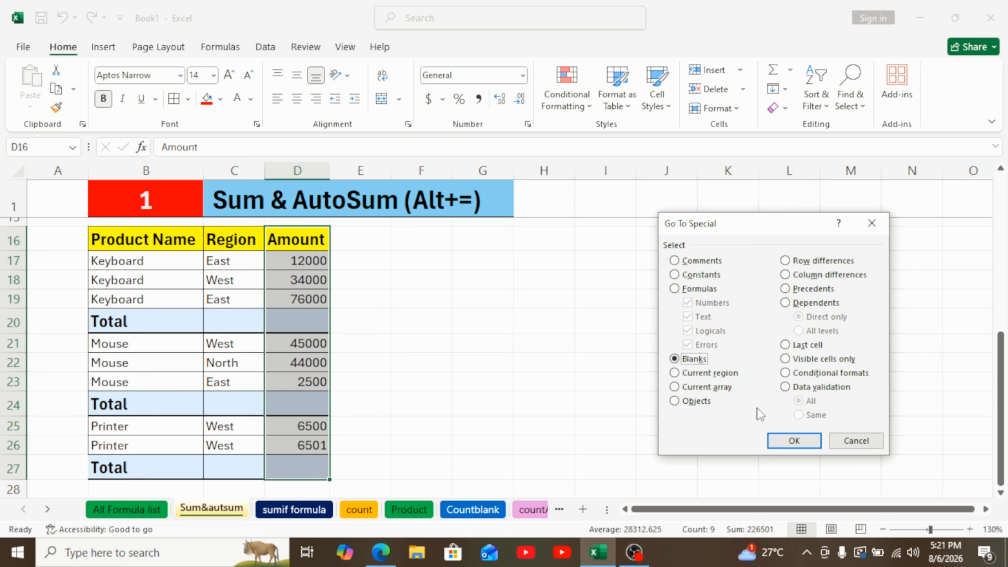
left_click(794, 440)
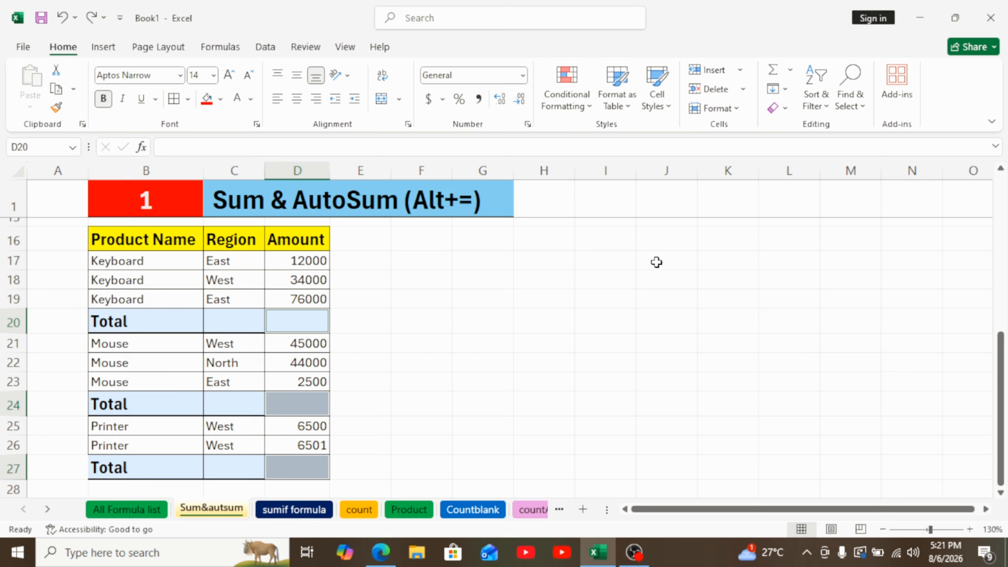
key("alt")
key("alt+=")
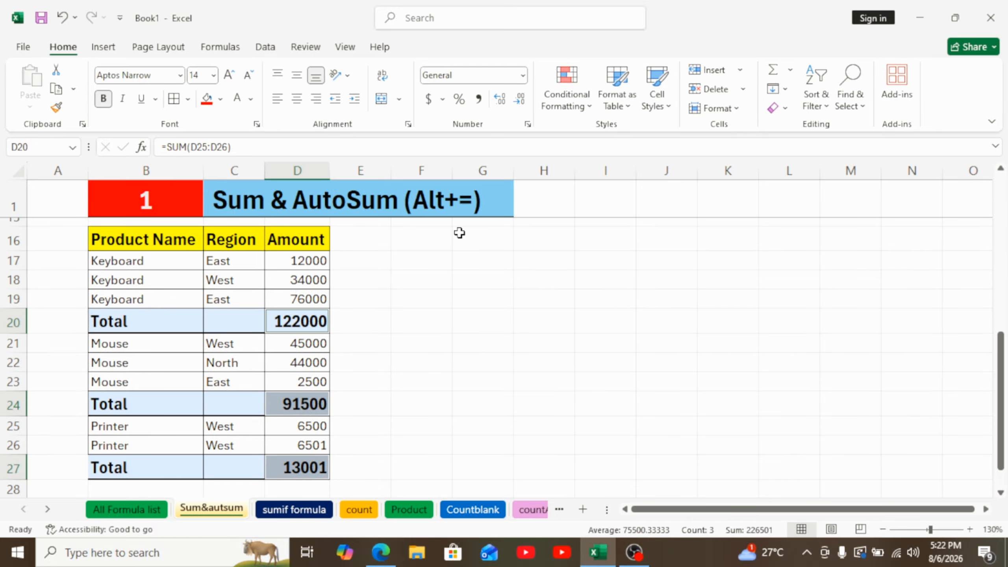
scroll(459, 233, "down", 1)
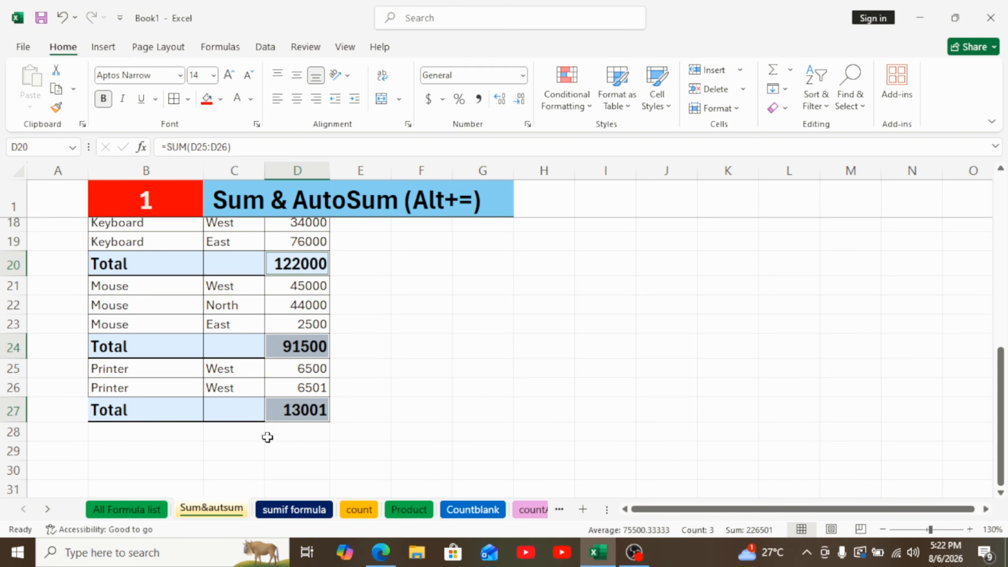
Step: Switch to the sumif formula sheet and look over the product names in the first table
left_click(294, 511)
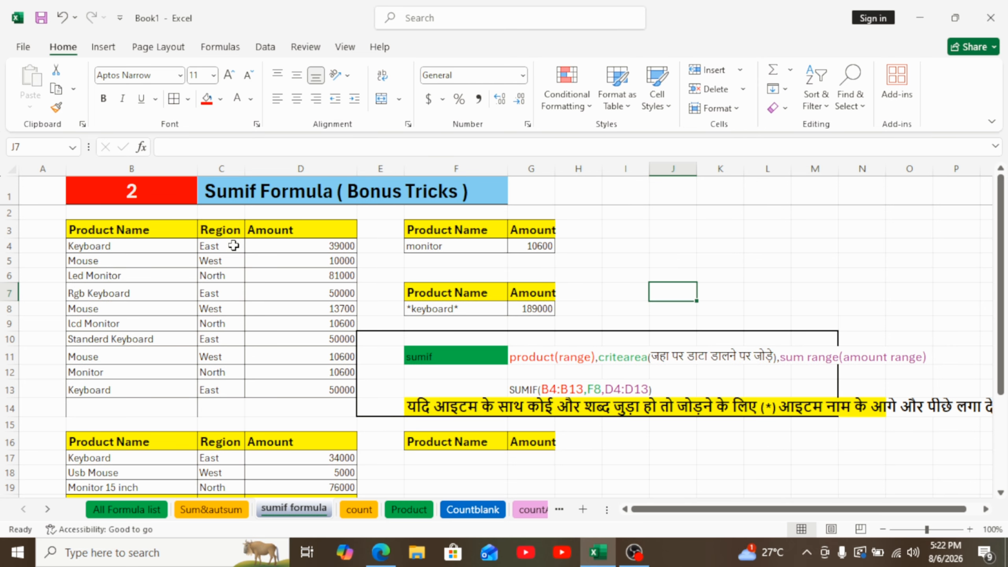
left_click(144, 258)
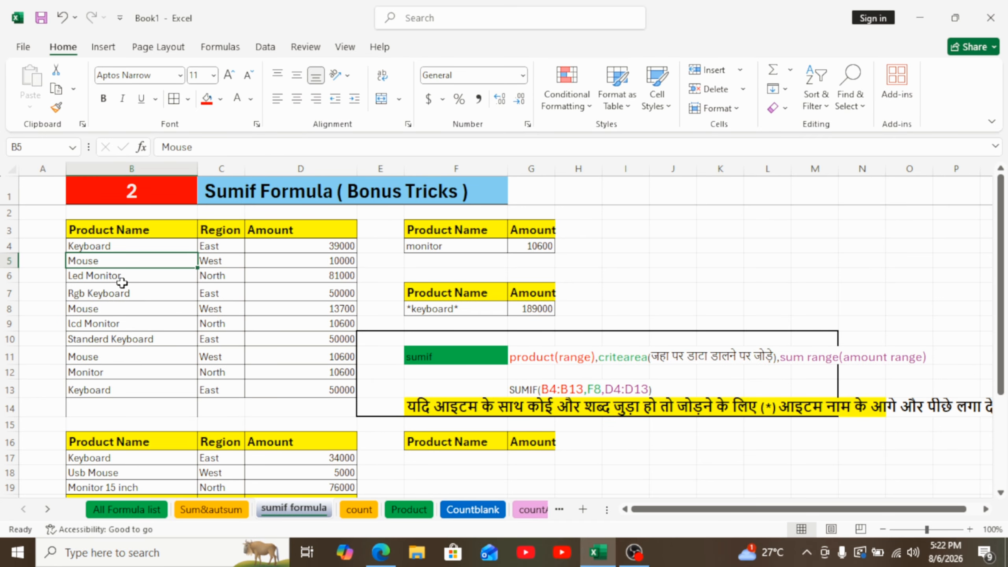
left_click(129, 324)
left_click(130, 271)
left_click(115, 309)
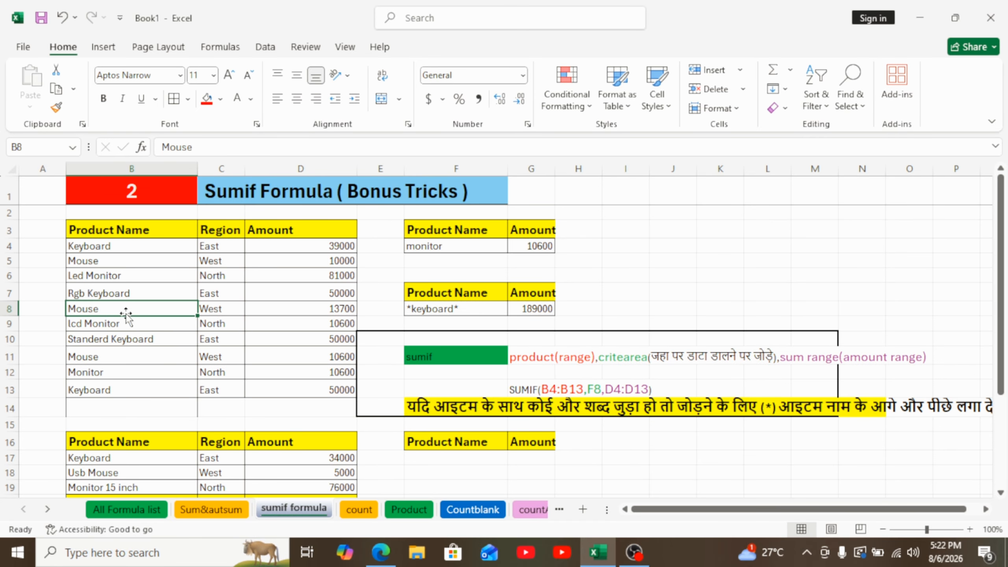
scroll(247, 270, "up", 1)
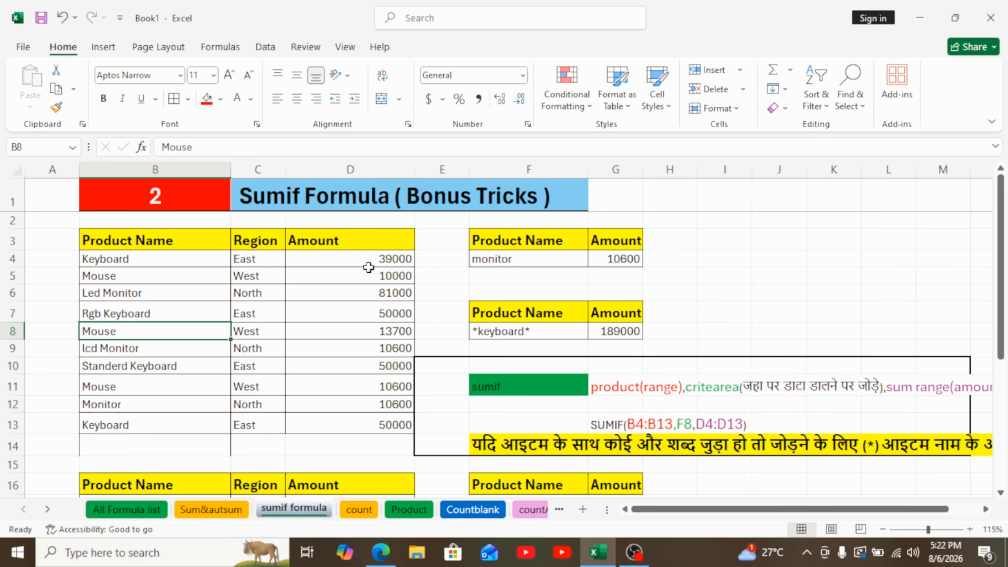
Step: Examine the first table's product names and their amounts, including the prefixed keyboard and monitor variants
left_click(352, 263)
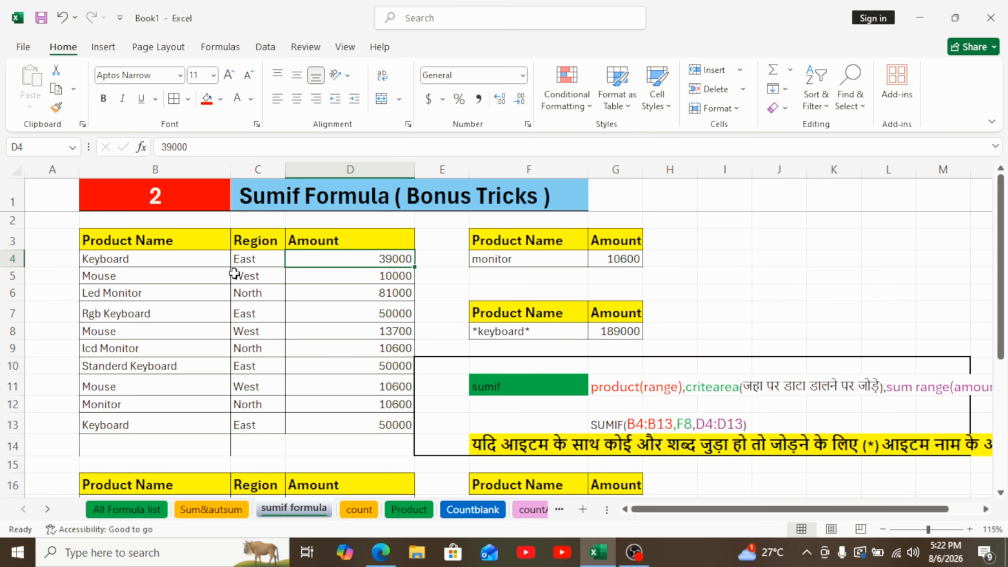
left_click(102, 261)
left_click(363, 262)
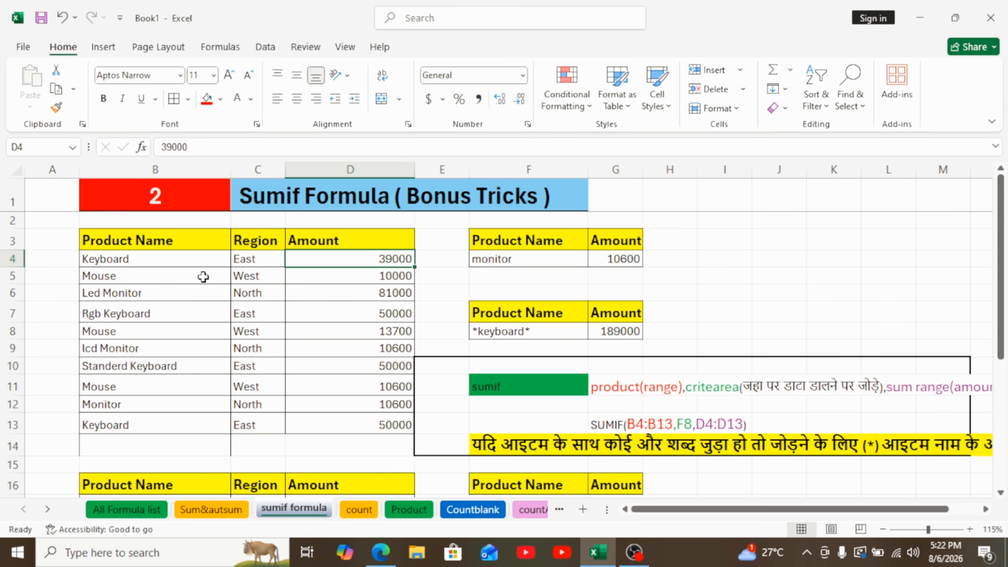
left_click(149, 281)
left_click(184, 291)
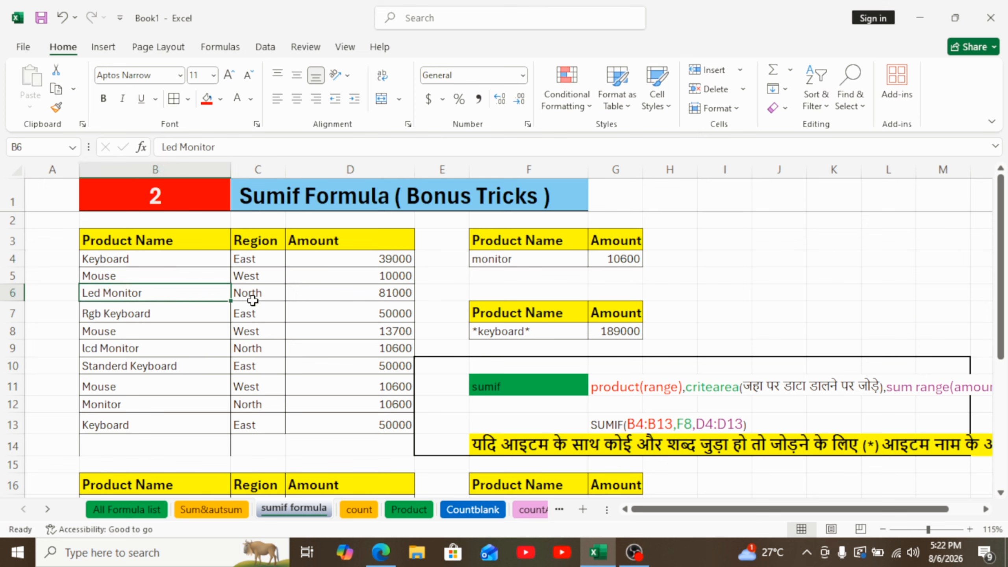
left_click(349, 294)
left_click(144, 330)
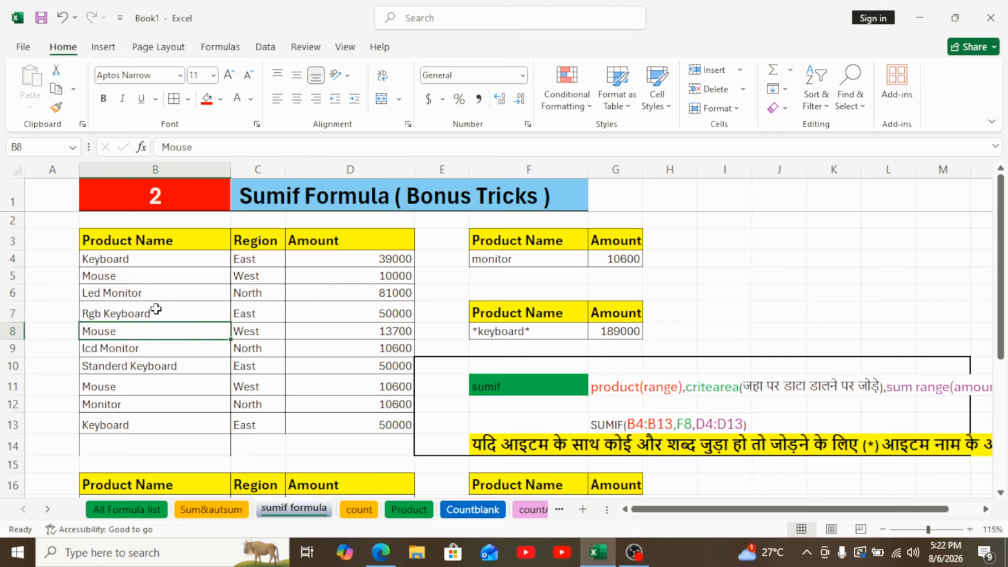
left_click(156, 310)
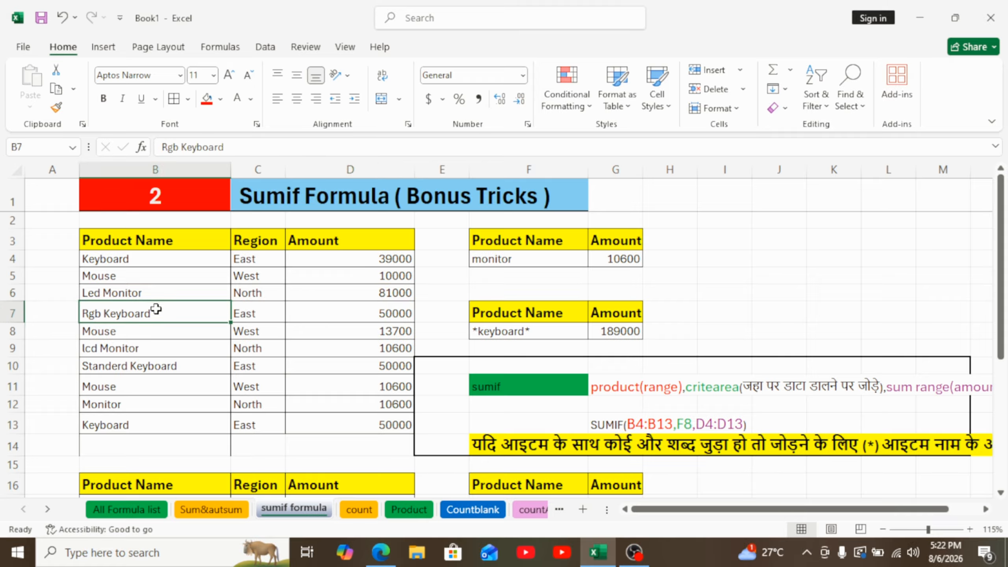
left_click(144, 362)
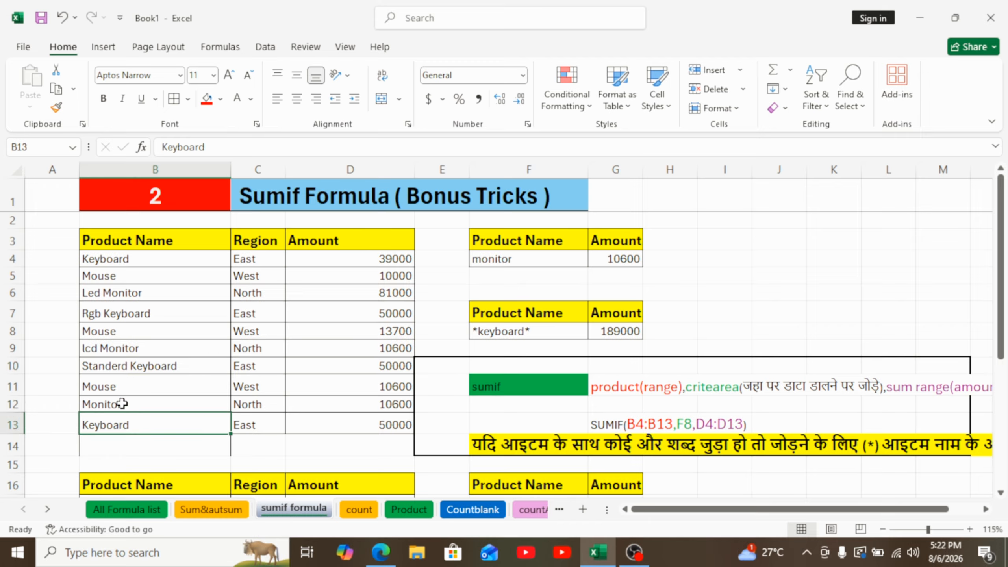
Step: Change the product name in B11 to Keyboard
double_click(128, 364)
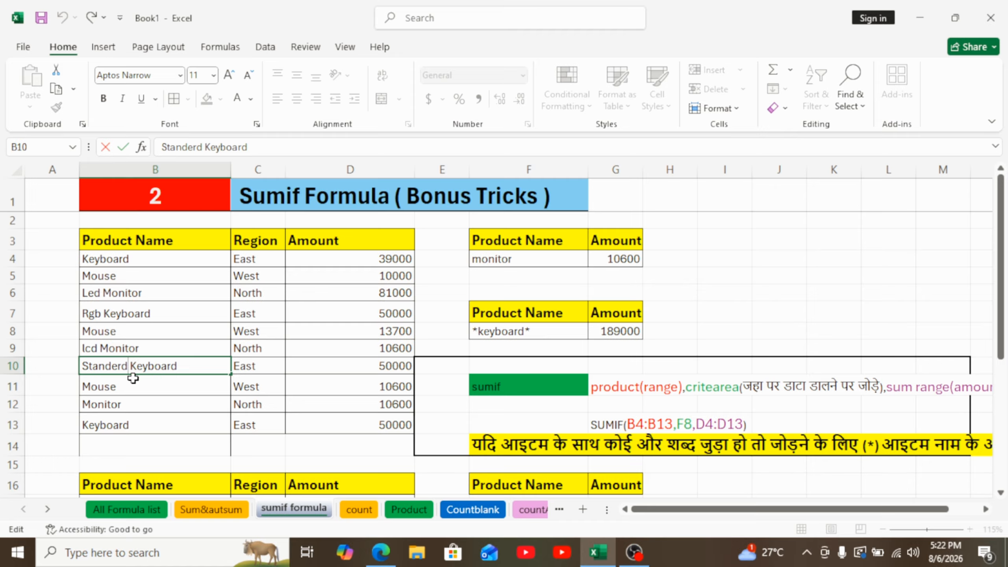
left_click(136, 413)
left_click(128, 383)
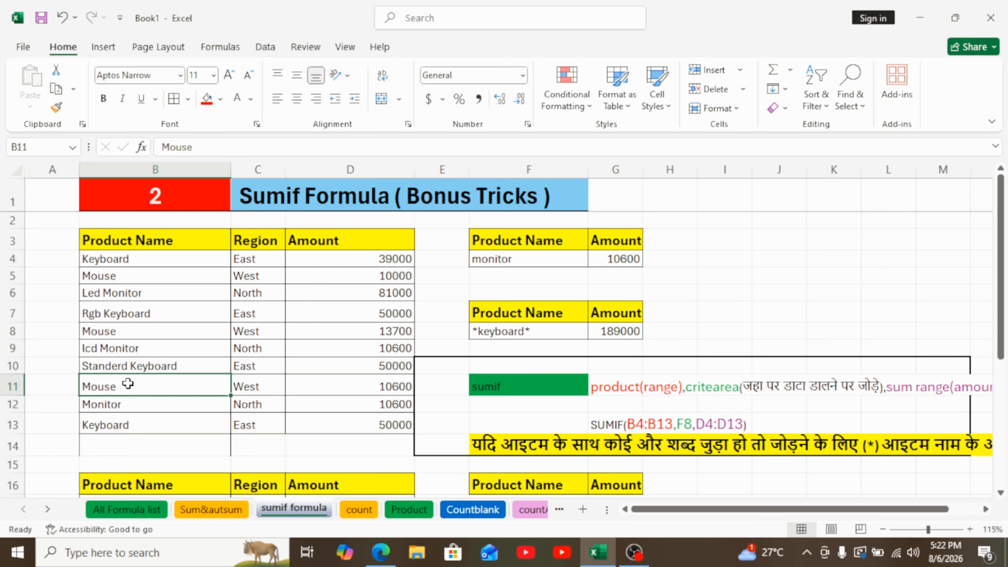
type("K")
key("Return")
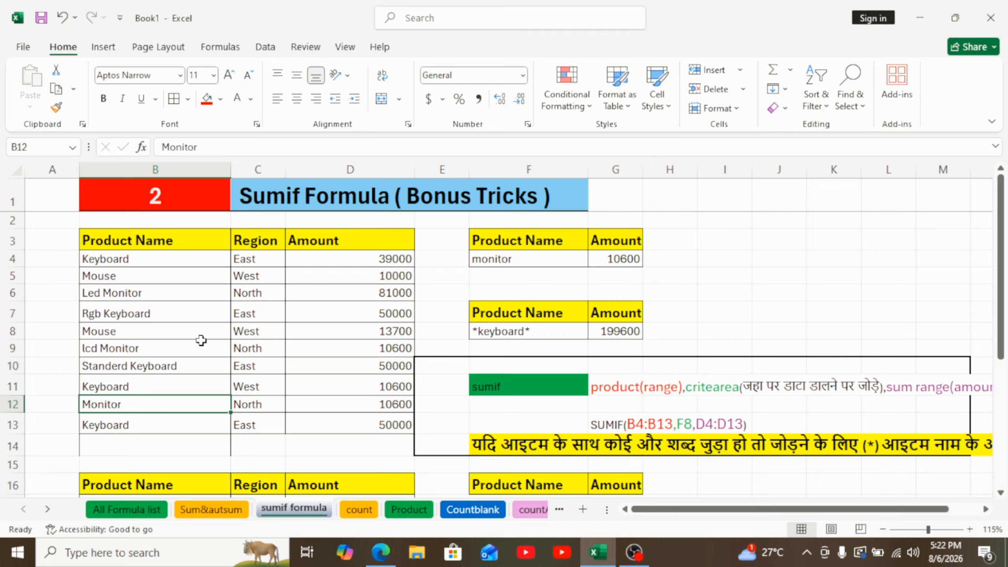
Step: Total the plain Keyboard amounts in I4 with a SUM formula over cells D4, D11 and D13
left_click(120, 262)
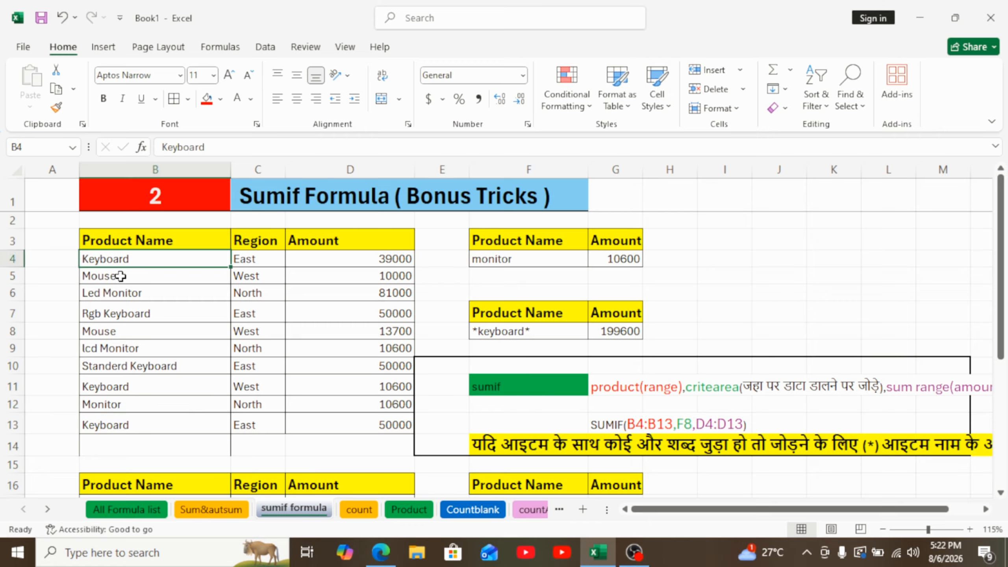
left_click(126, 386)
left_click(116, 424)
left_click(614, 263)
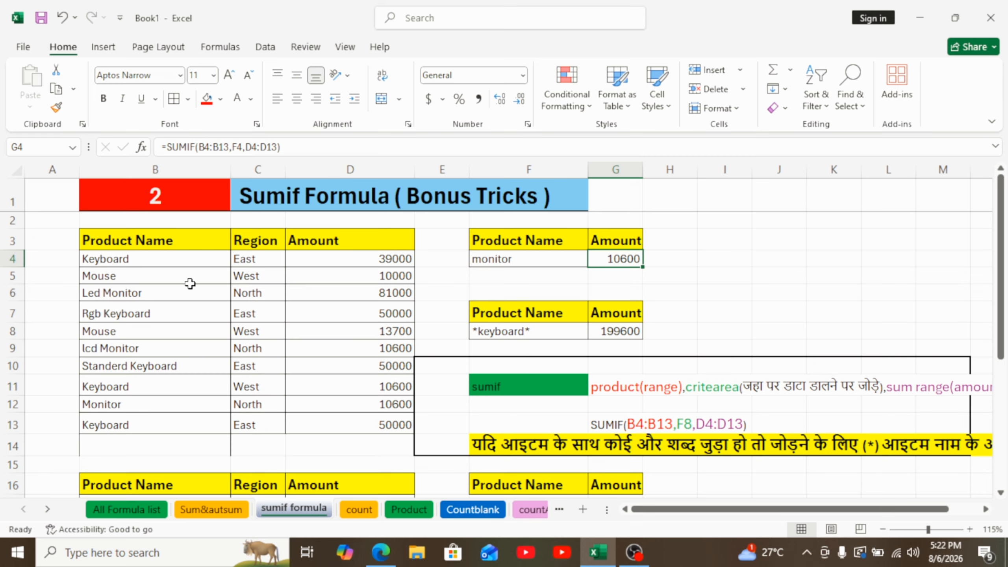
left_click(728, 257)
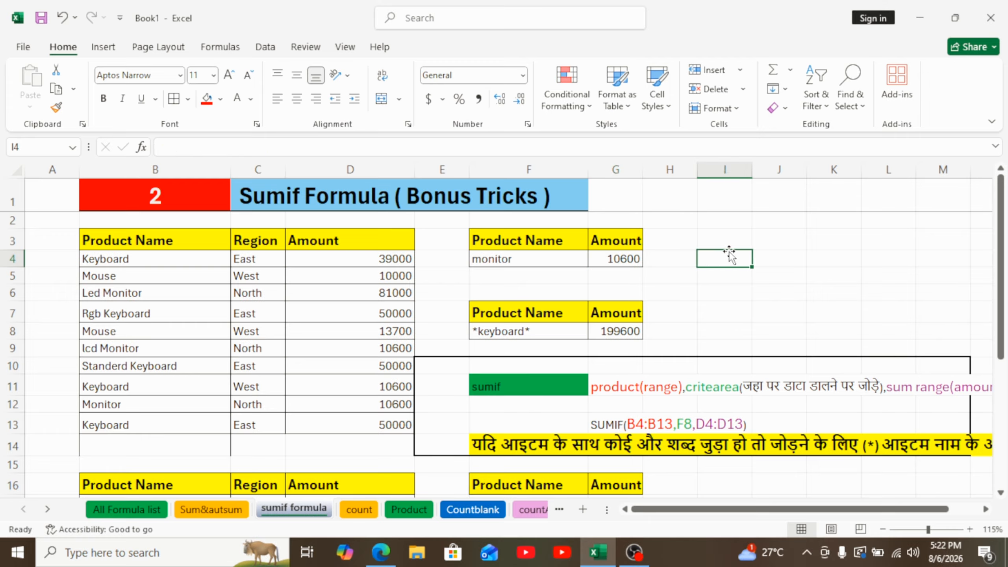
type("=")
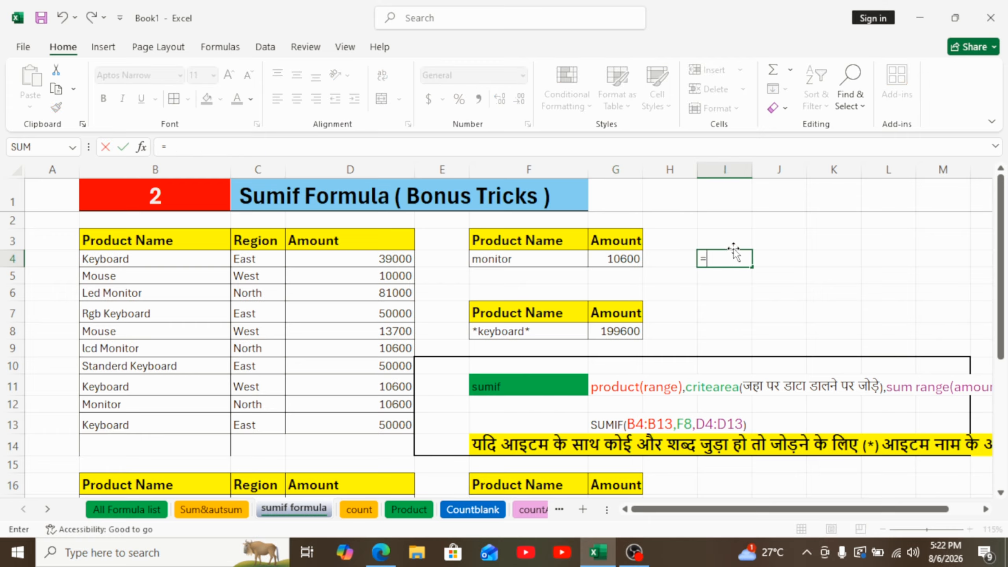
type("sum")
key("Tab")
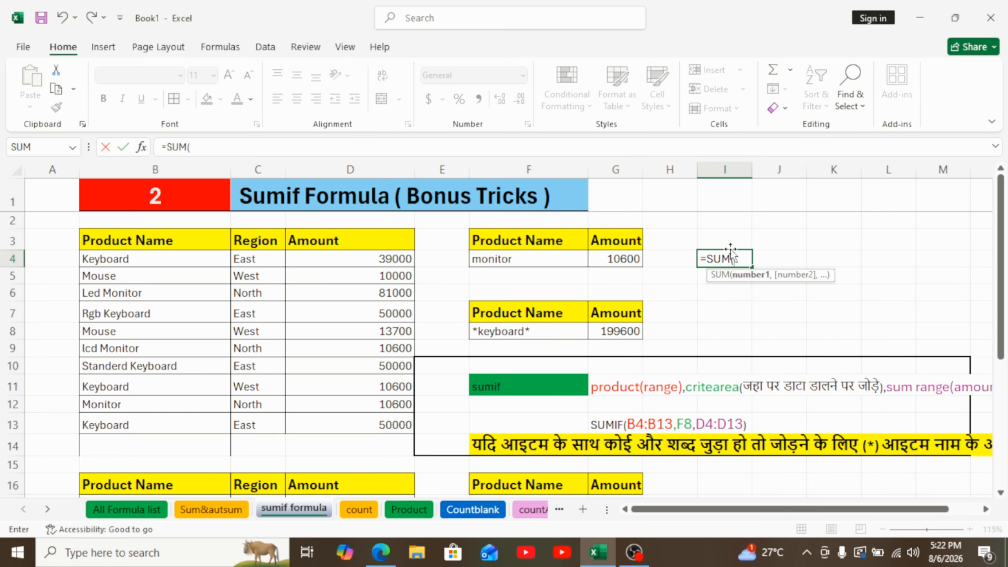
left_click(350, 257)
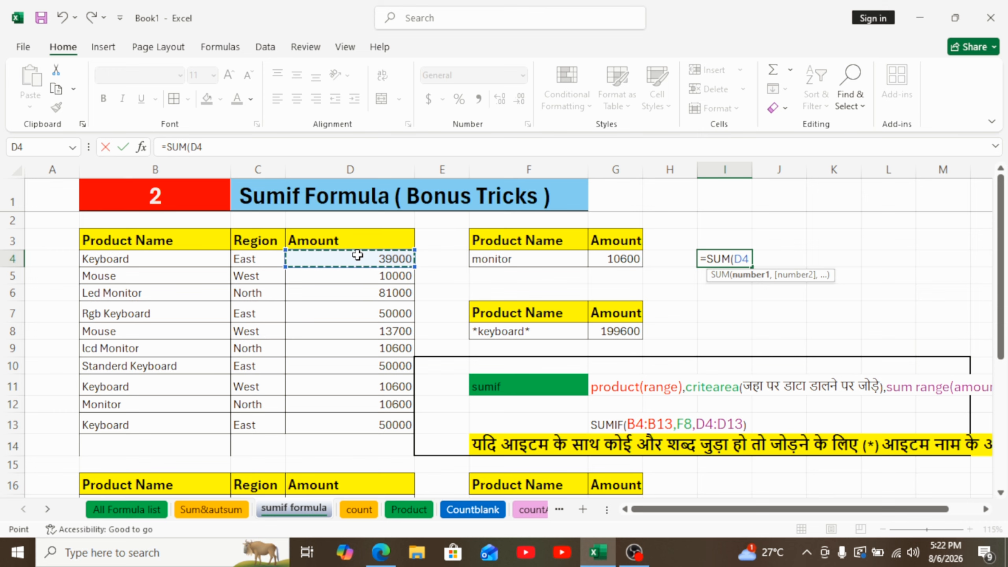
type(",")
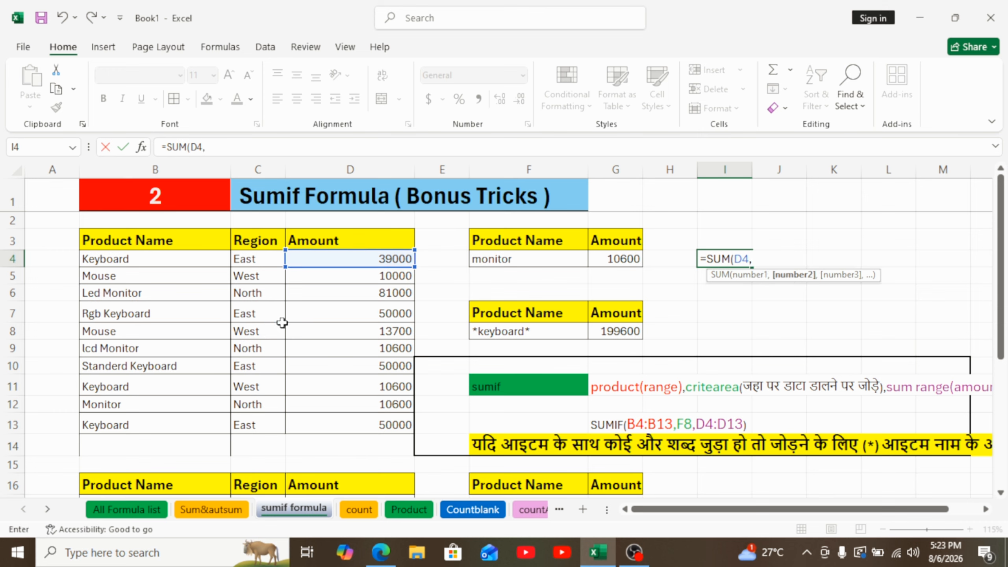
left_click(364, 384)
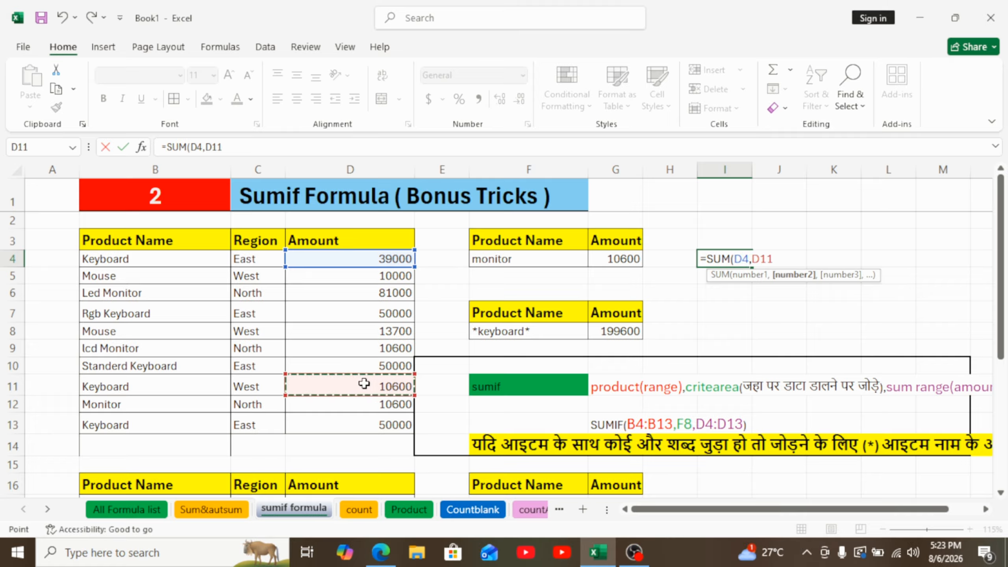
type(",")
left_click(369, 421)
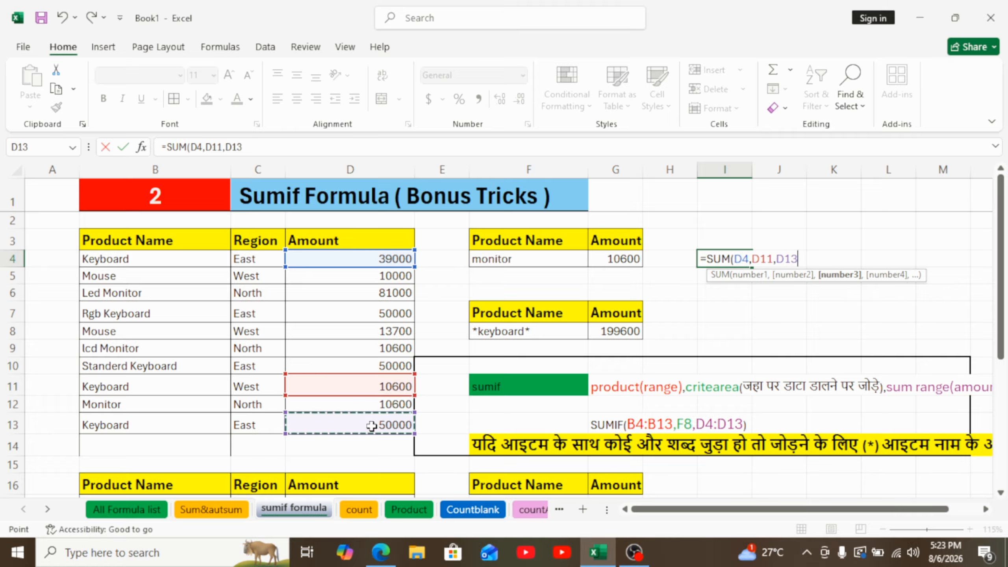
type(")")
key("Return")
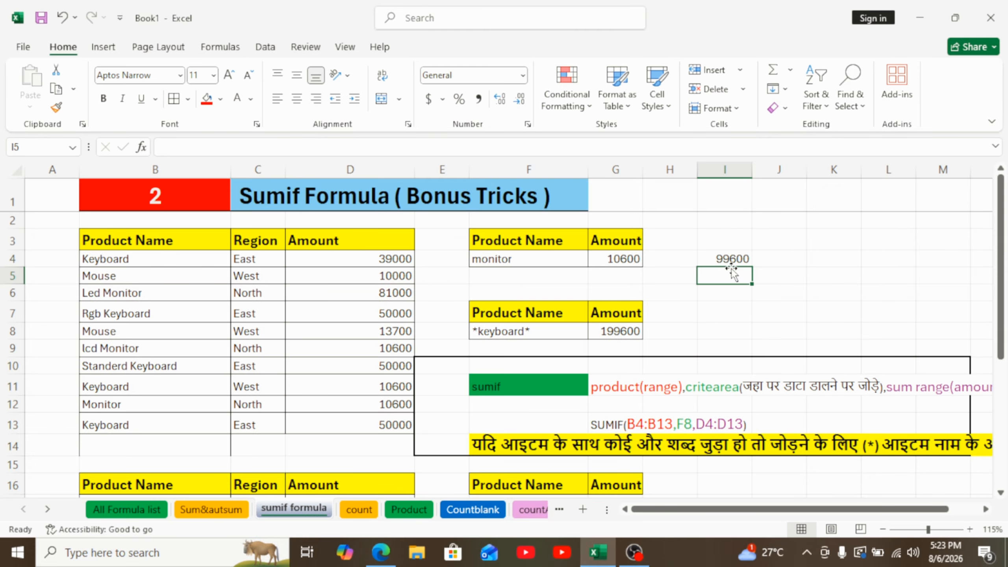
Step: Clear the SUM formula from I4
left_click(733, 253)
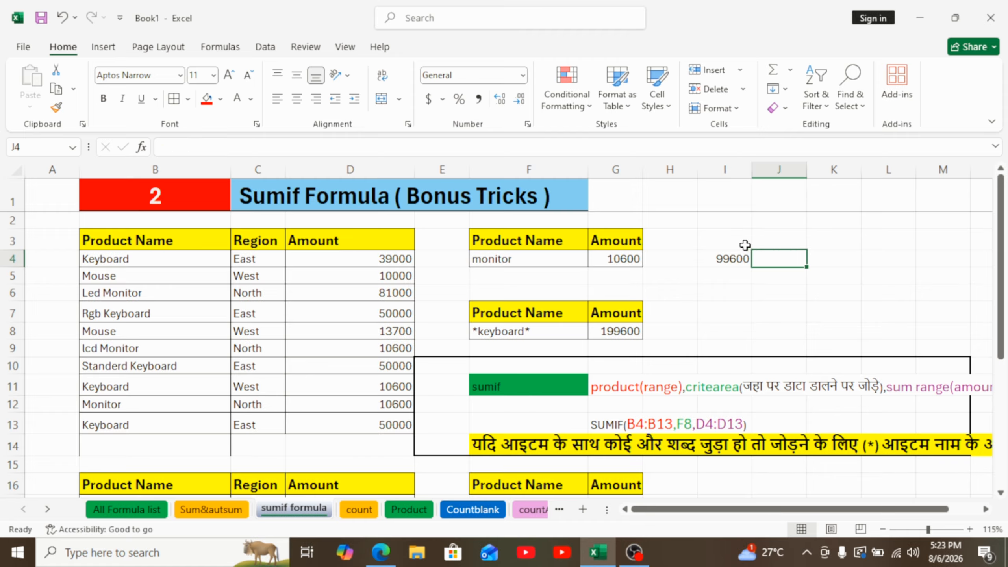
key("Delete")
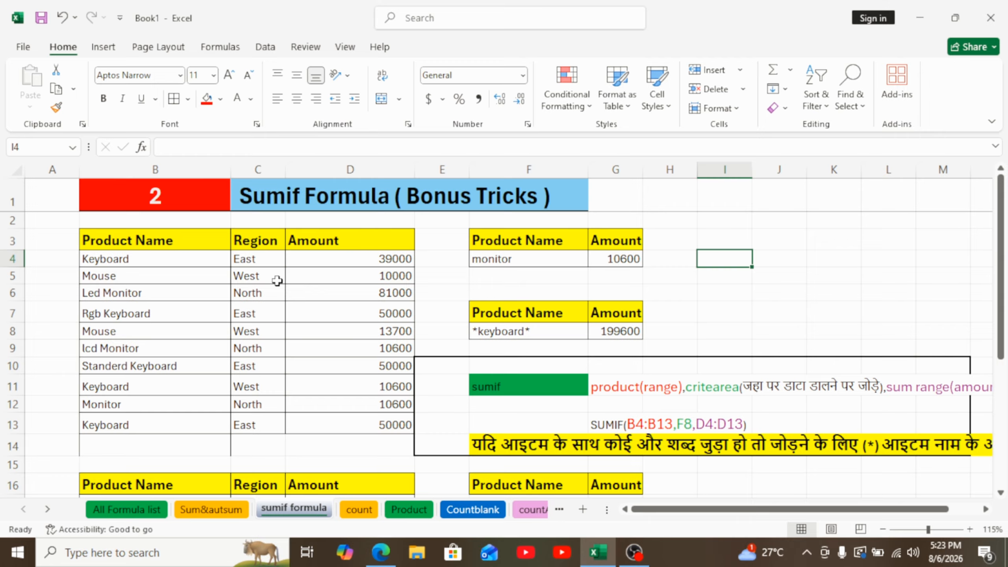
Step: Clear the existing SUMIF formula from G4, the Amount cell for monitor
left_click(486, 256)
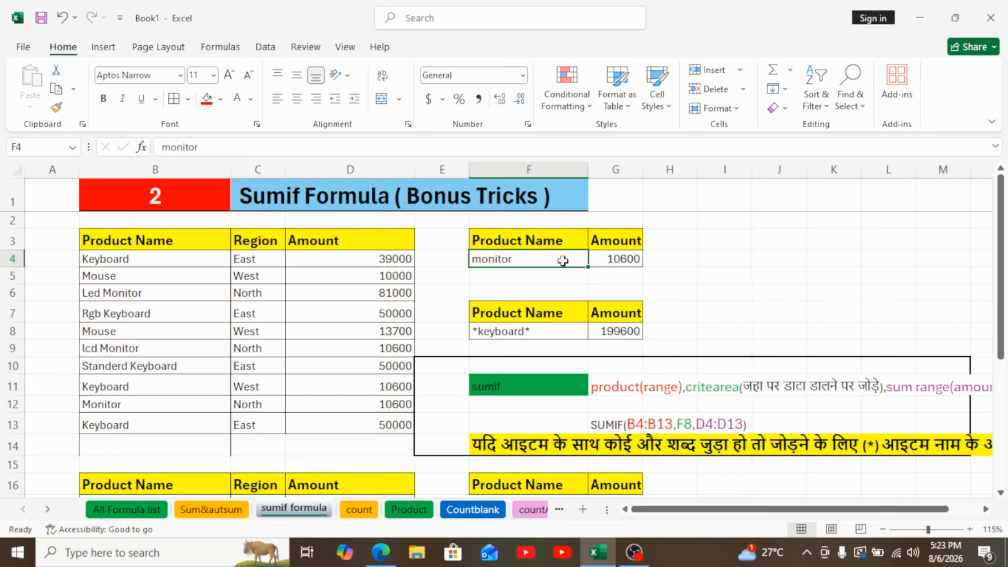
left_click(609, 262)
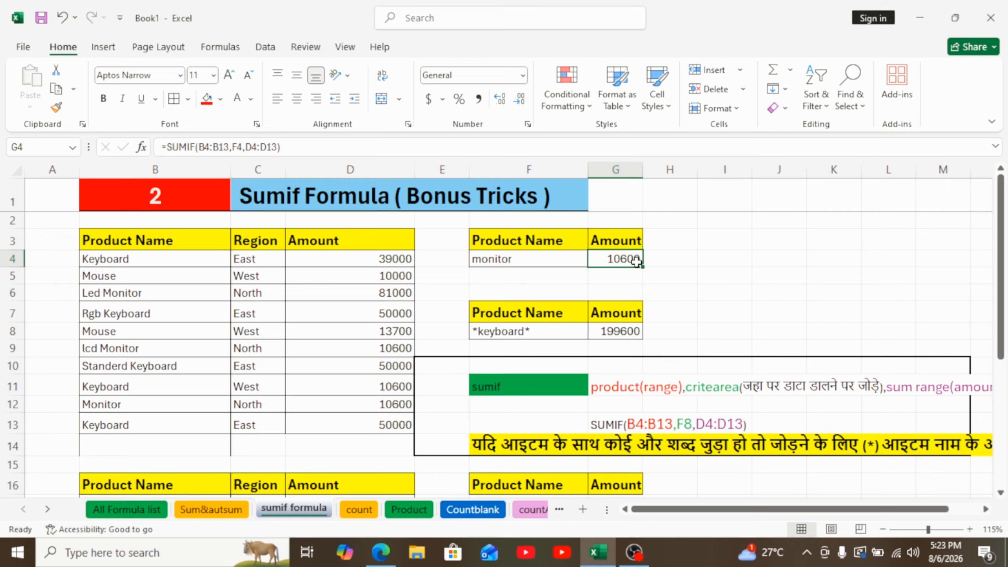
key("Delete")
type("=")
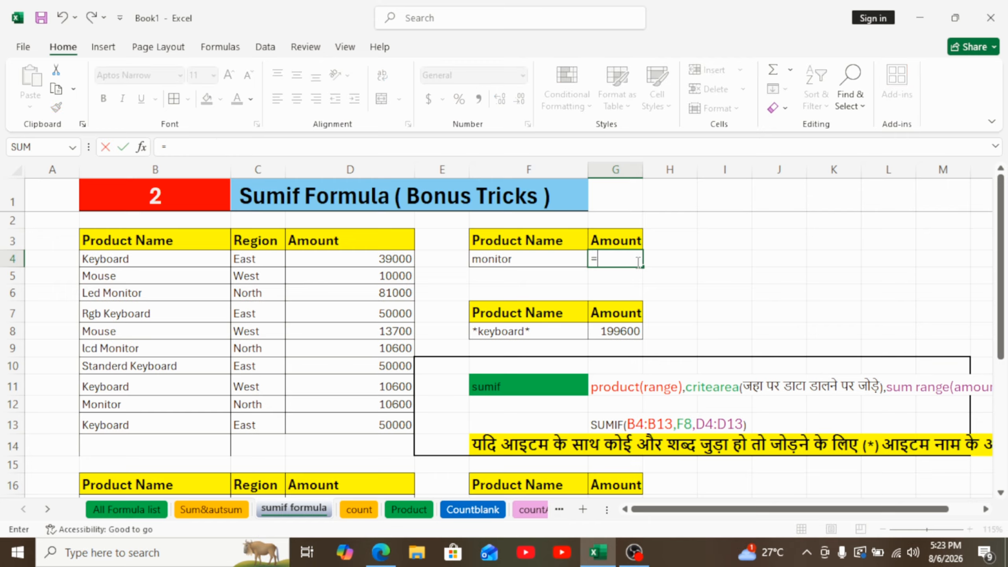
type("sum")
key("BackSpace")
key("BackSpace")
key("BackSpace")
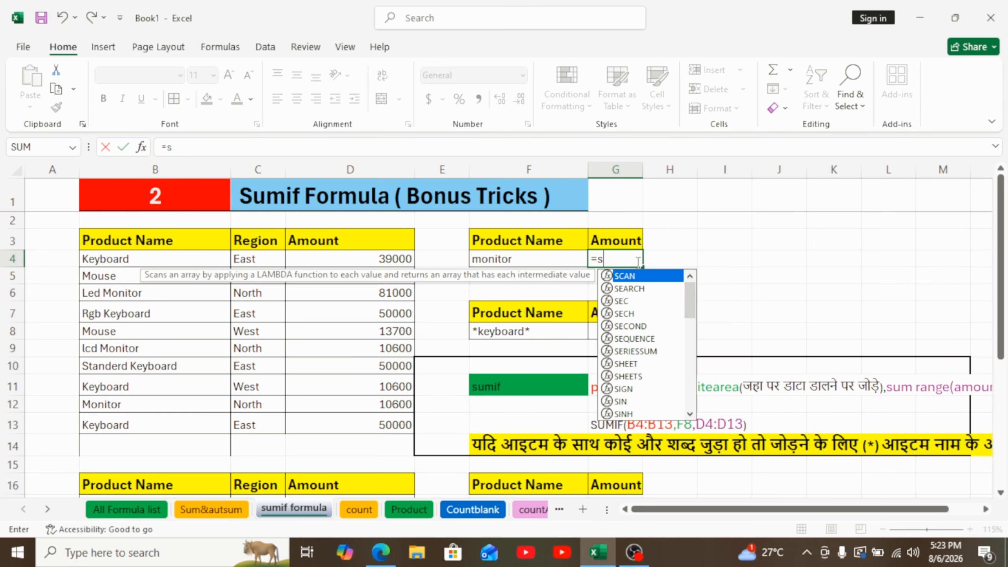
left_click(742, 263)
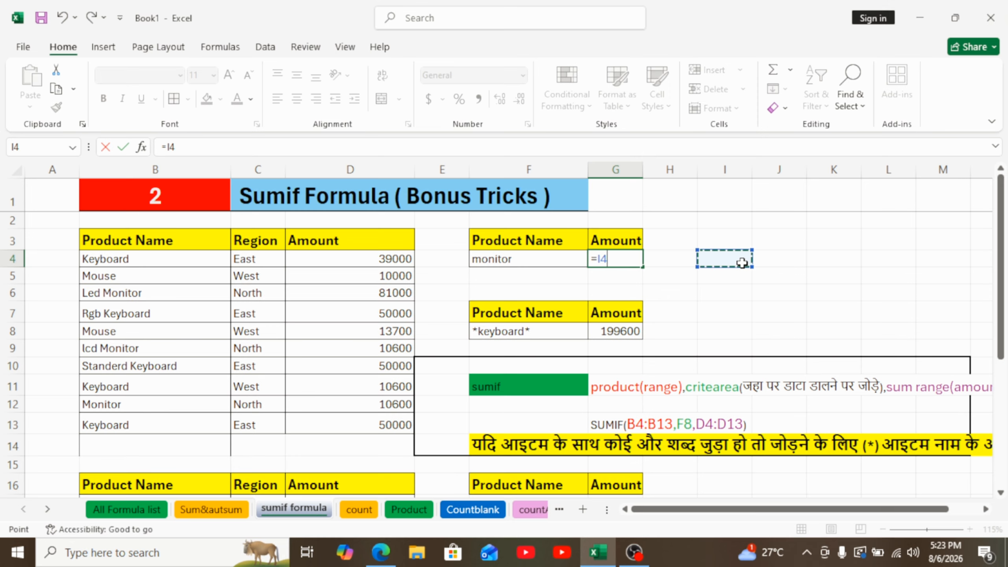
key("BackSpace")
key("Escape")
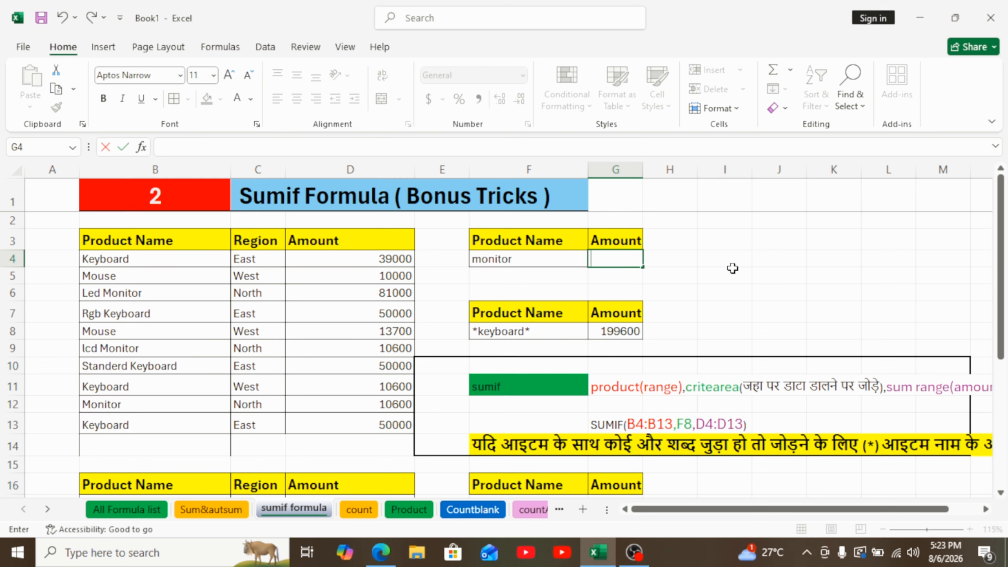
left_click(733, 269)
Step: Enter a SUMIF formula in G4 with B3:B13 as range, F4 as criteria and D3:D13 as sum range
scroll(720, 273, "up", 1)
left_click(697, 272)
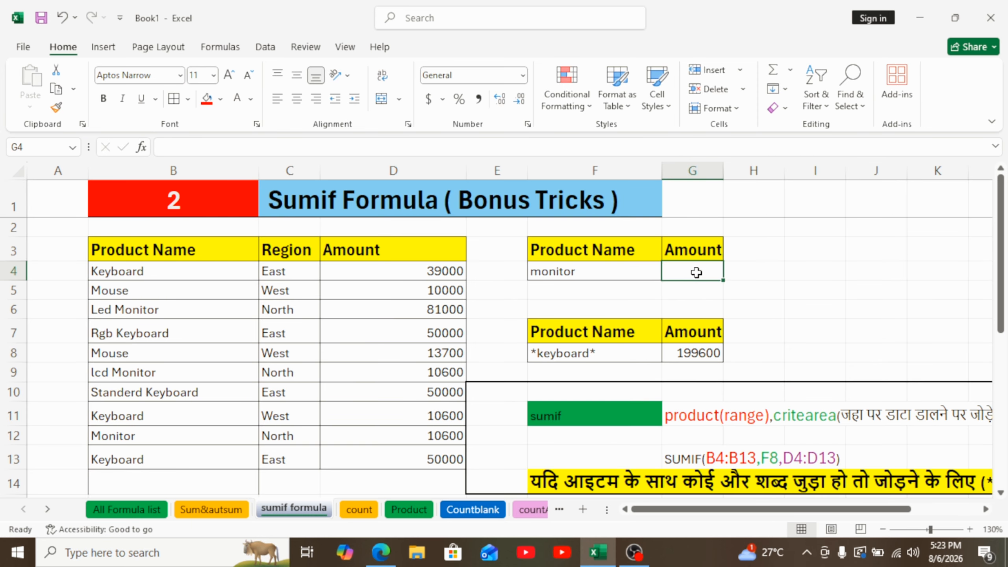
type("=sum")
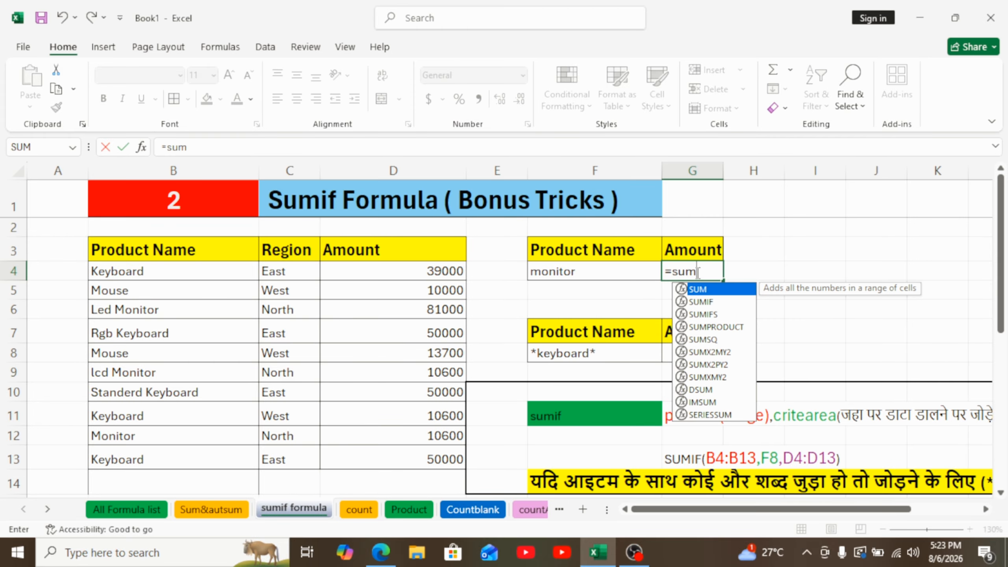
type("i")
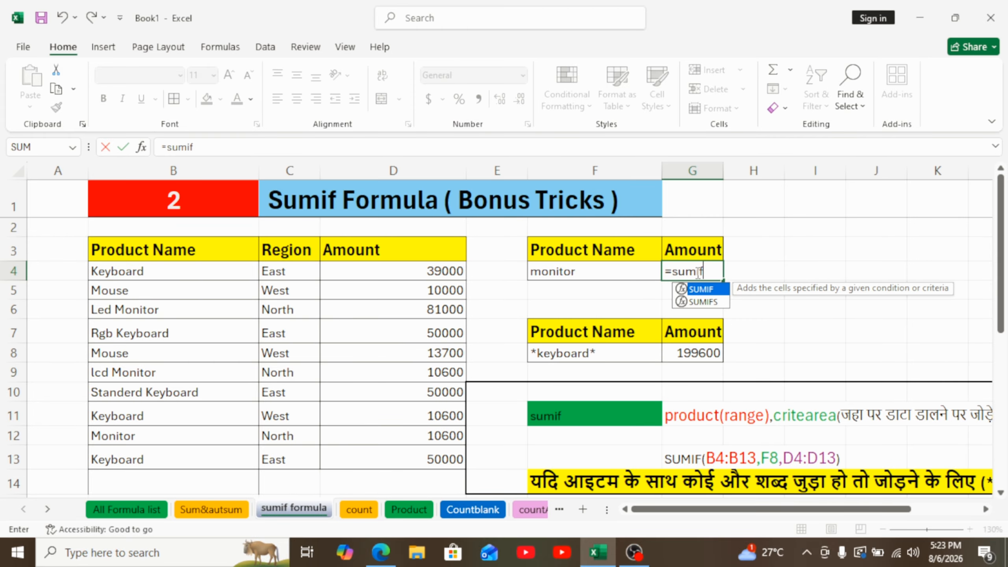
type("f")
key("Tab")
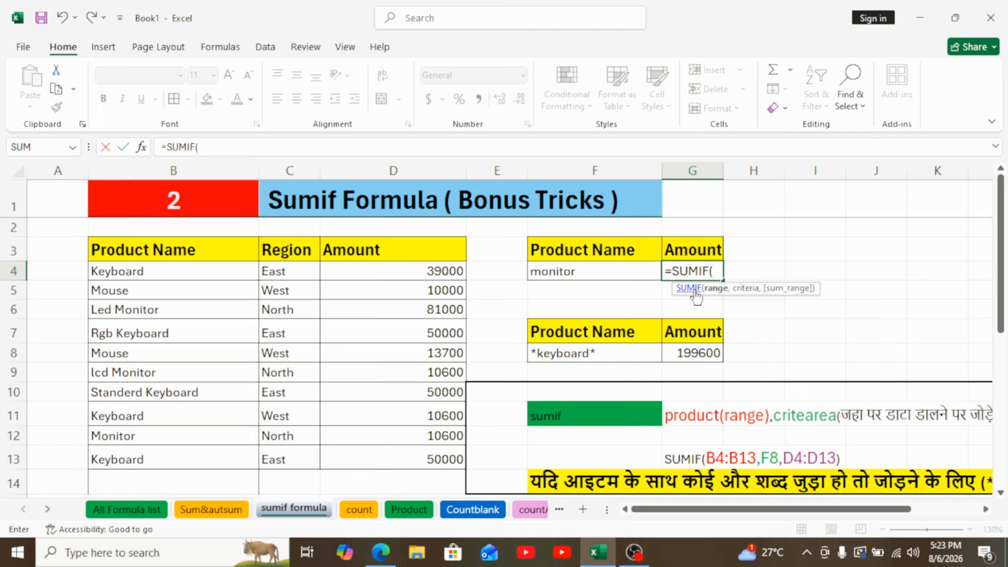
left_click_drag(157, 250, 166, 447)
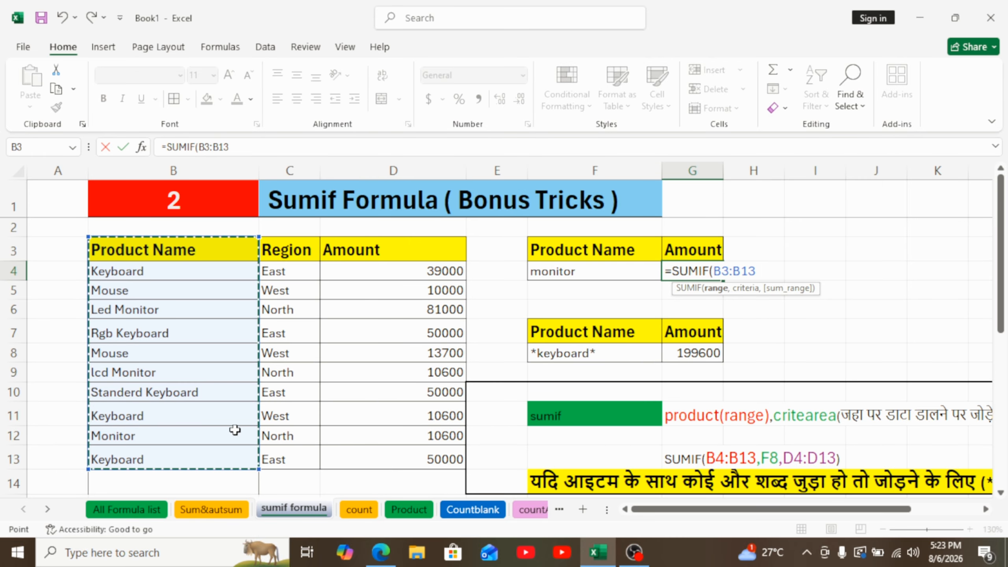
type(",")
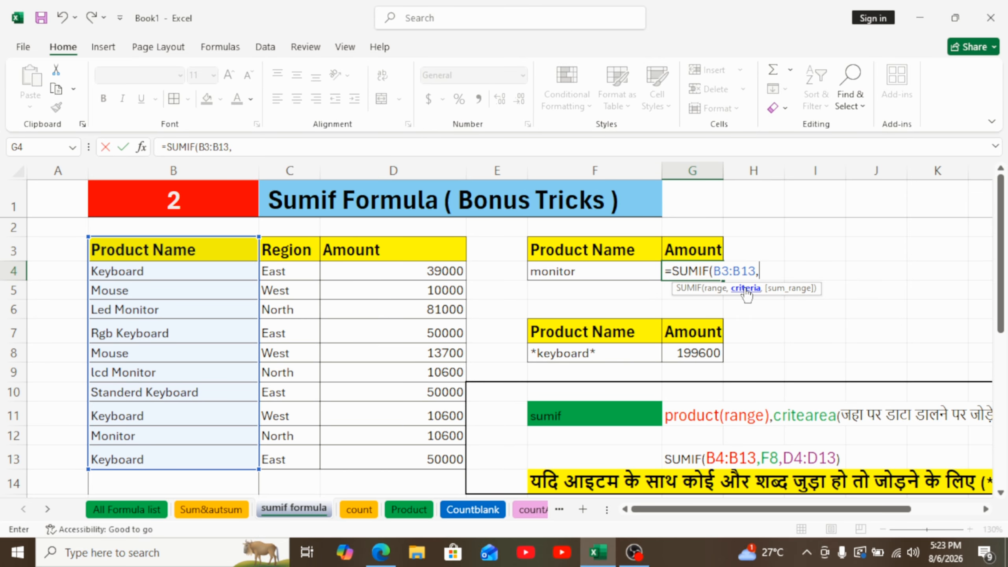
left_click(566, 277)
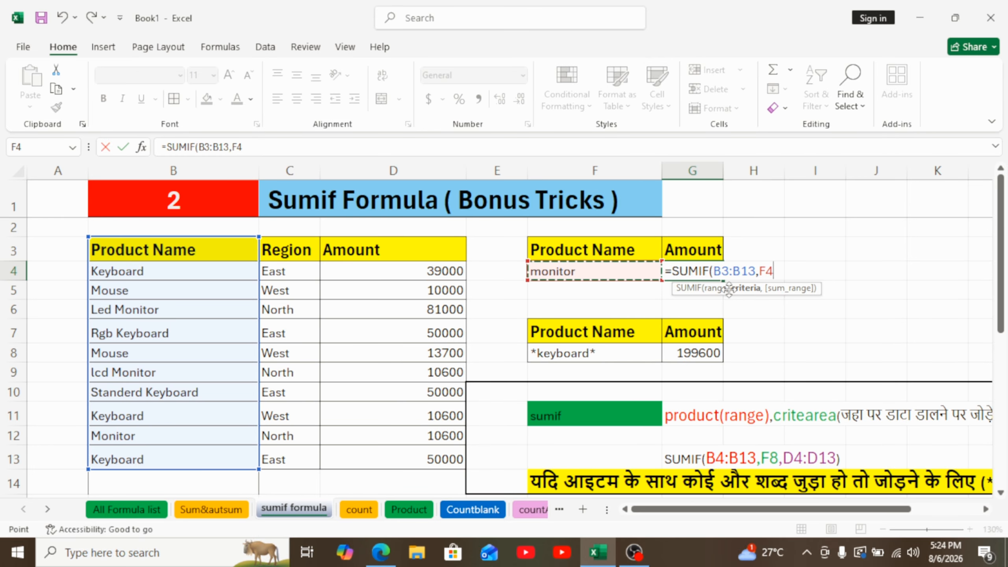
type(",")
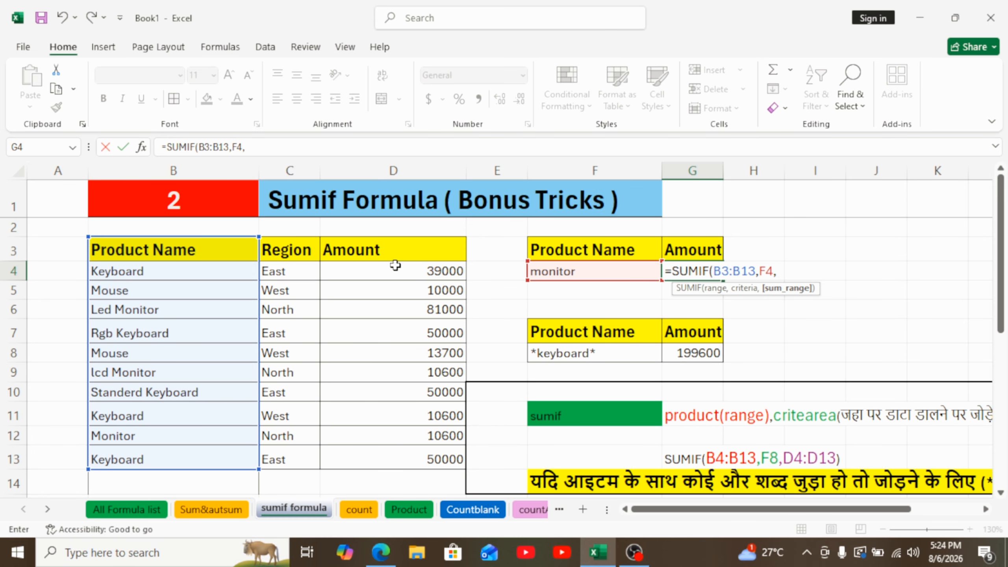
left_click_drag(396, 251, 414, 453)
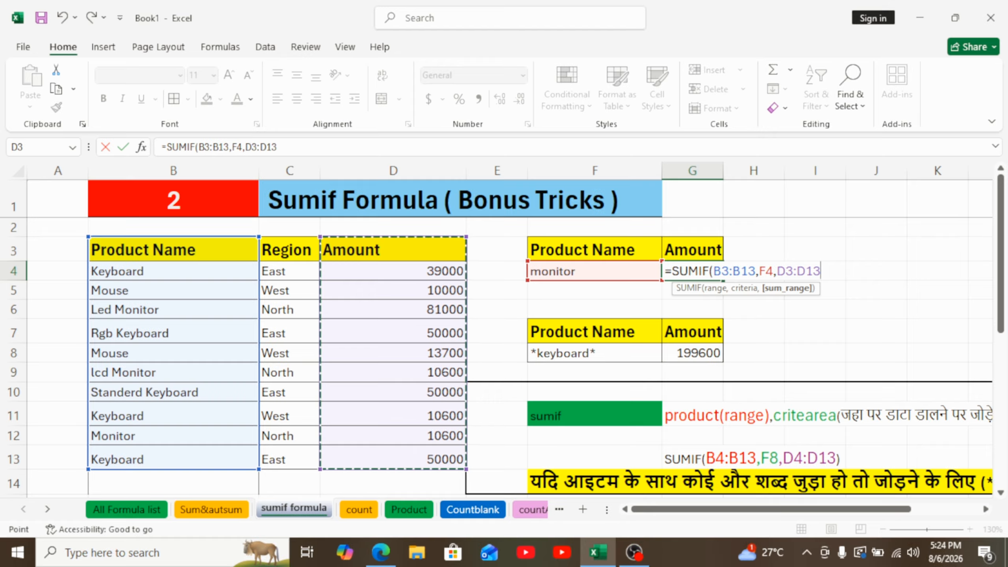
type(")")
key("Return")
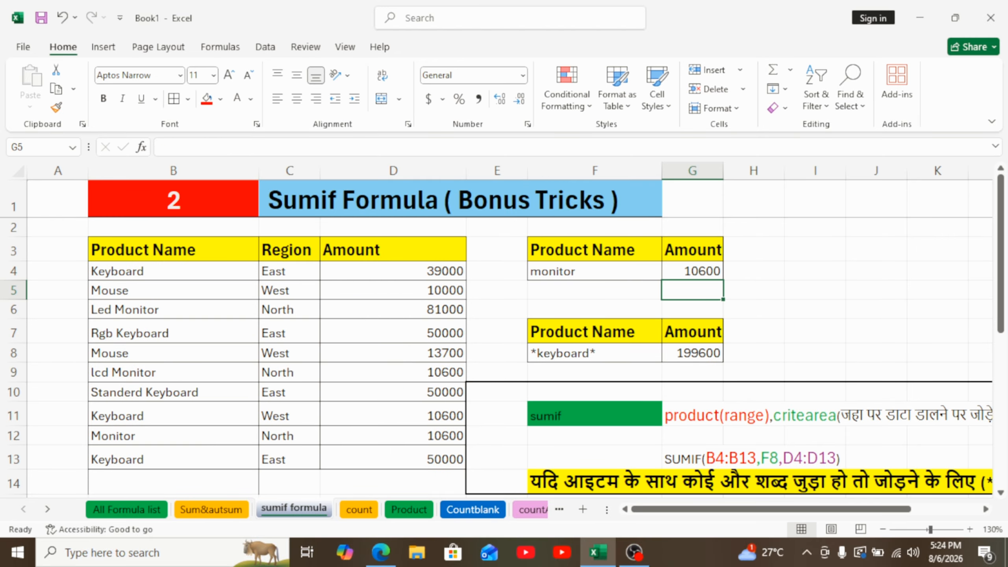
left_click(689, 271)
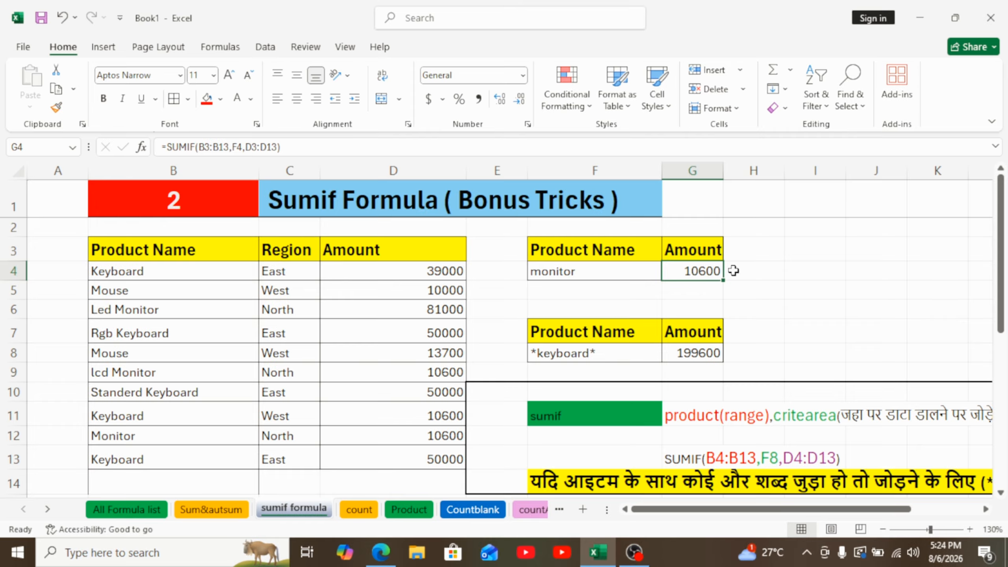
left_click(809, 269)
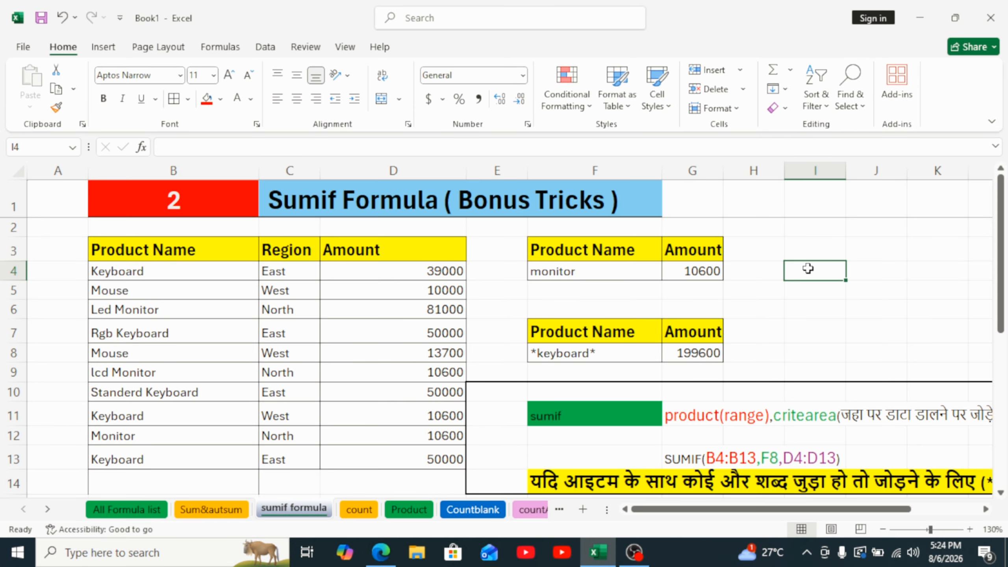
type("=d")
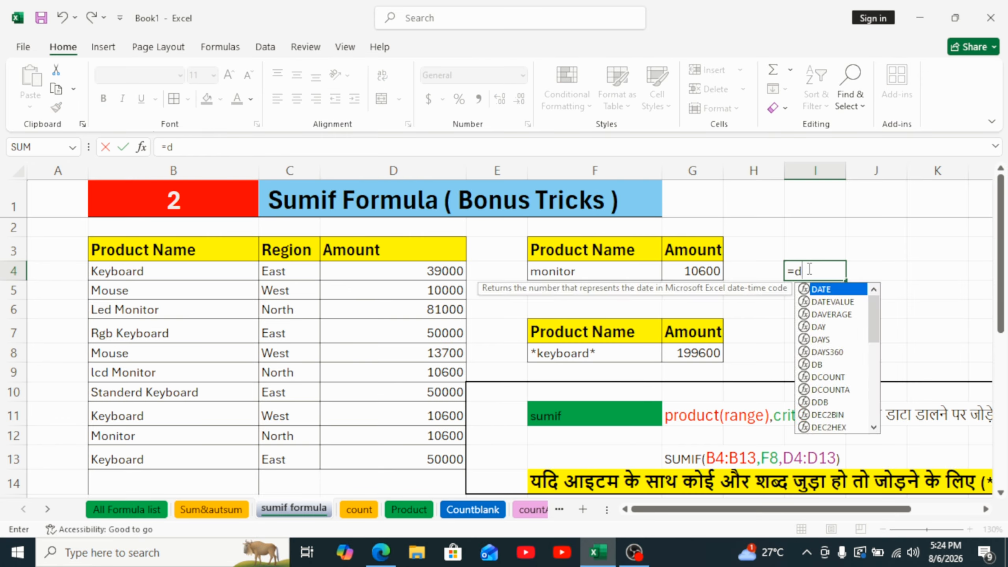
key("BackSpace")
type("sum")
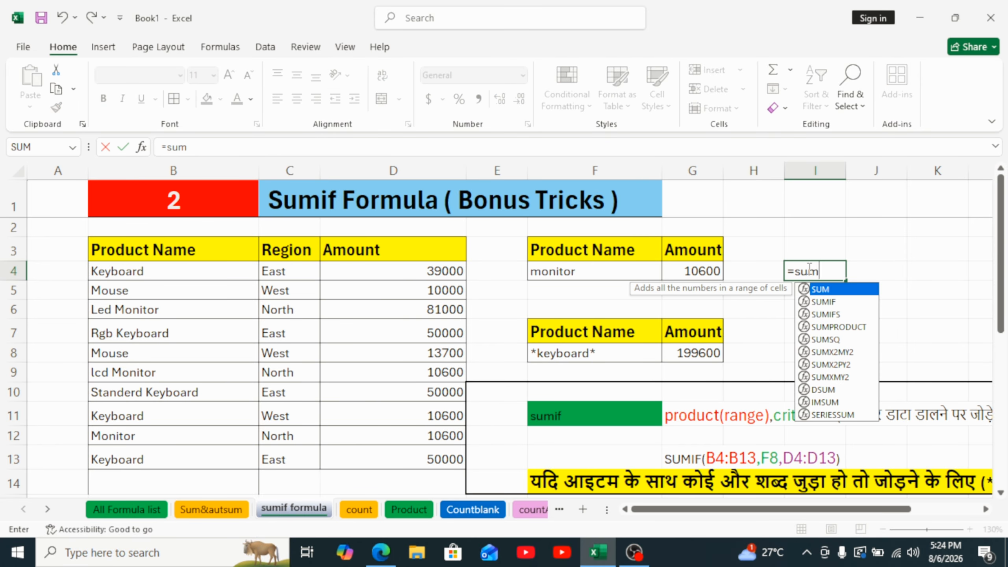
key("Tab")
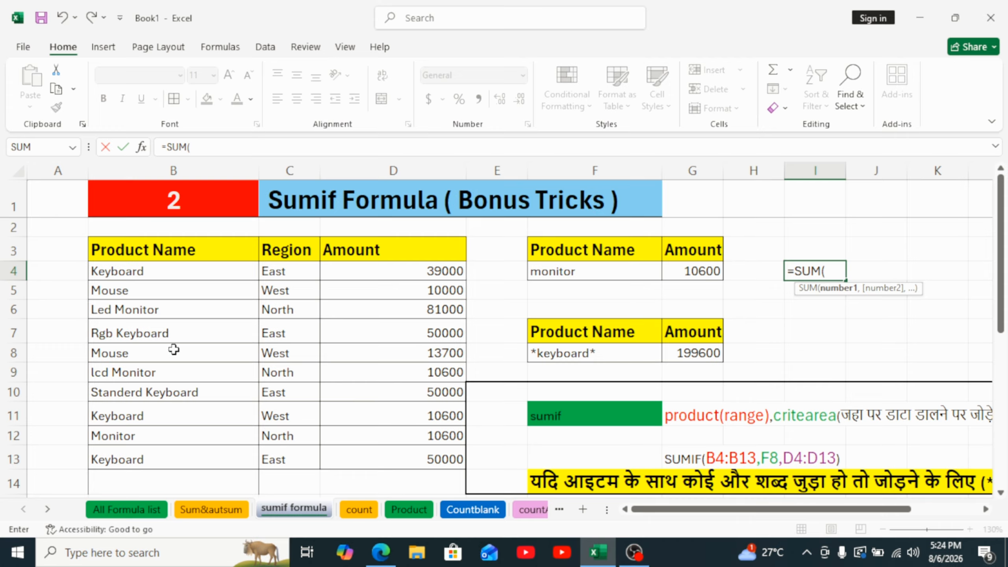
left_click(407, 435)
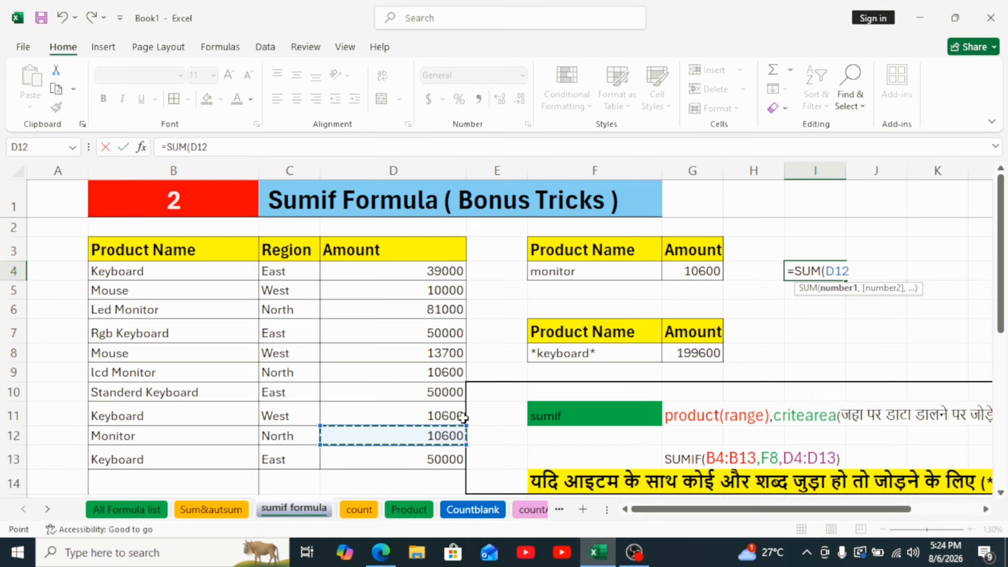
key("BackSpace")
key("BackSpace")
key("BackSpace")
key("BackSpace")
key("BackSpace")
key("BackSpace")
key("BackSpace")
key("BackSpace")
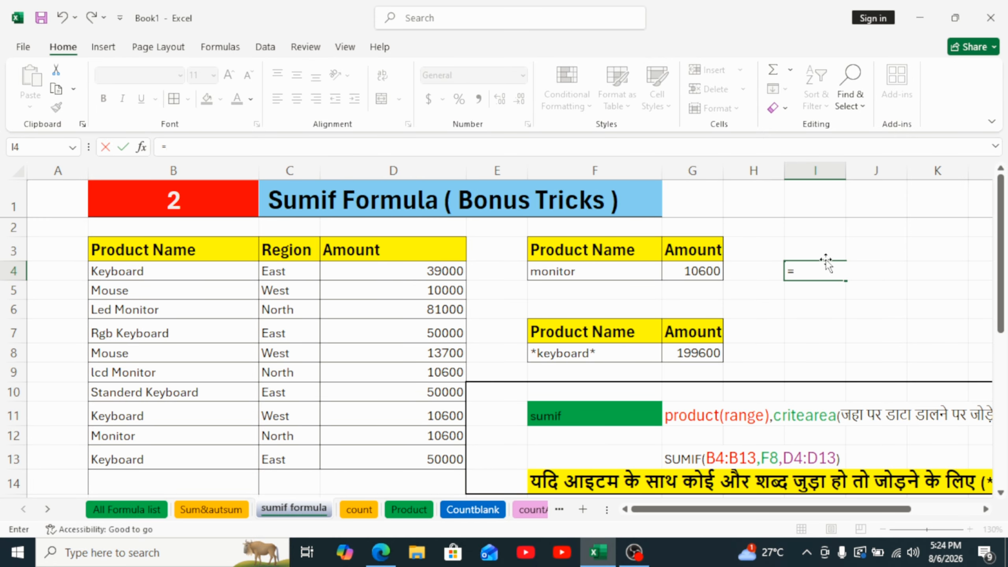
left_click(812, 252)
Step: Change the lookup product name in F4 to Keyboard
left_click(570, 274)
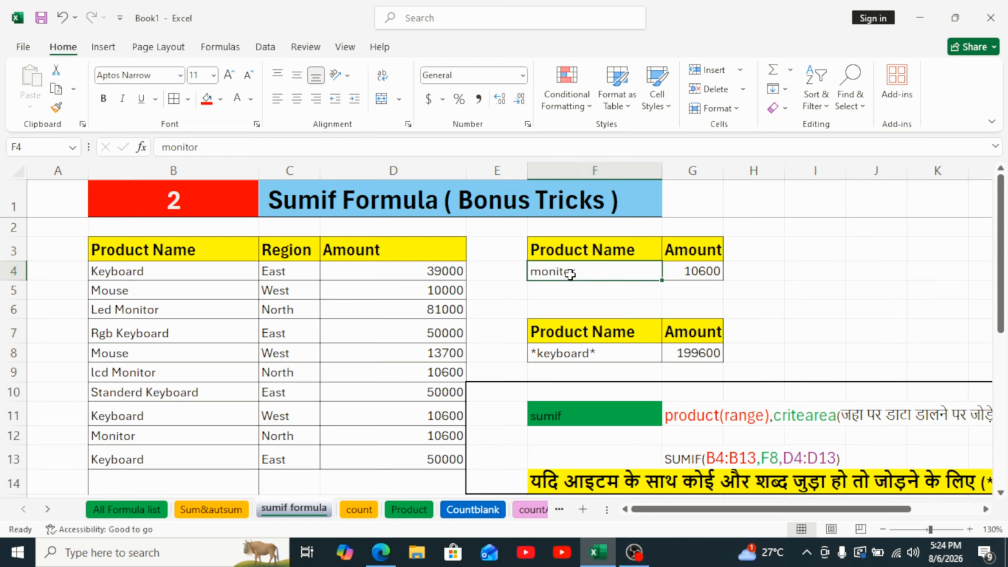
type("Keyb")
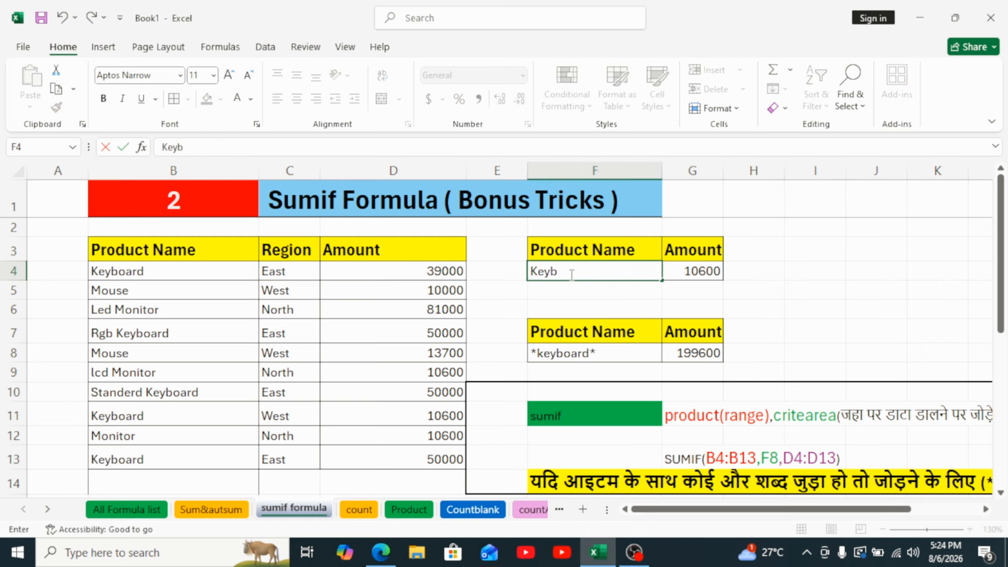
type("oard")
key("Return")
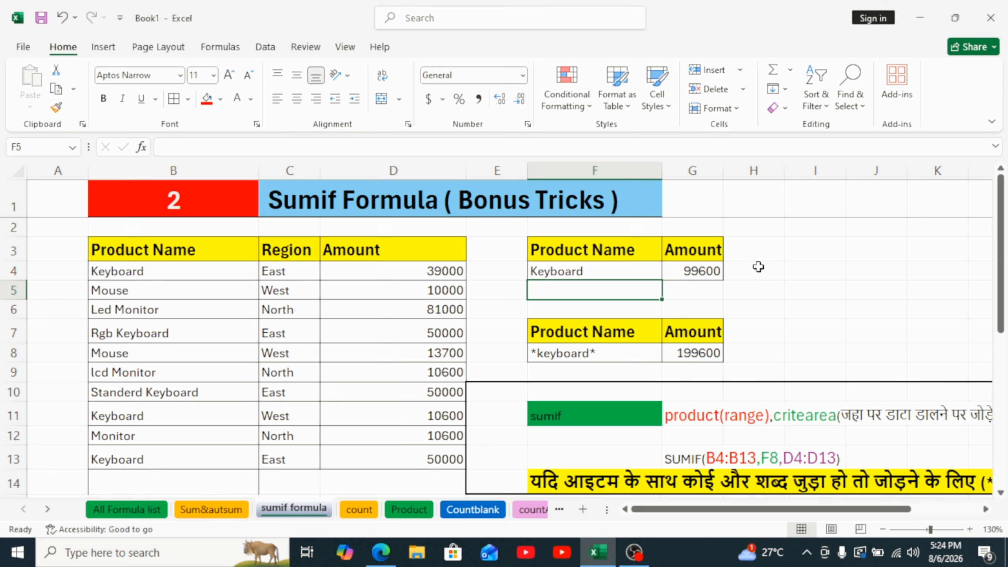
Step: Add the plain Keyboard amounts in I4 with the formula =D4+D11+D13 as a cross-check
left_click(796, 264)
type("=")
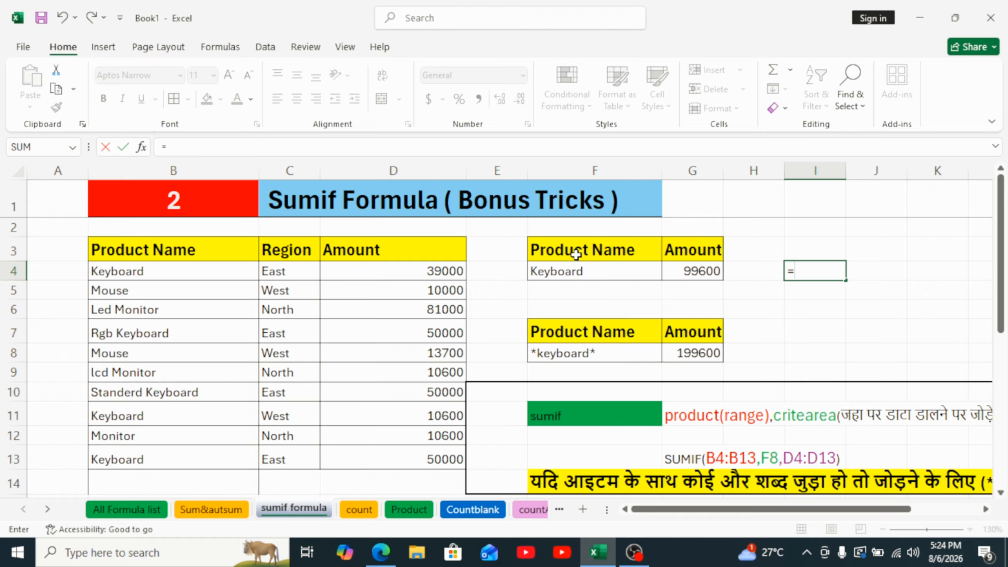
left_click(387, 275)
type("+")
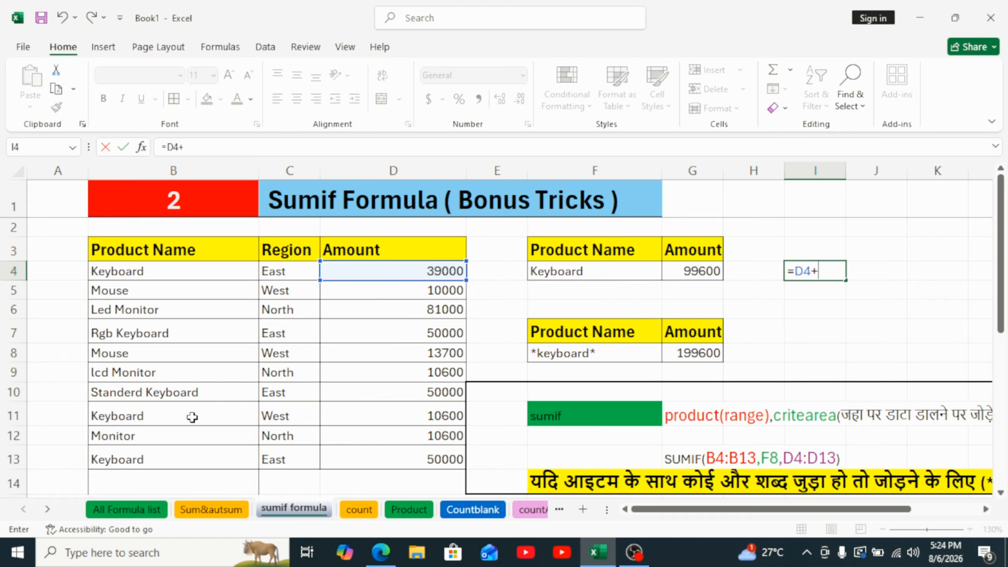
left_click(443, 415)
type("+")
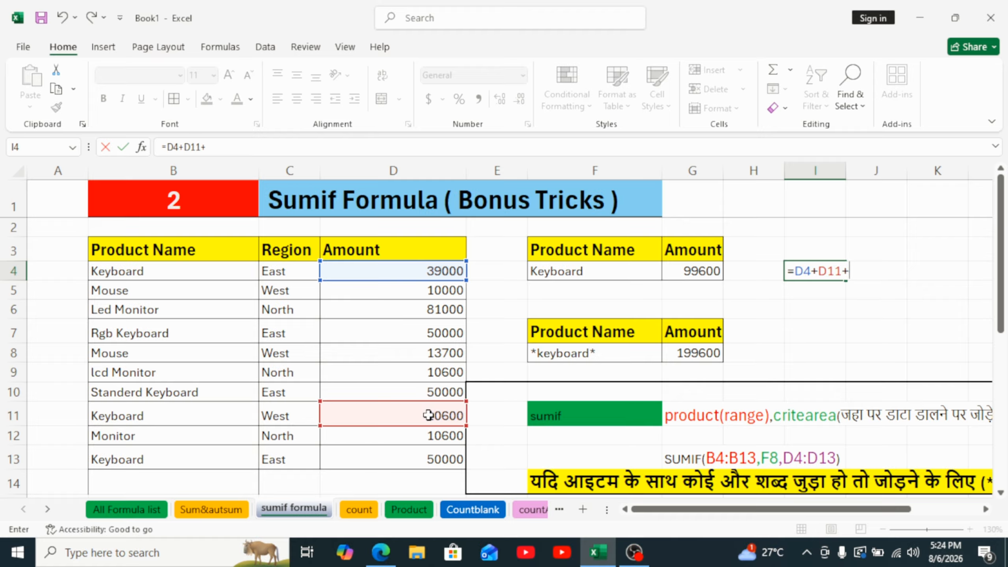
left_click(411, 460)
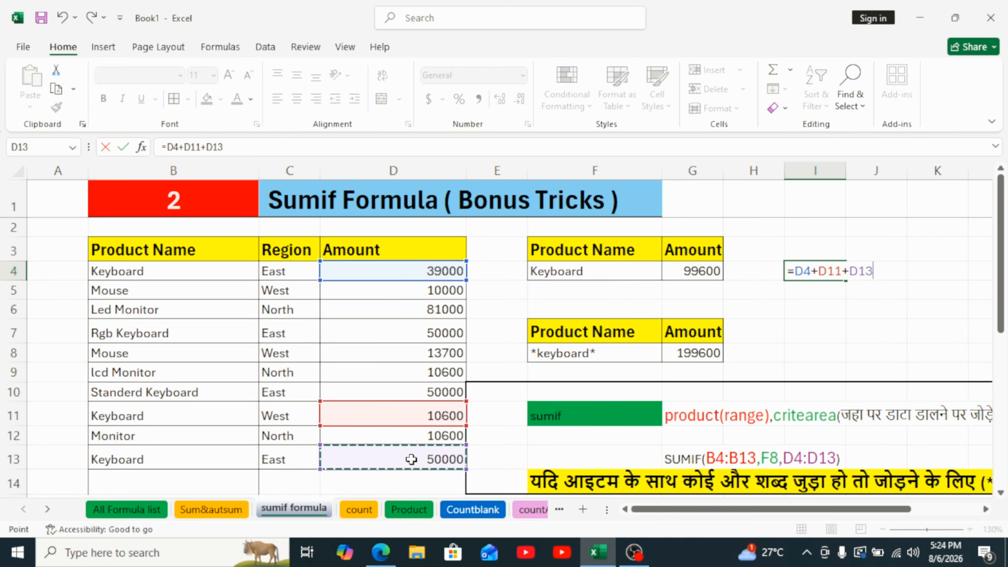
key("Return")
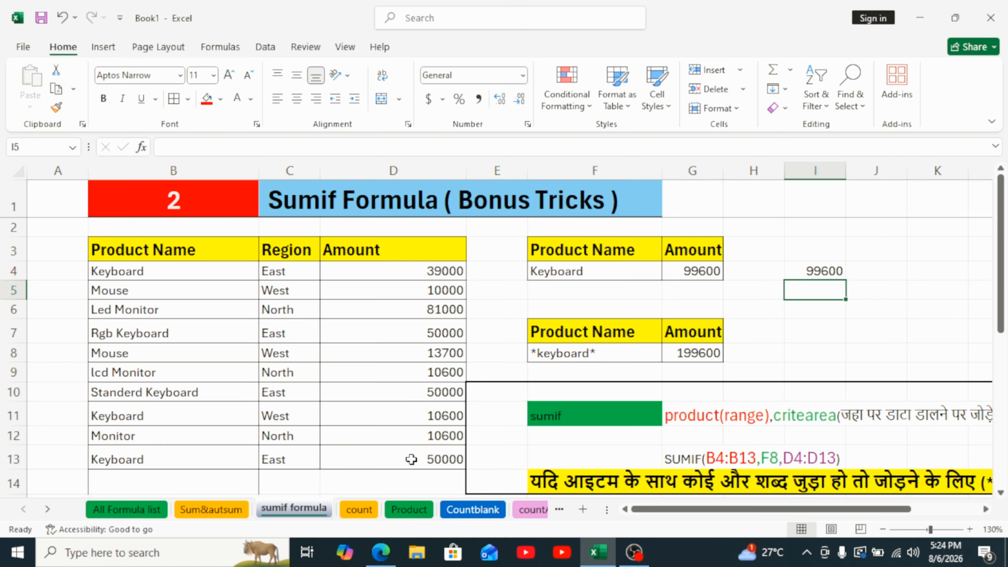
Step: Compare the manual total in I4 with the SUMIF result in G4, and review the criterion in F4 and the product names in B4:B13
left_click(832, 270)
left_click(679, 273)
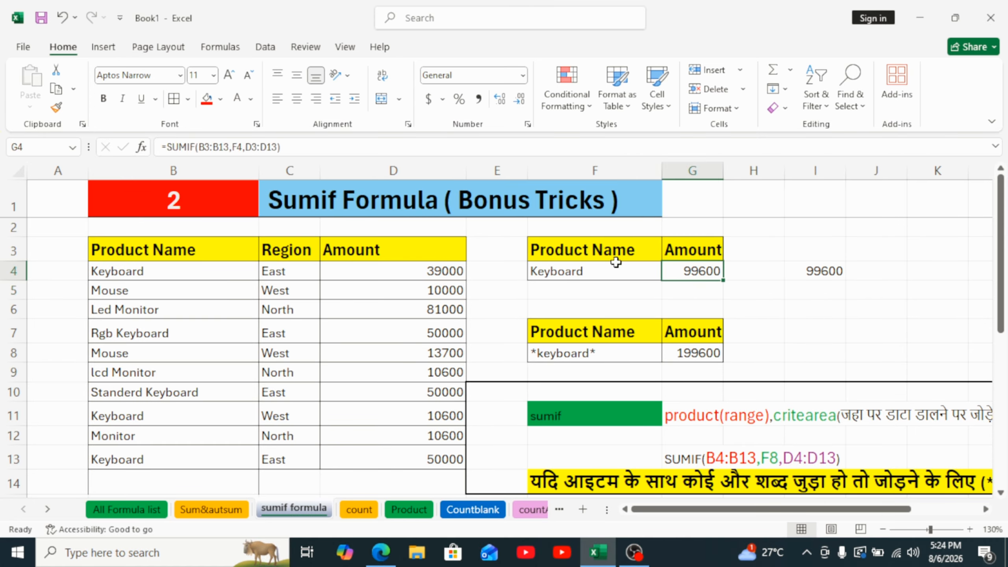
left_click(582, 270)
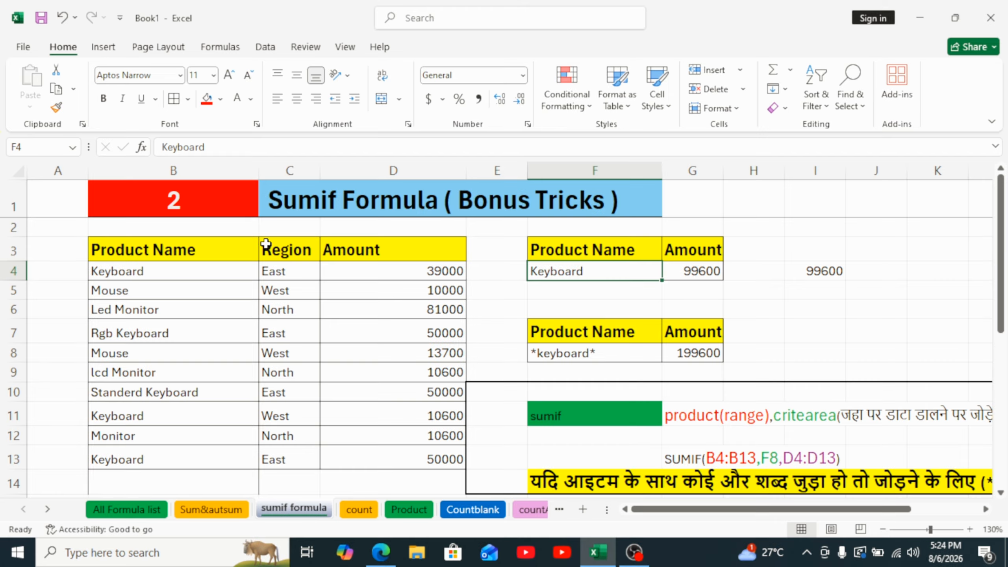
left_click_drag(125, 258, 183, 379)
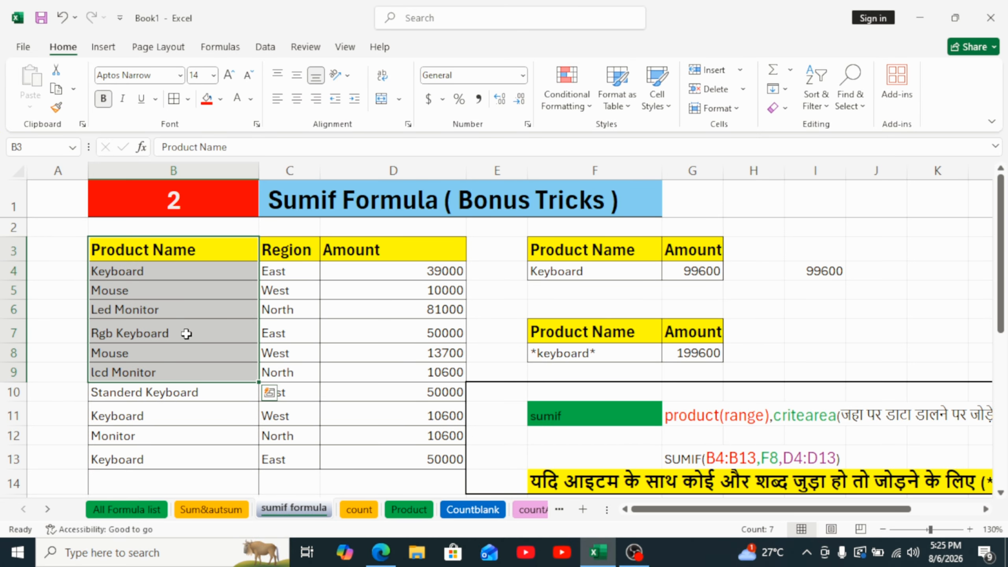
left_click(179, 306)
left_click_drag(175, 275, 185, 452)
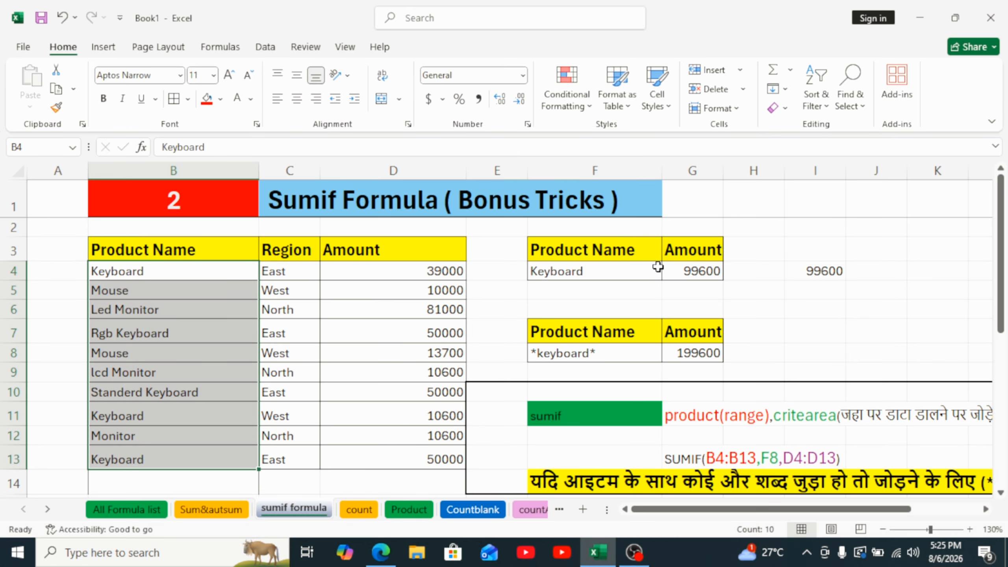
left_click(686, 277)
Step: Change the product name in B4 to Mouse and check the SUMIF total in G4 against it
left_click(159, 279)
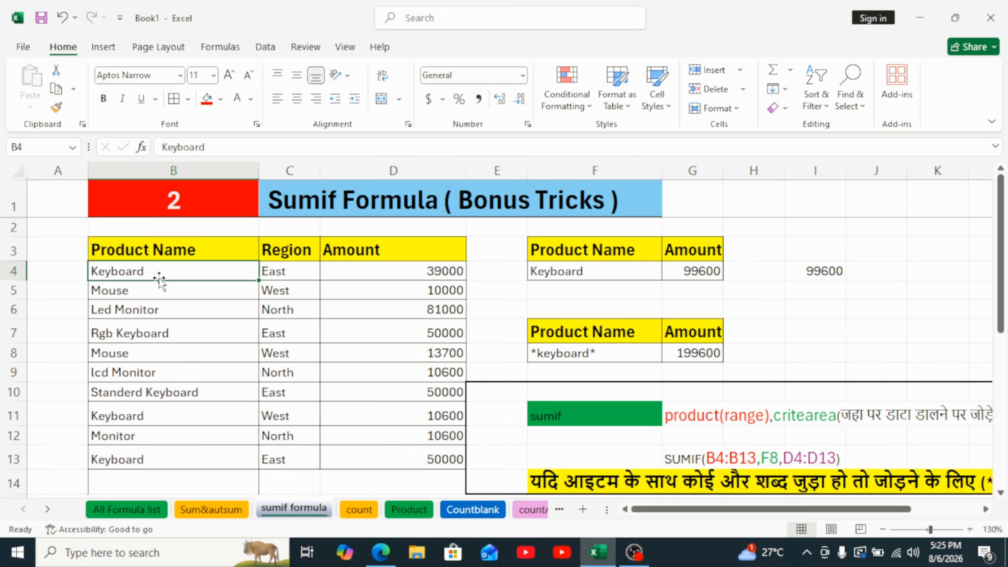
type("mo")
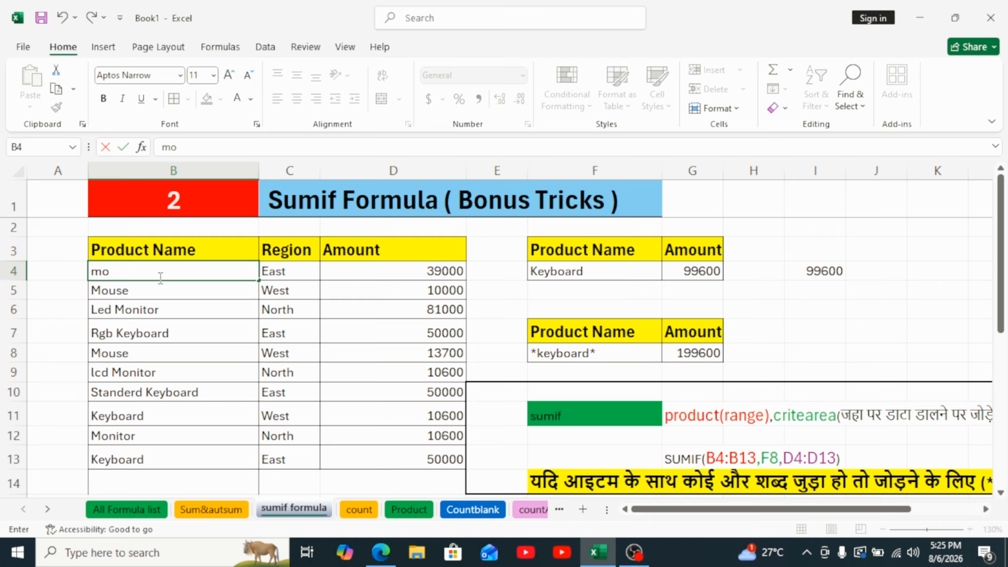
type("use")
key("Return")
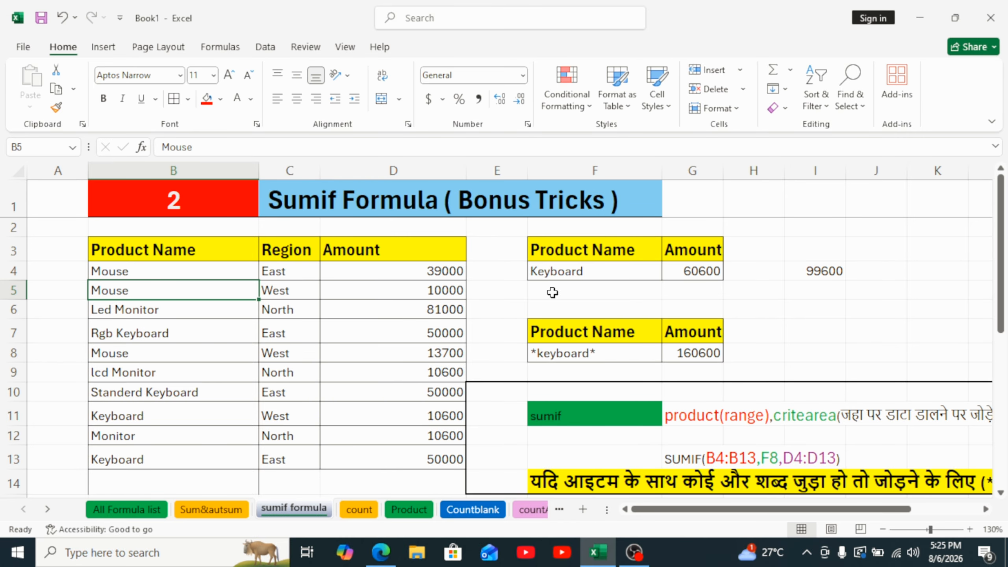
left_click(701, 269)
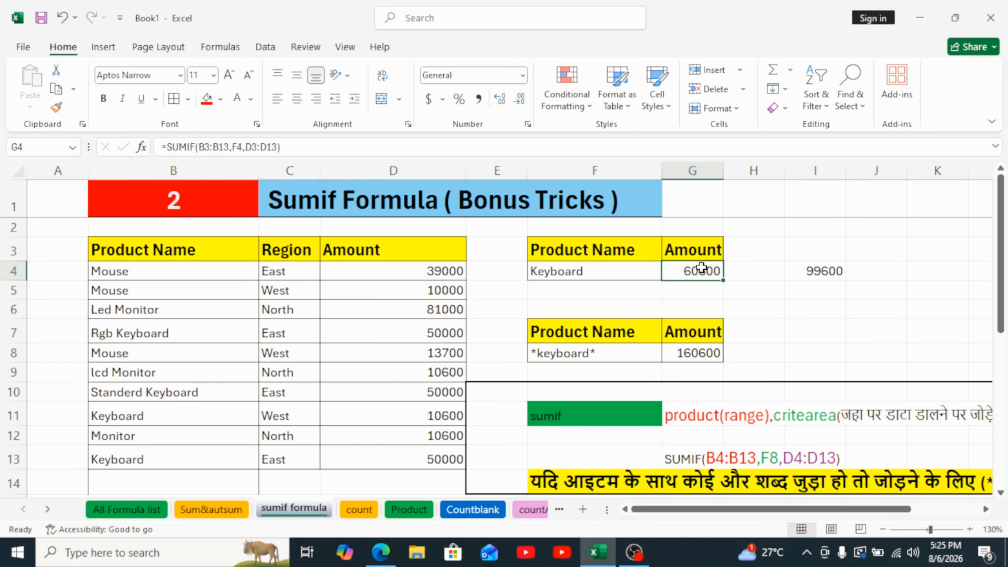
left_click(108, 270)
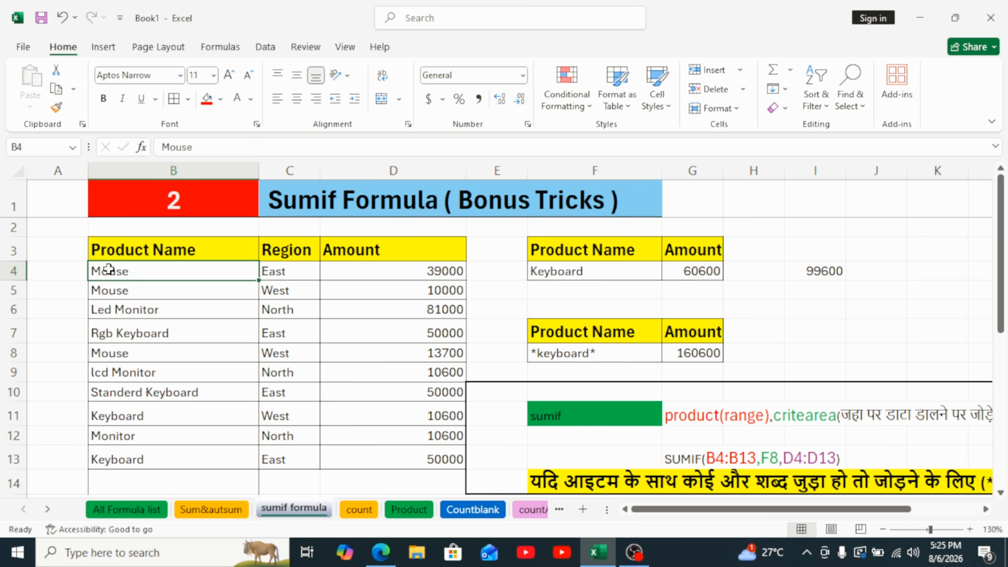
left_click(680, 273)
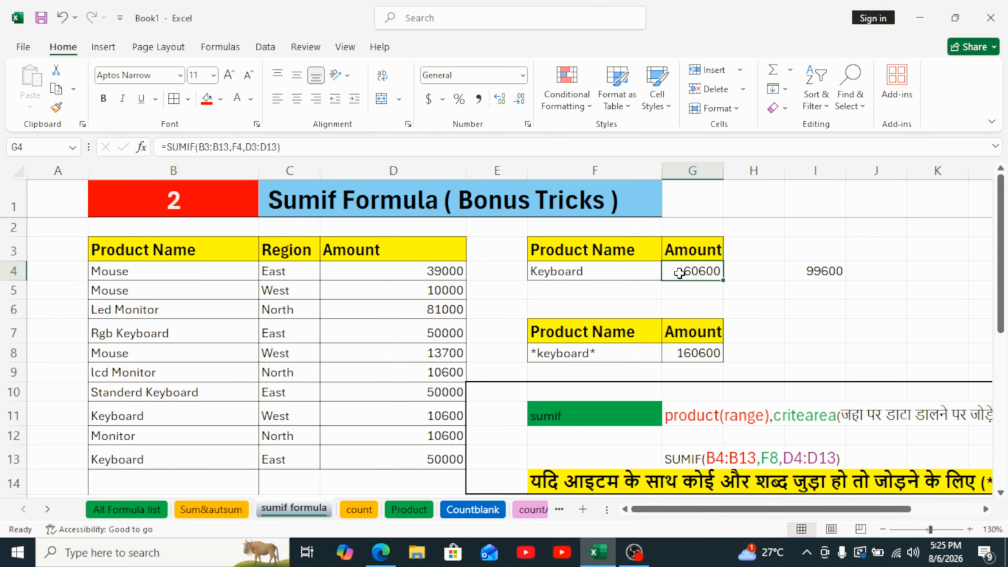
Step: Set the Keyboard amount in D11 to 800 and check the SUMIF total in G4 against it
left_click(445, 275)
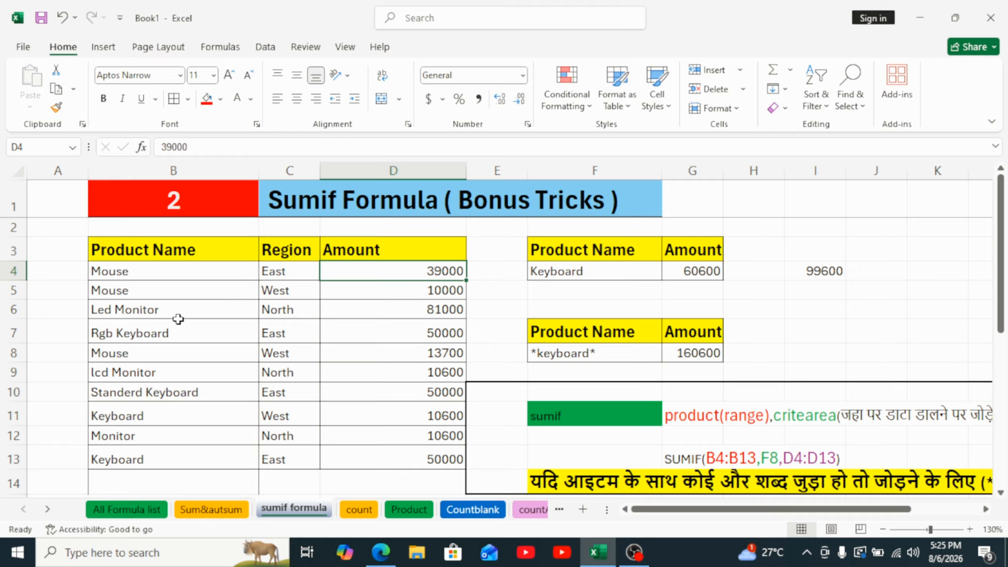
left_click(450, 420)
type("8000")
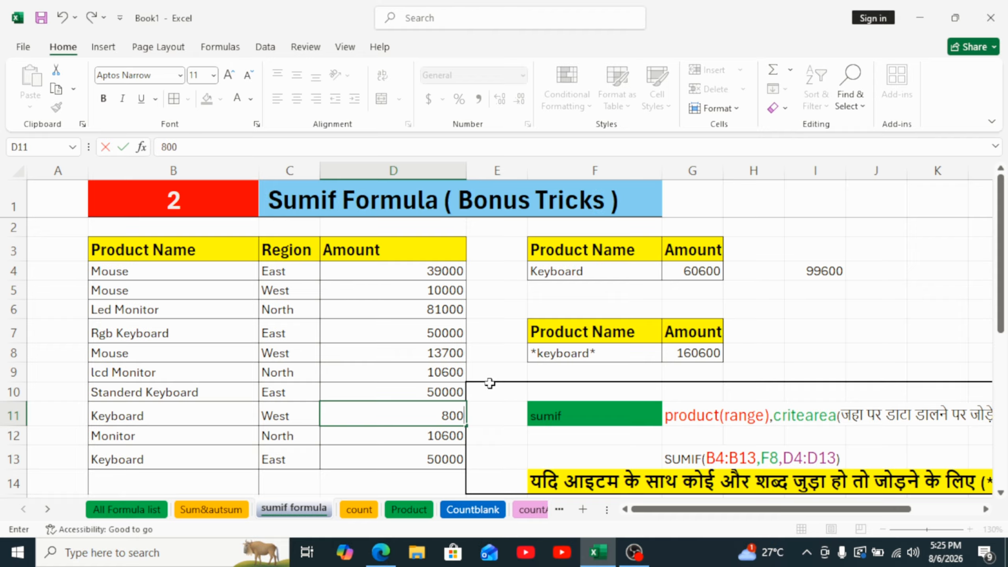
key("Return")
left_click(697, 264)
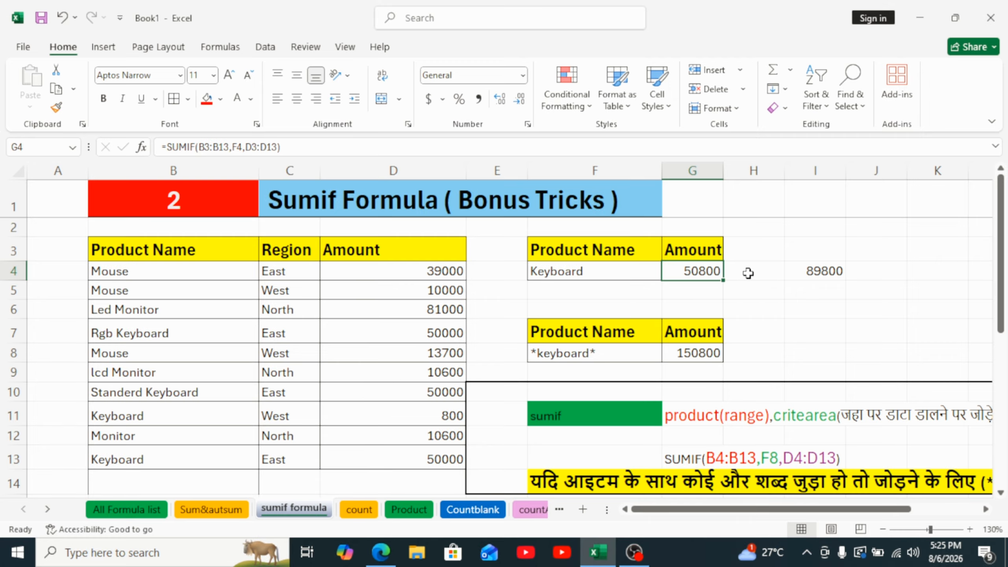
Step: Change the lookup product name in F4 to Mouse
left_click(581, 269)
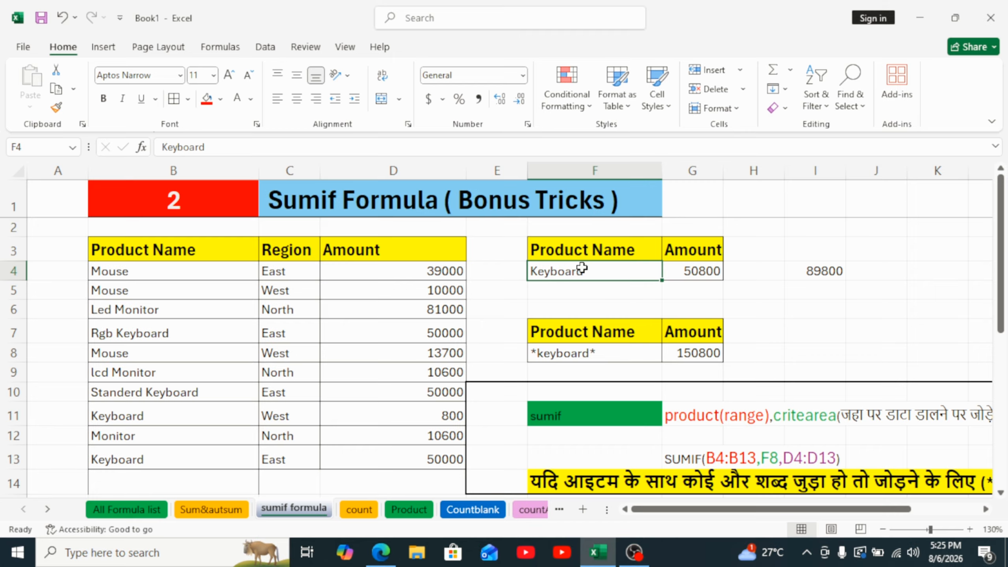
type("Mouse")
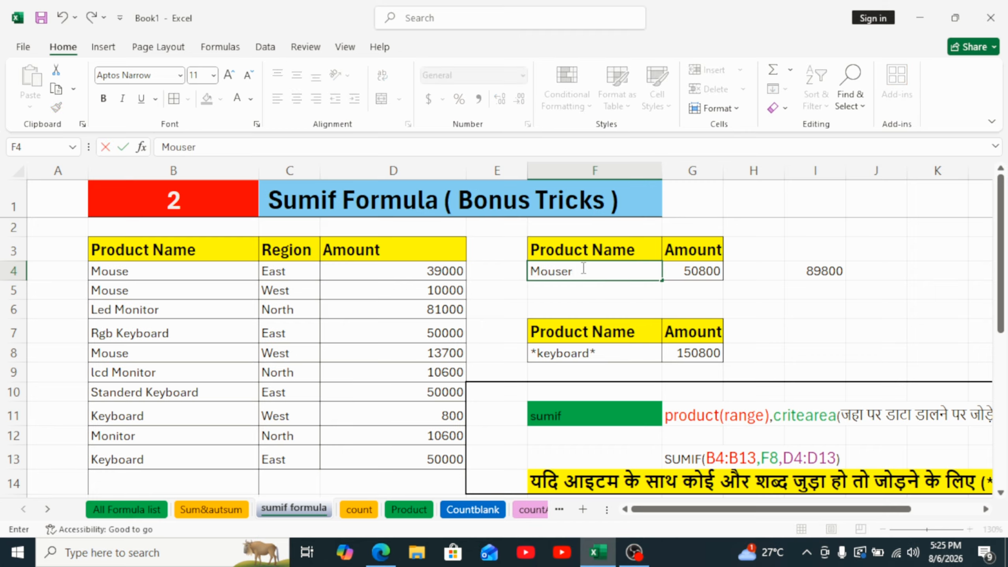
key("Return")
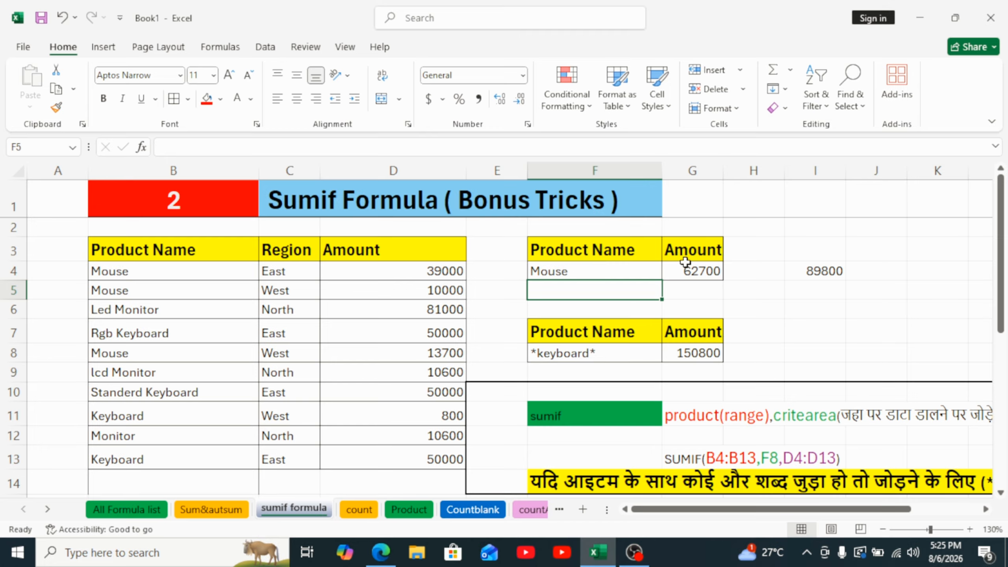
Step: Examine the Keyboard name variants in column B, the criteria in F4 and F8, and the wildcard note in row 14
left_click(160, 334)
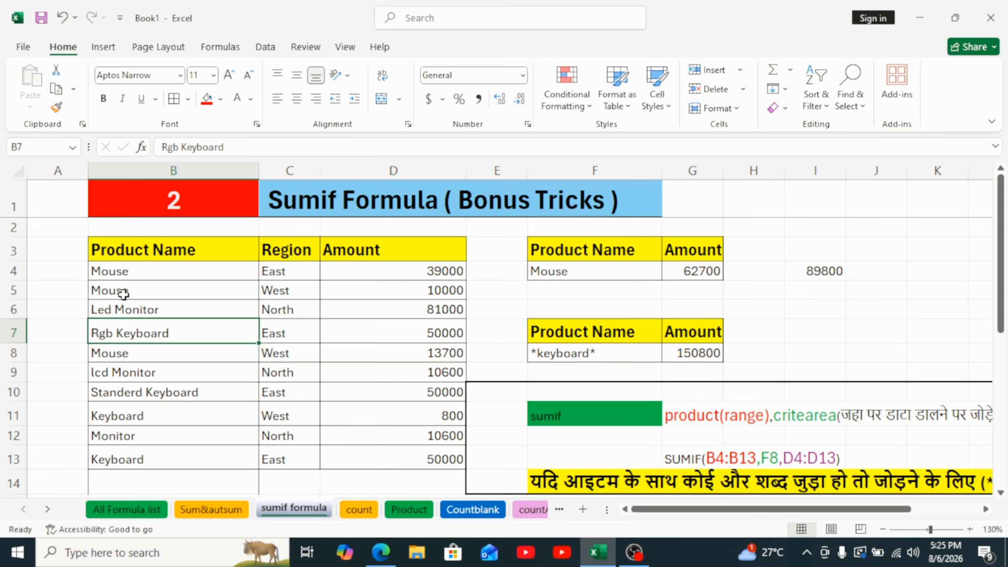
left_click(113, 414)
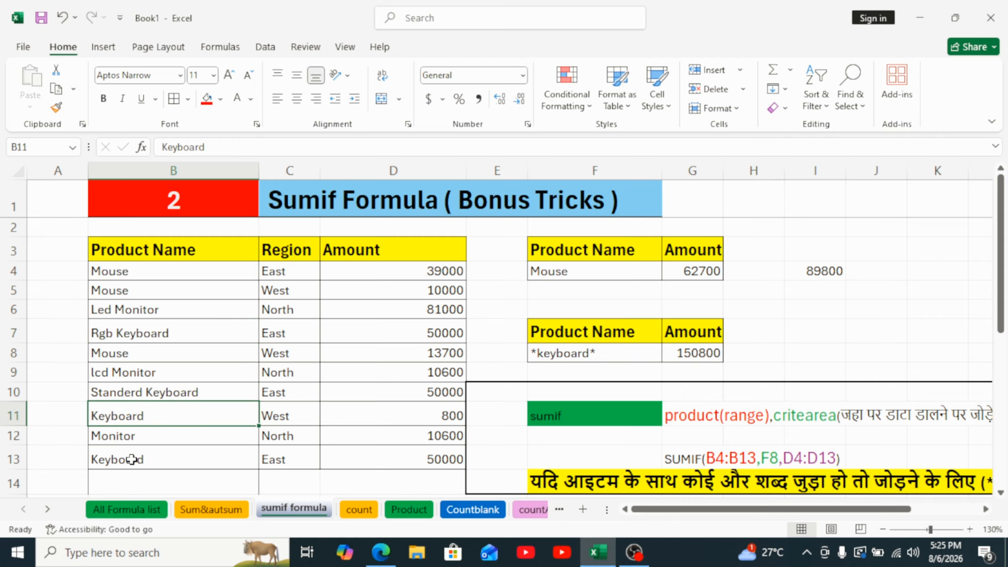
left_click(132, 461)
left_click(115, 392)
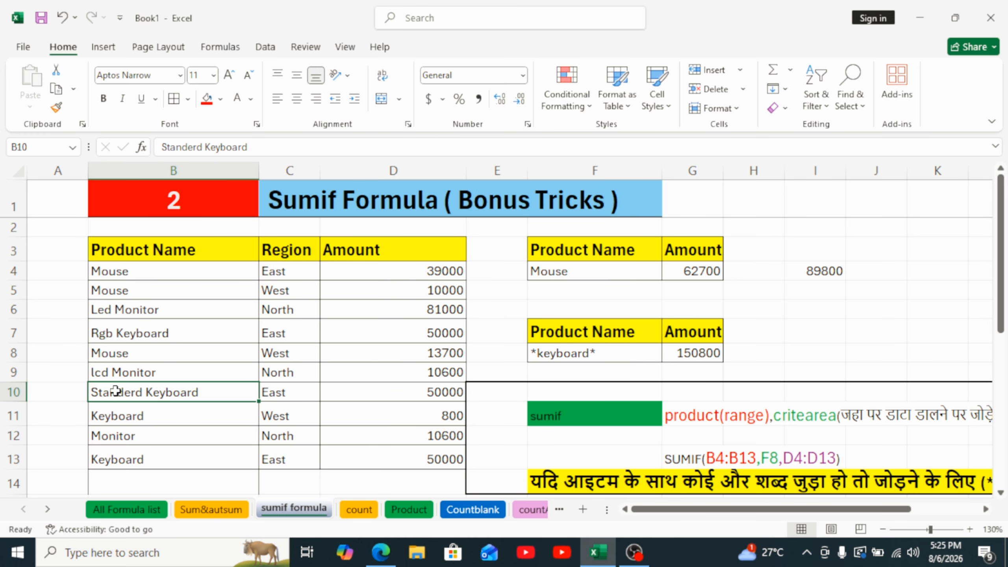
left_click(143, 327)
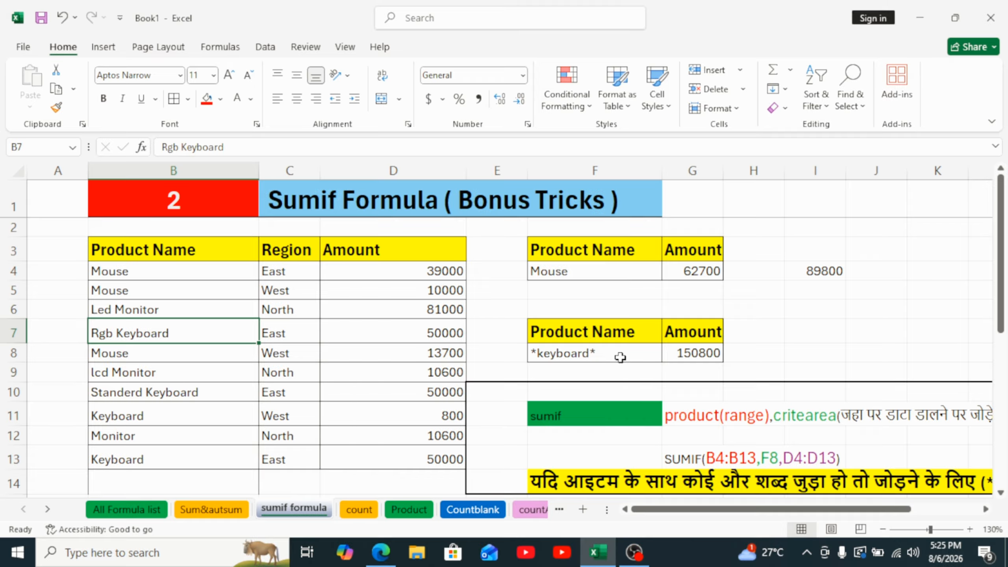
left_click(598, 354)
left_click(589, 278)
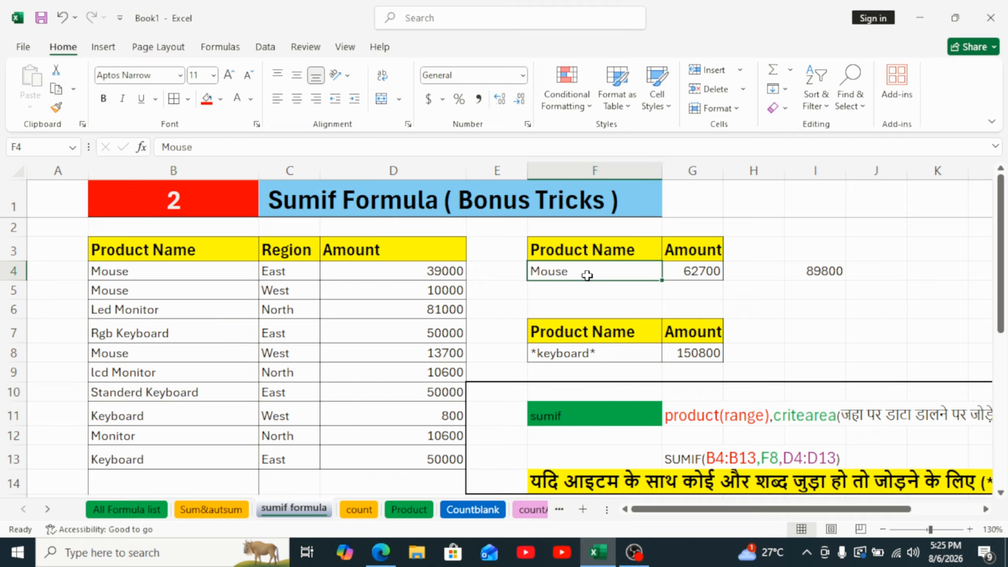
left_click(121, 326)
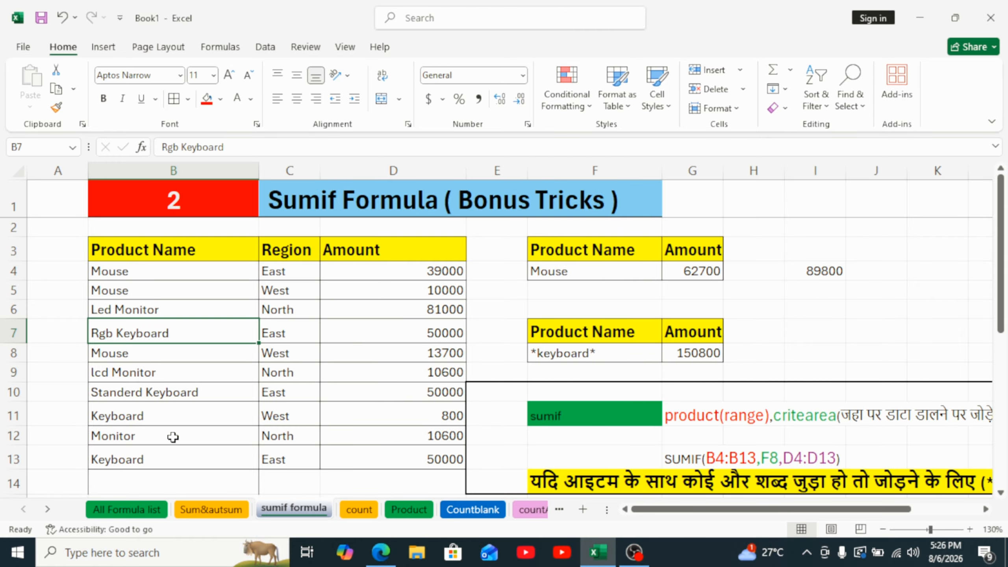
left_click(139, 395)
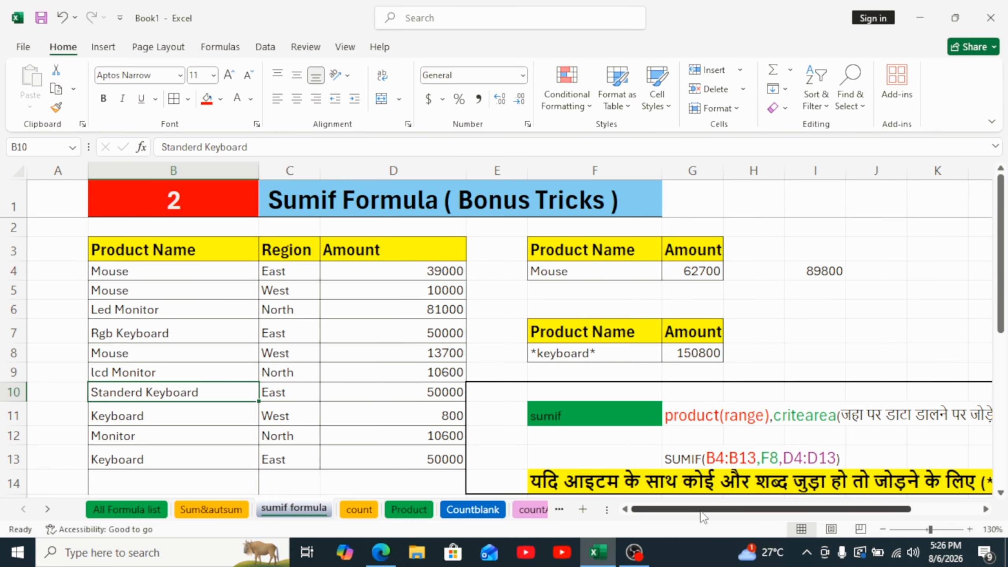
left_click_drag(705, 517, 767, 516)
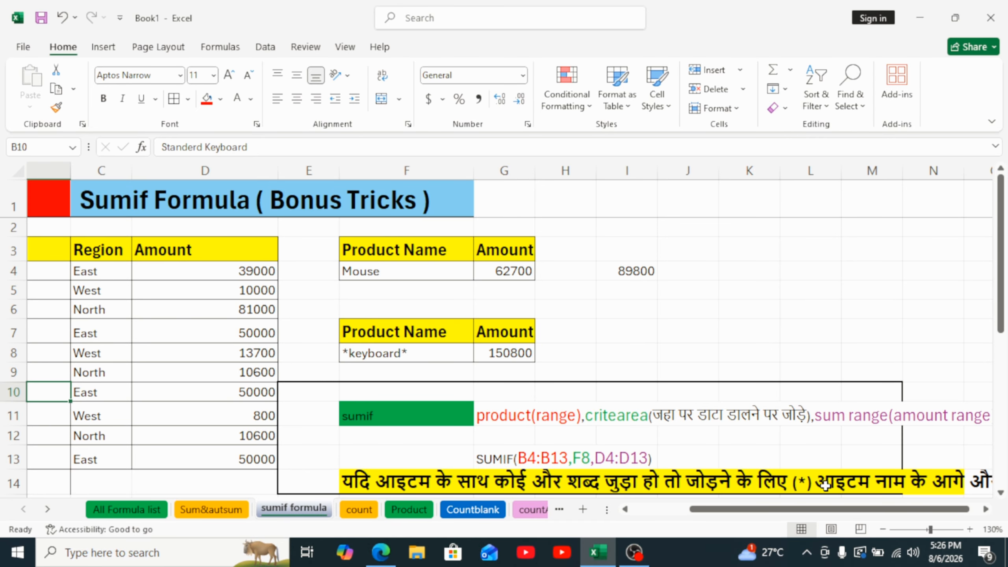
left_click_drag(814, 511, 723, 512)
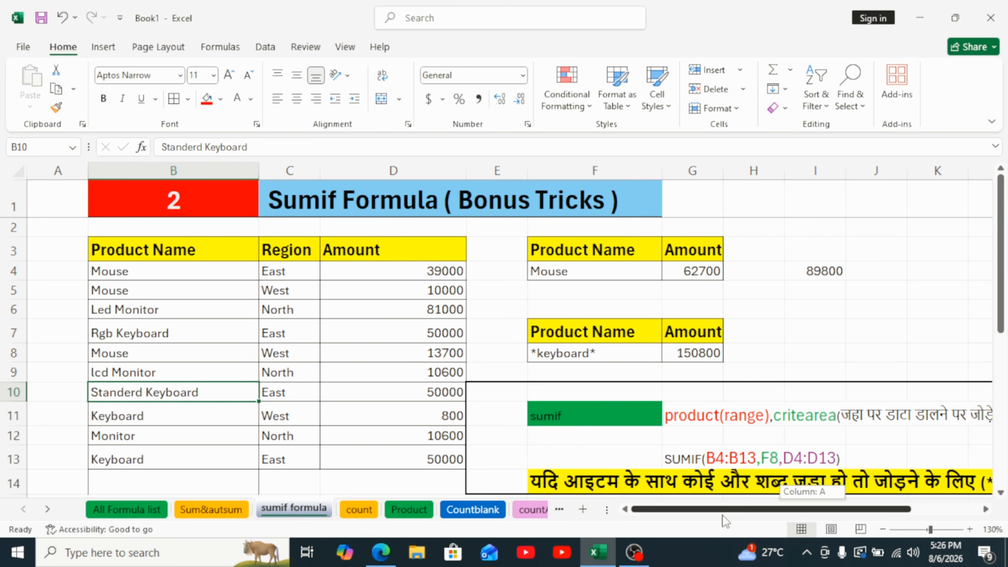
Step: Clear the wildcard criterion in F8 and review the SUMIF formula in G8 that depends on it
left_click(576, 356)
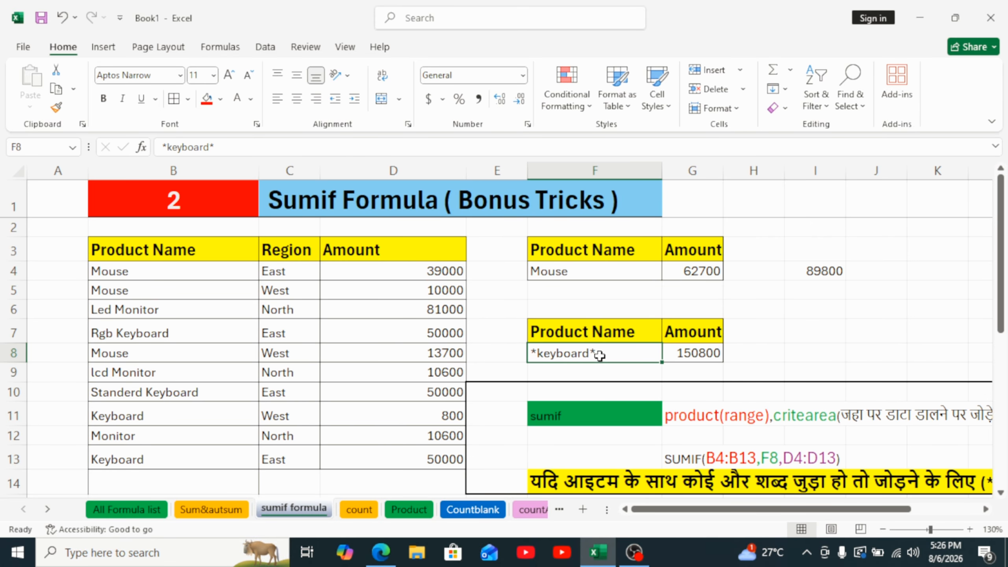
key("Delete")
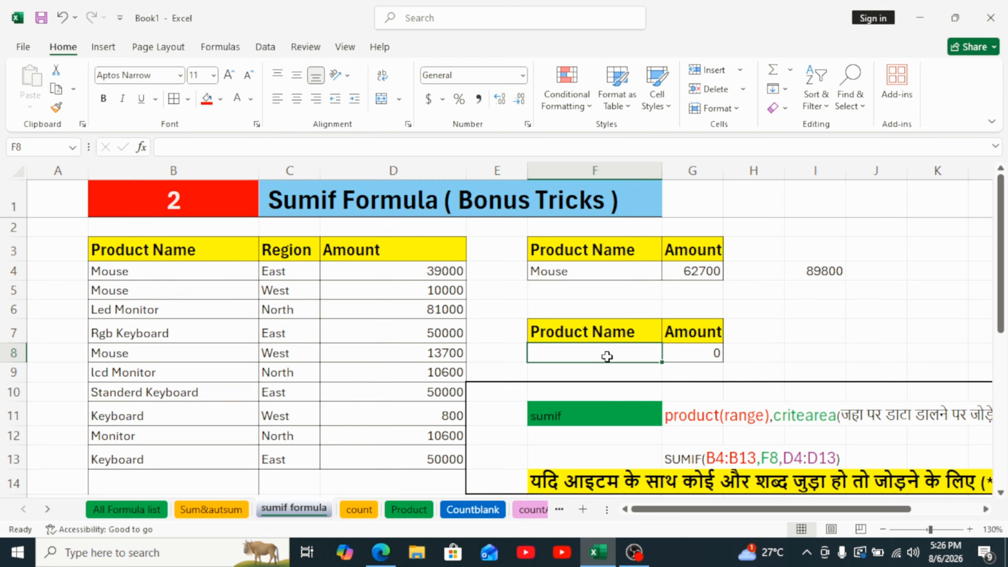
type("*")
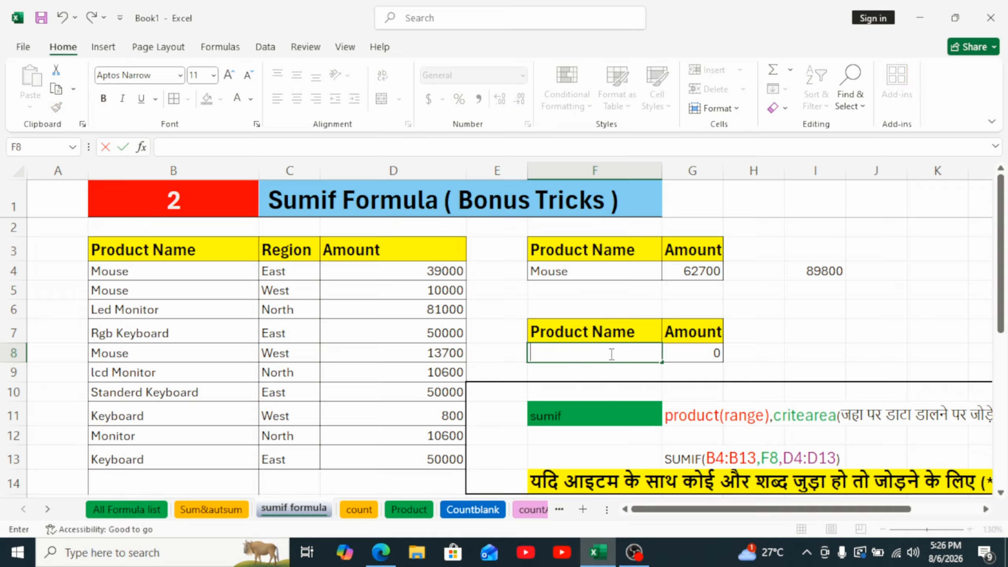
left_click(707, 354)
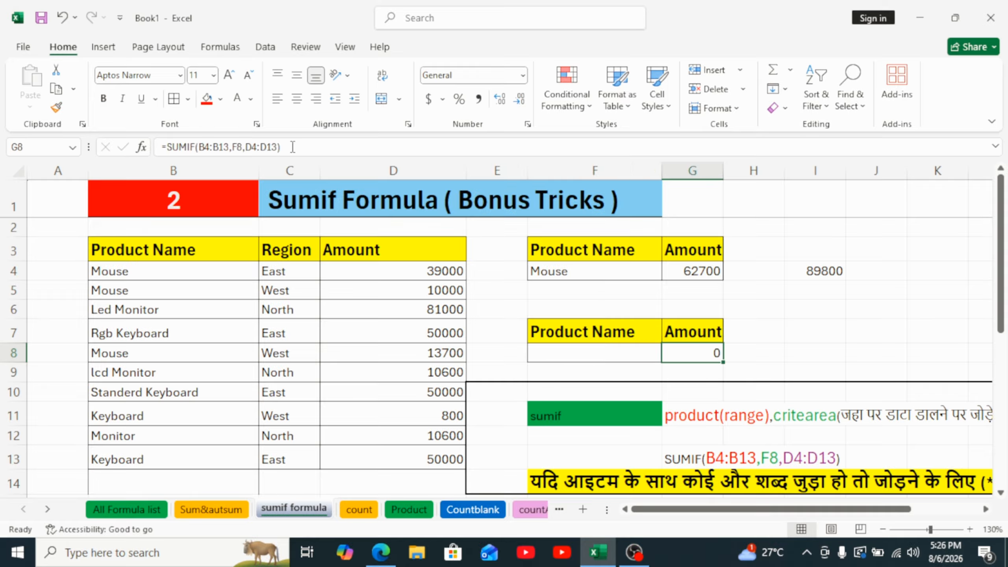
left_click_drag(293, 147, 173, 146)
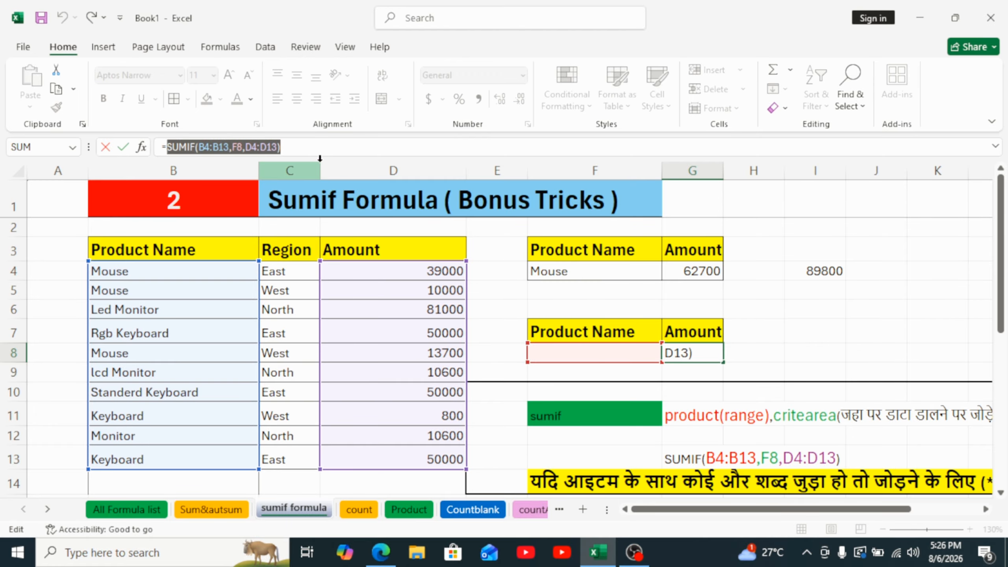
key("Escape")
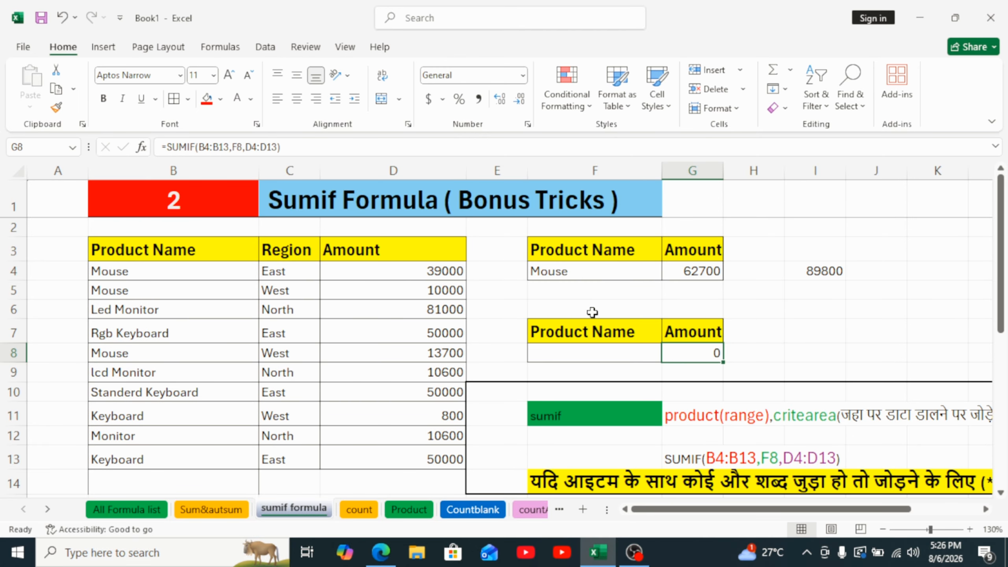
Step: Enter the wildcard criterion *keyboard* as the product name in F8
left_click(620, 359)
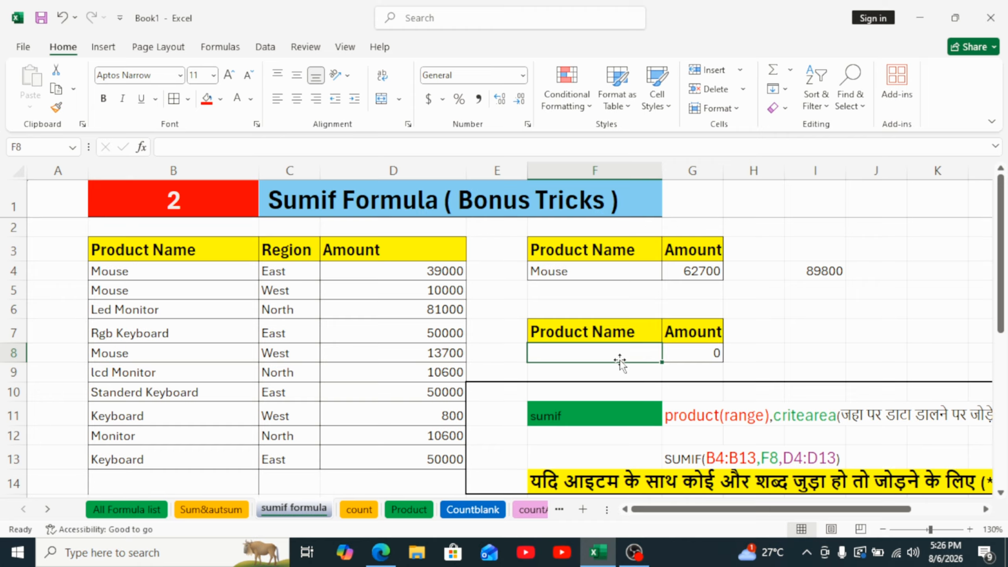
type("*")
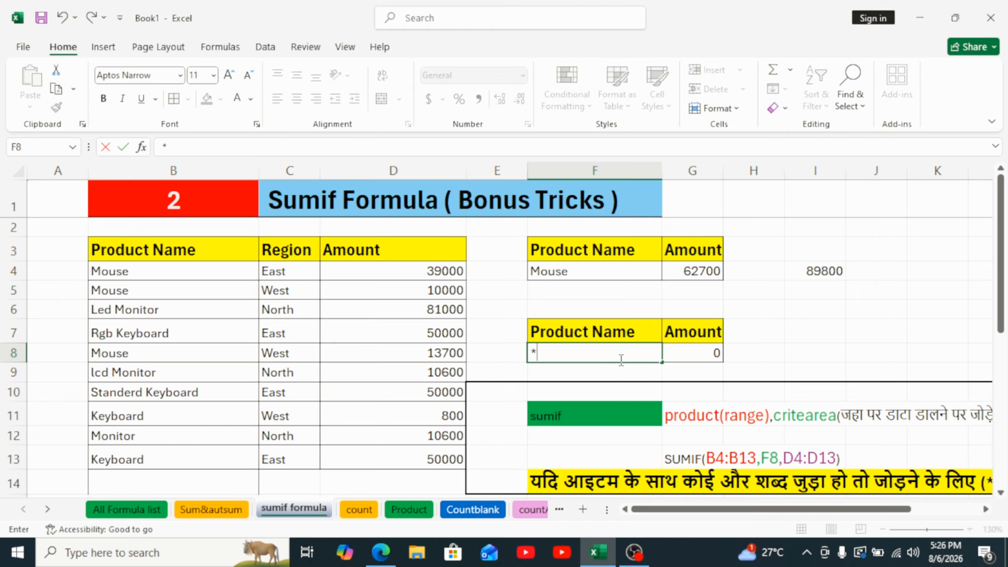
type("keyboard*")
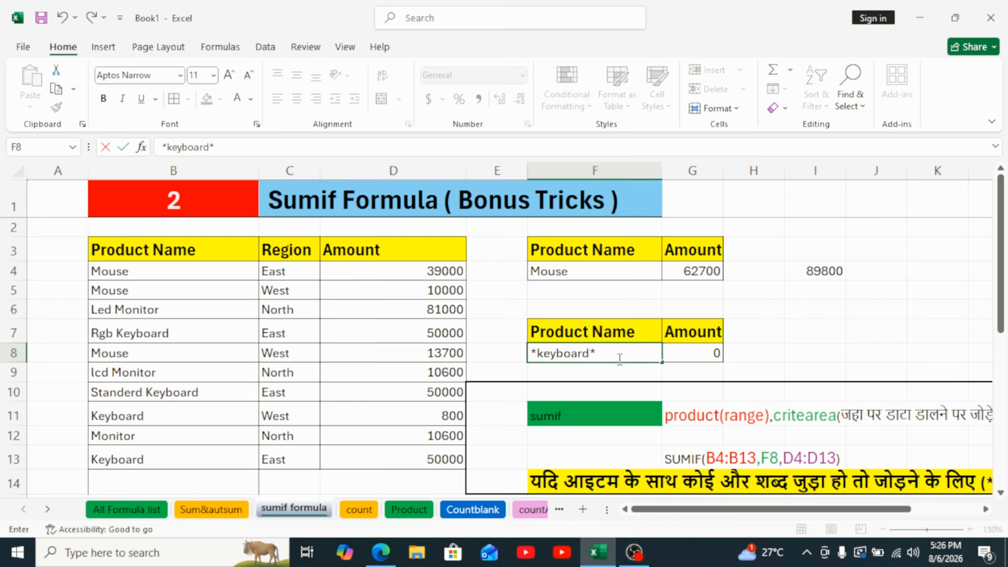
key("Return")
Step: Compare the wildcard SUMIF total in G8 with the Keyboard amounts in column D and their product names in B7 and B10
left_click(676, 354)
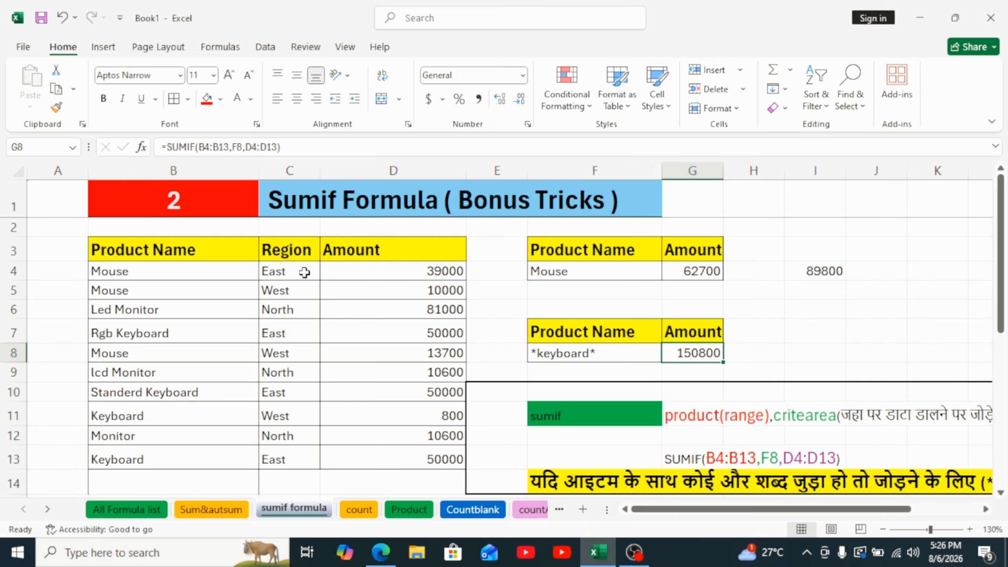
left_click(395, 334)
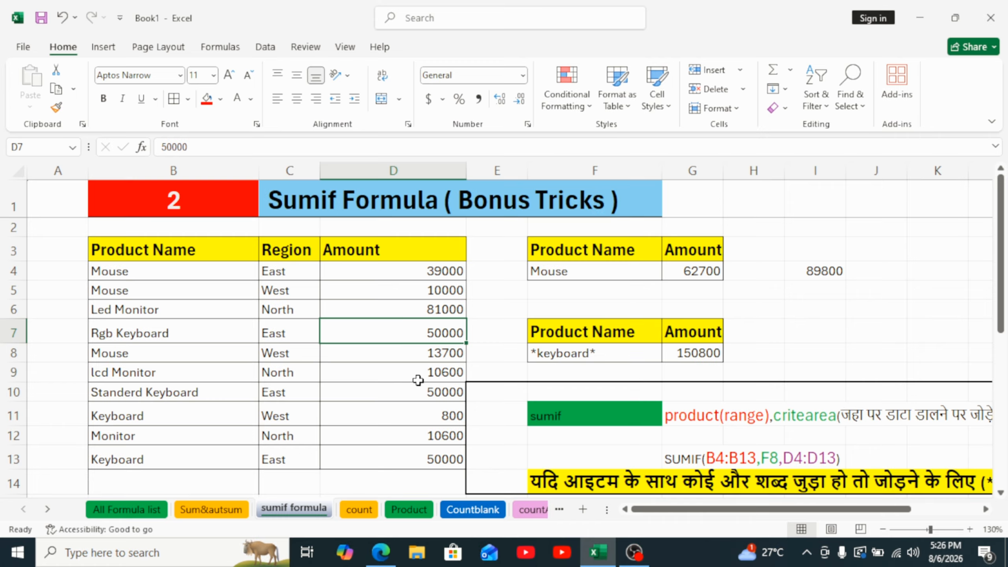
left_click(415, 398)
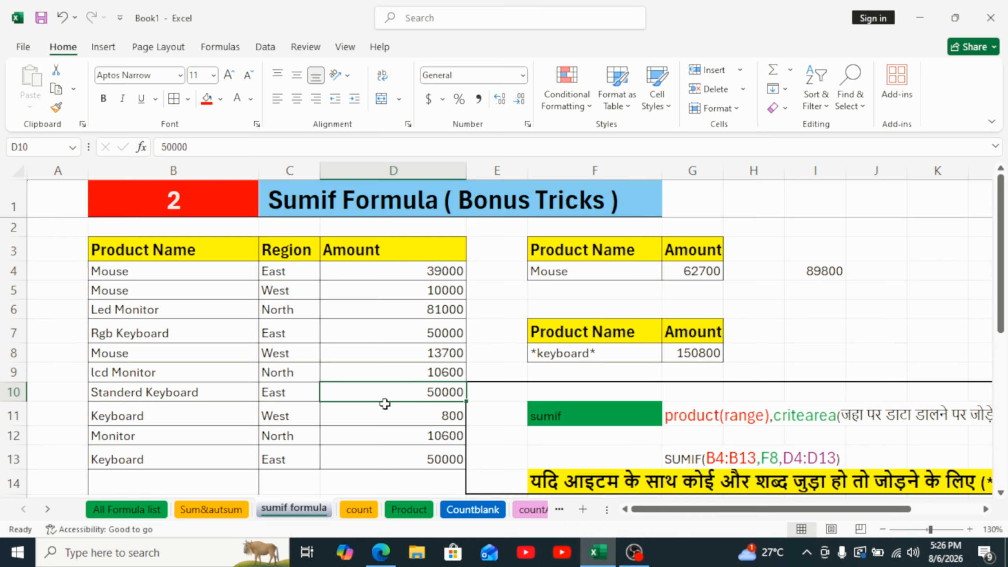
left_click(405, 418)
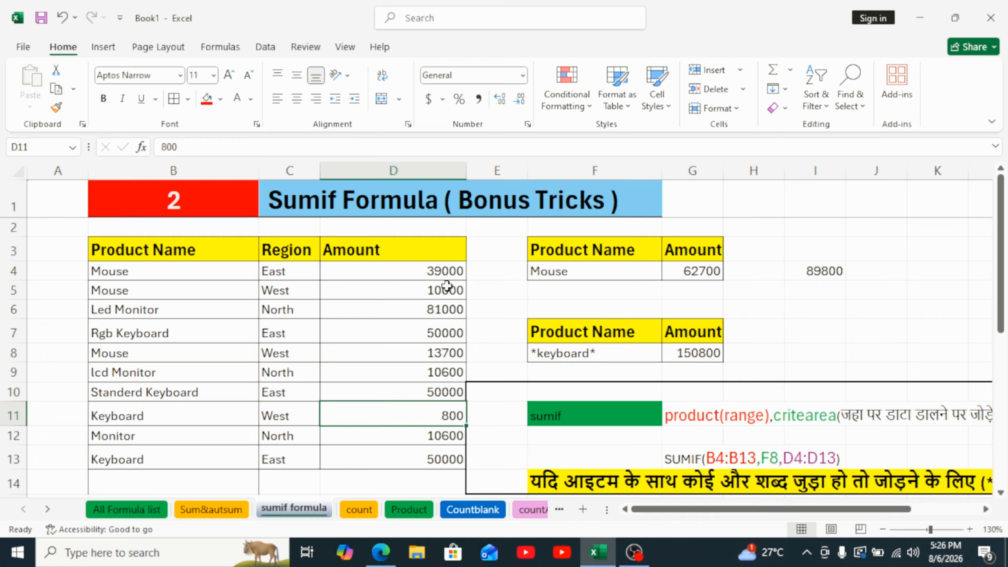
left_click(126, 393)
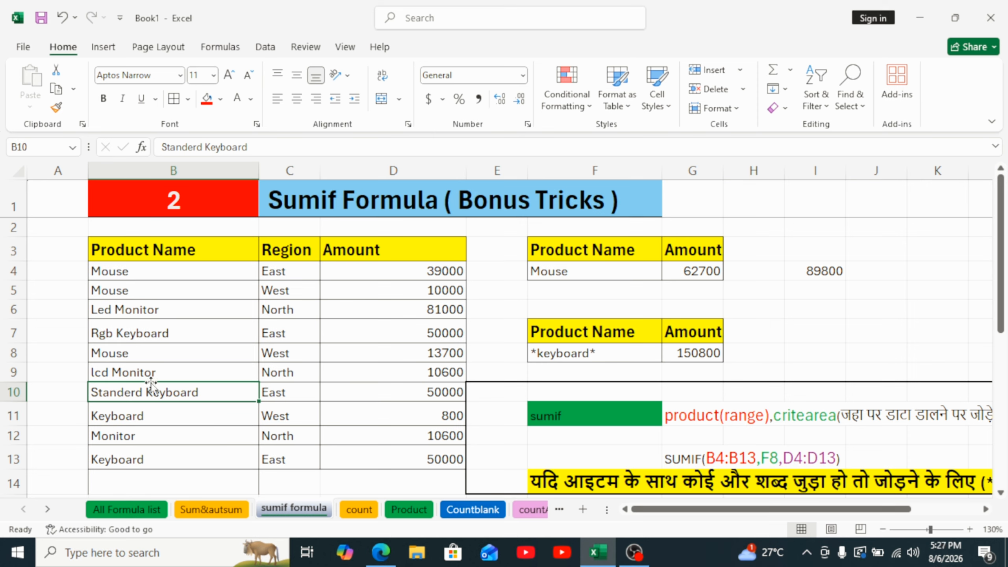
left_click(126, 330)
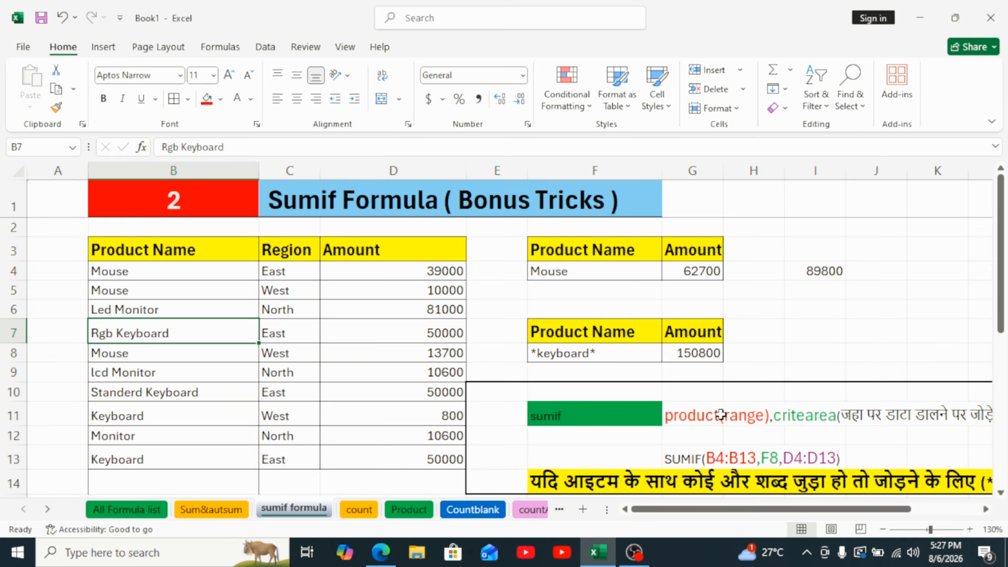
Step: Clear the second Rgb Keyboard amount in D23 of the lower product table and undo the deletion
scroll(721, 414, "down", 5)
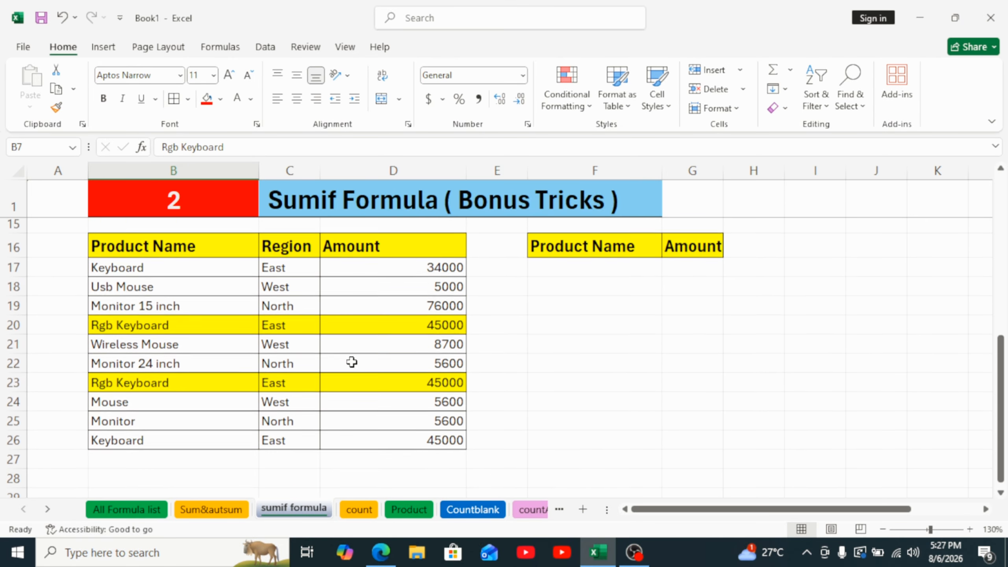
left_click(399, 317)
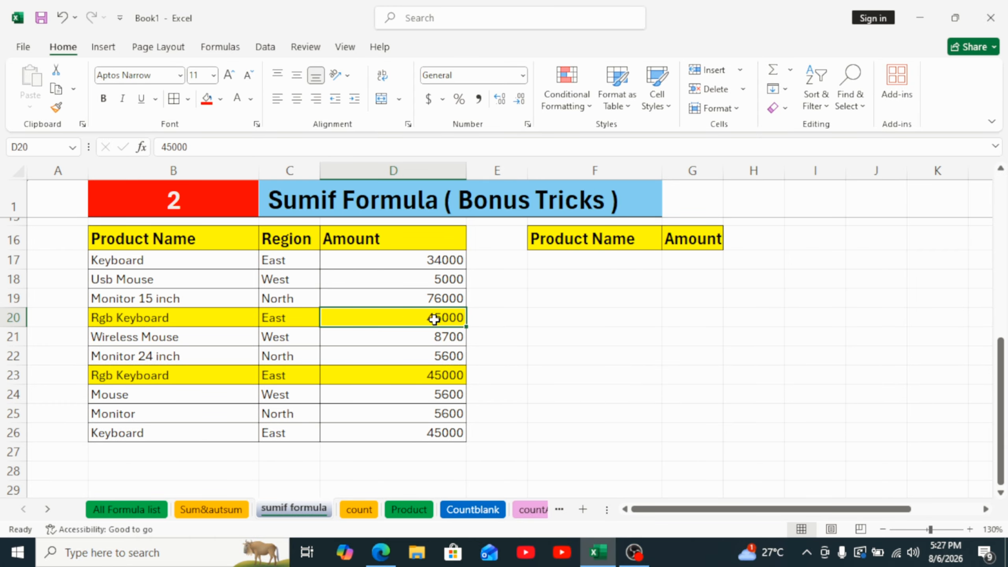
left_click_drag(434, 260, 431, 430)
left_click(453, 374)
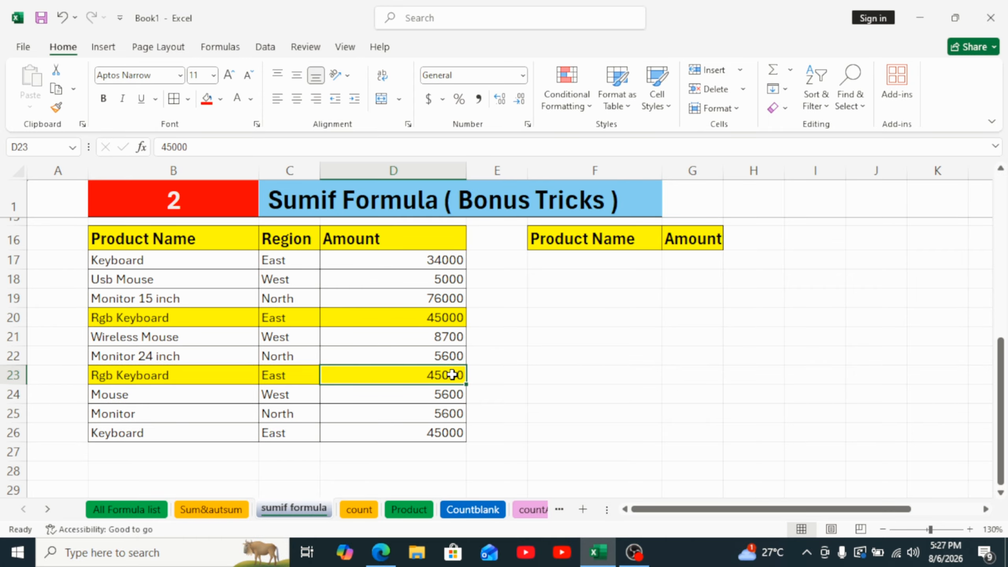
key("Delete")
left_click(442, 316)
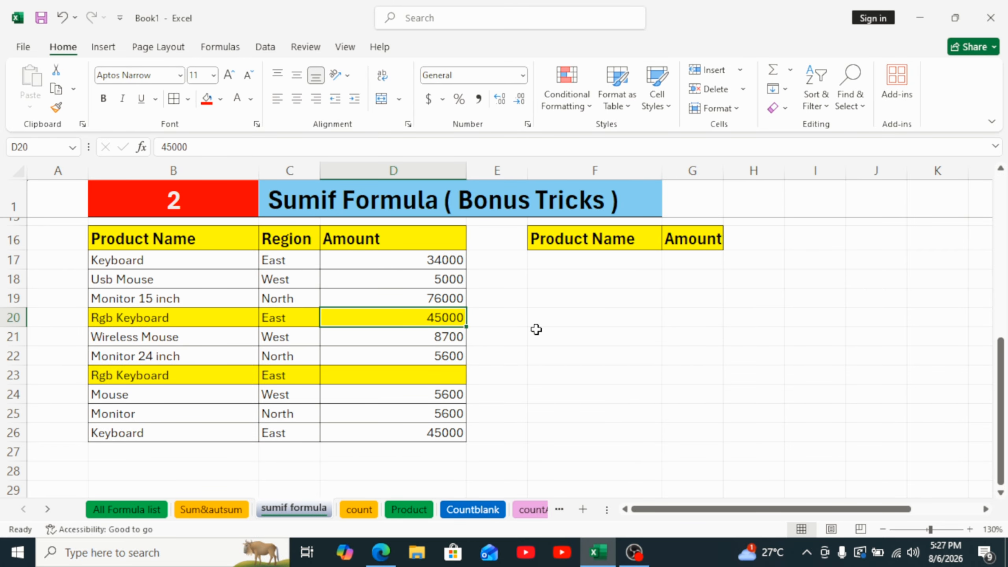
key("ctrl+z")
scroll(481, 331, "up", 3)
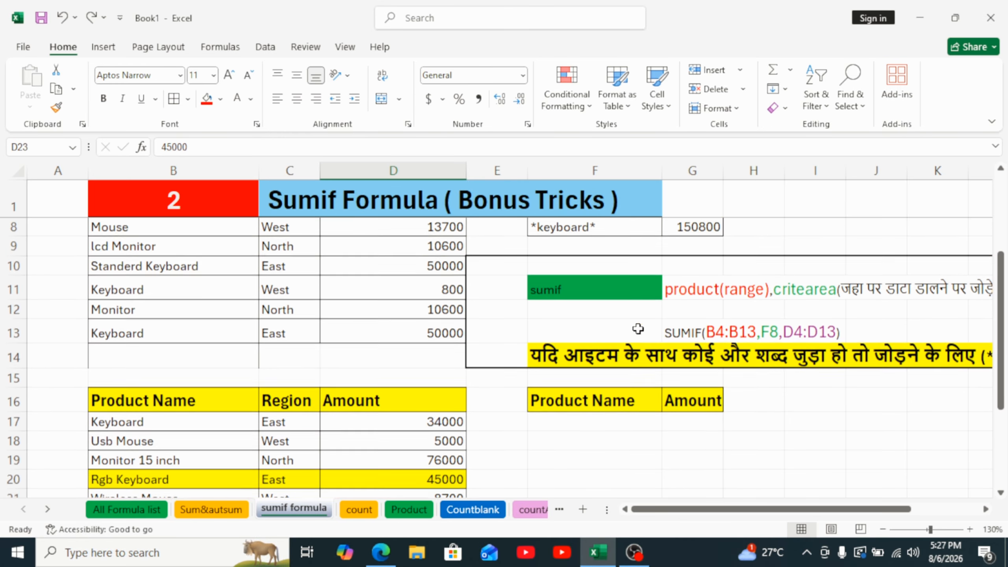
Step: Switch to the count worksheet and select its Count title in B1
scroll(497, 270, "up", 2)
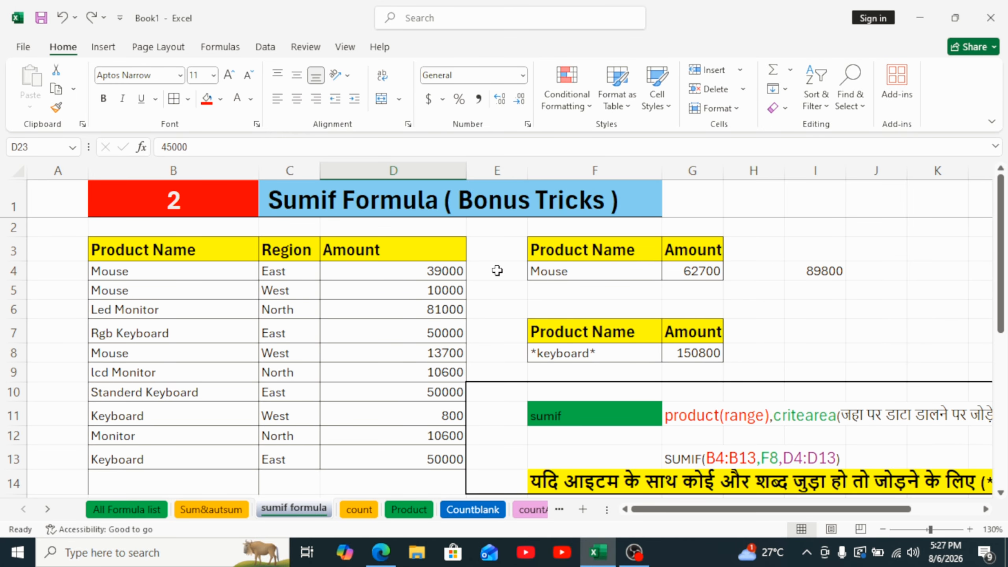
left_click(589, 273)
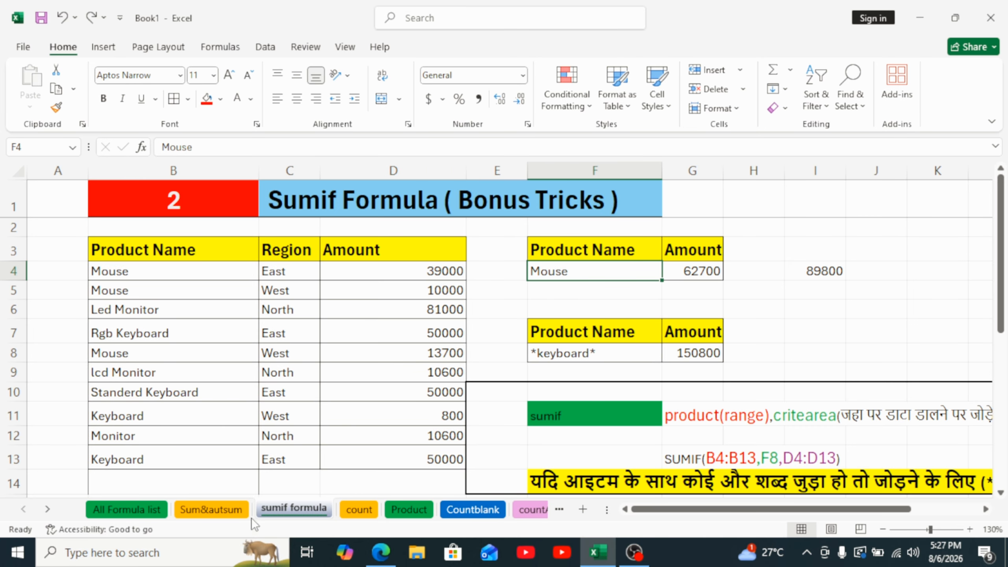
left_click(367, 514)
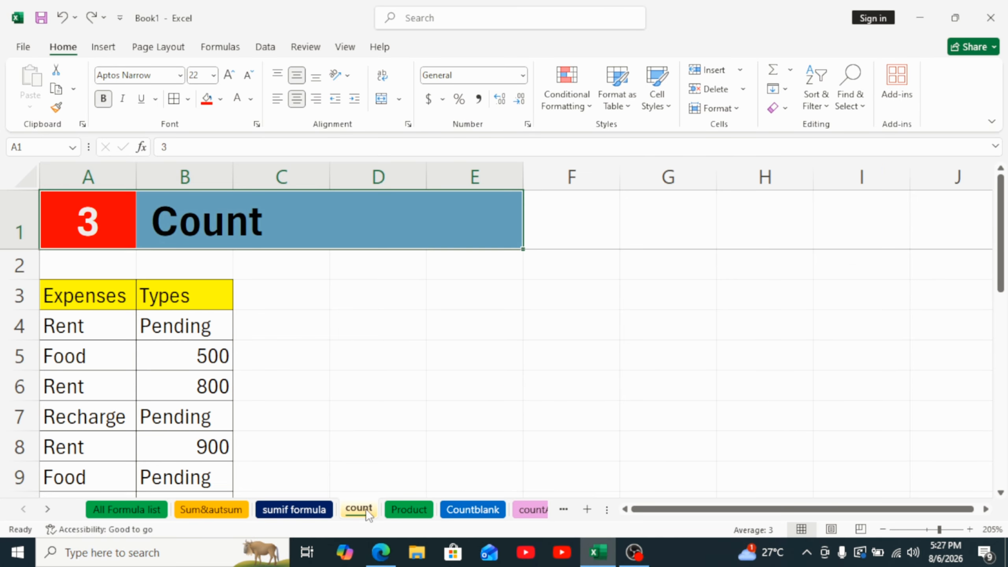
left_click(235, 228)
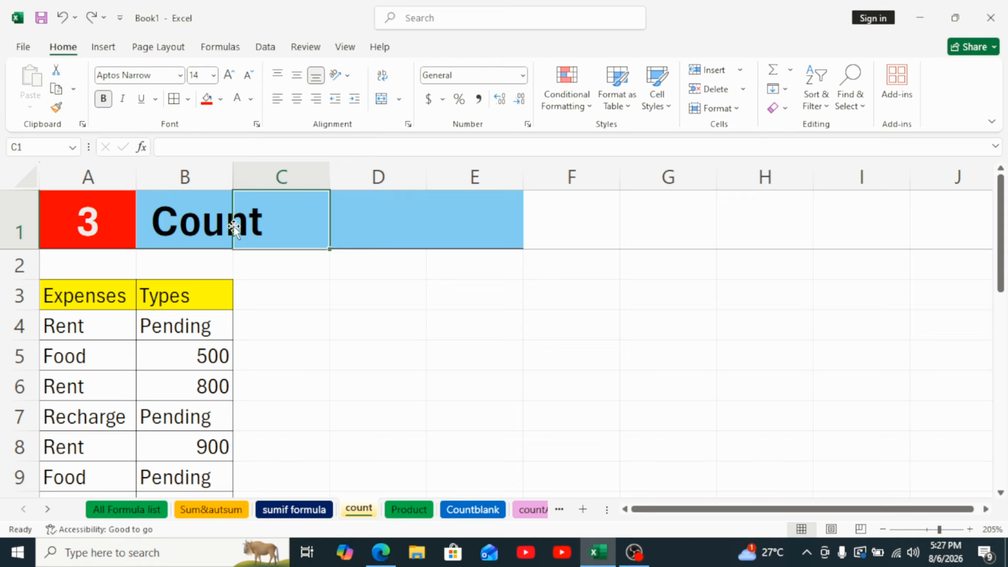
left_click(221, 231)
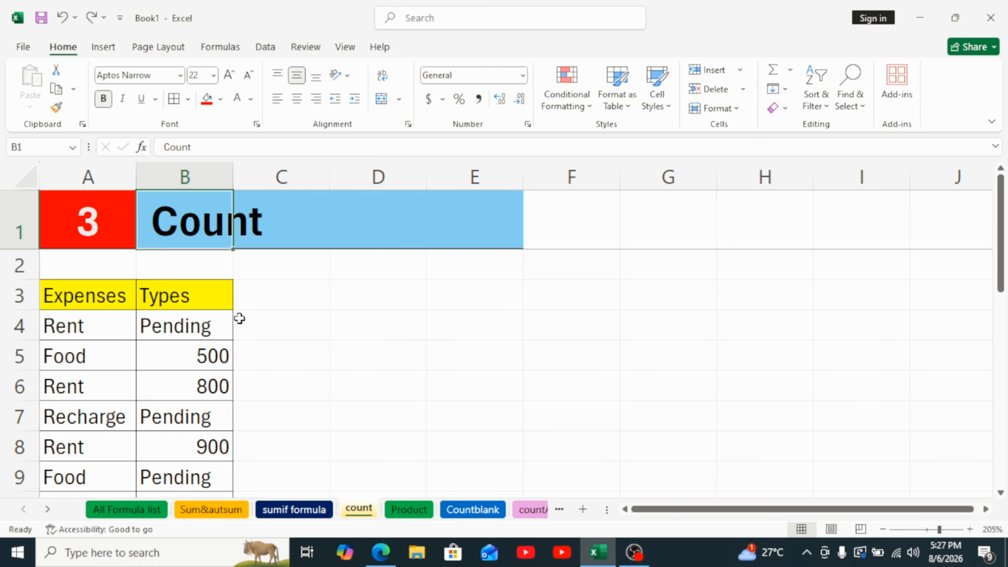
Step: Look over the Expenses and Types table on the count sheet from its headers to row 11
scroll(227, 330, "down", 1)
scroll(227, 331, "up", 2)
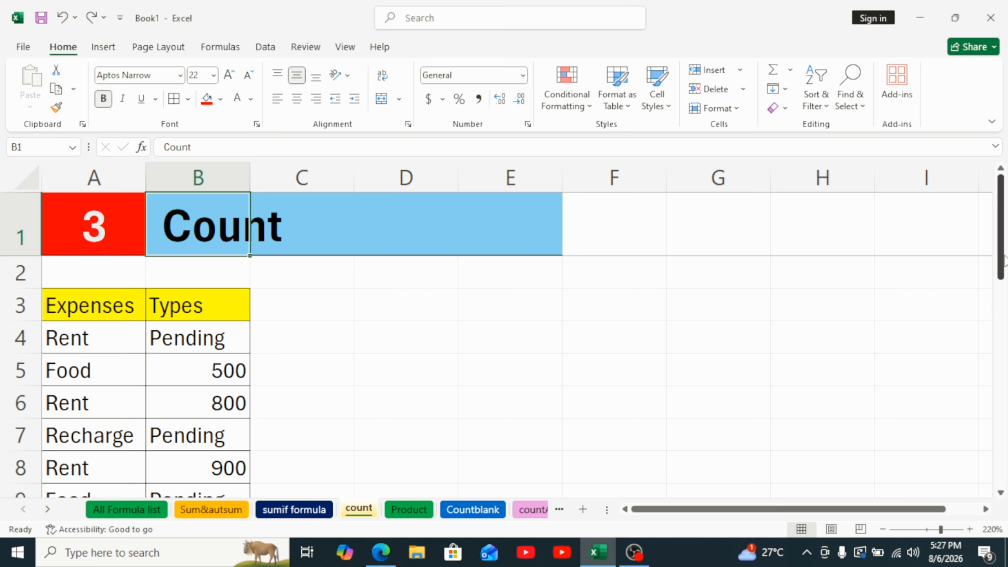
scroll(1004, 254, "down", 1)
scroll(291, 329, "down", 2)
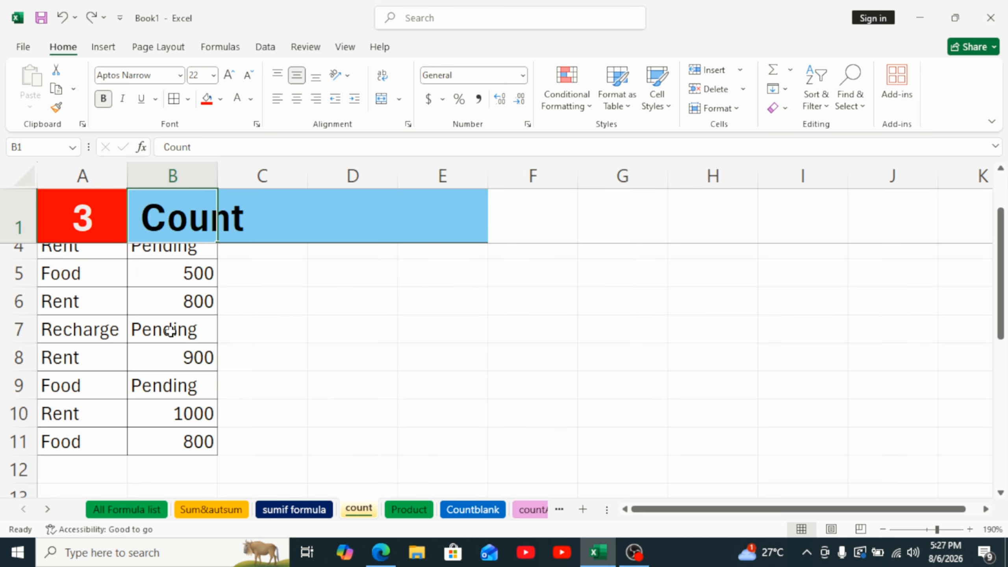
scroll(171, 331, "up", 1)
scroll(171, 330, "down", 1)
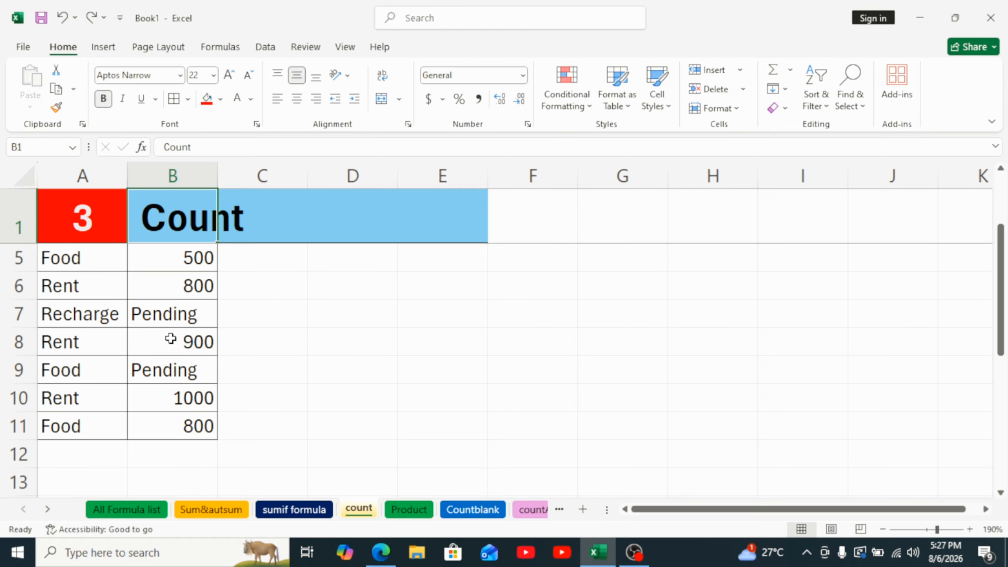
left_click(380, 319)
scroll(174, 309, "up", 1)
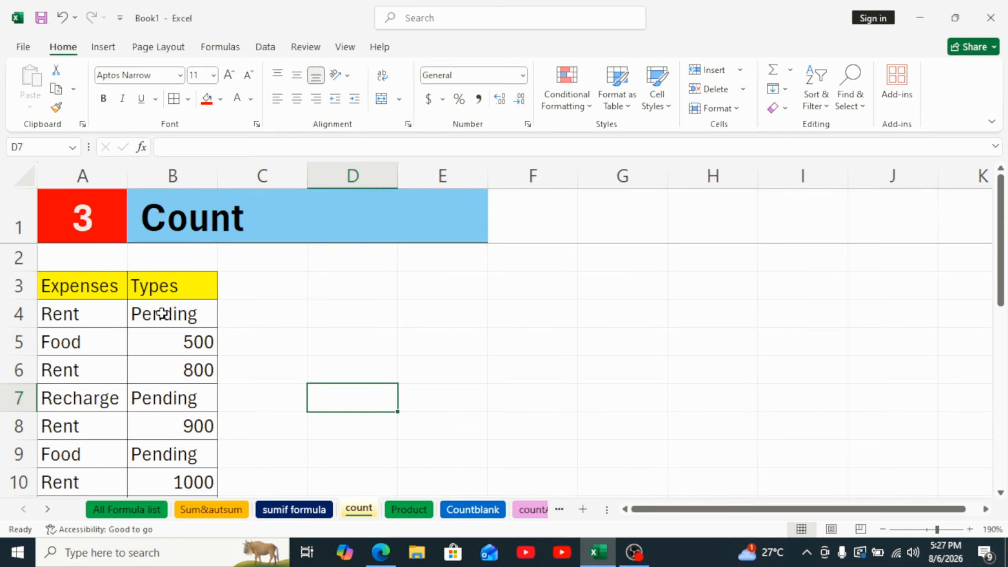
Step: Examine which entries in the Types column are numbers and which are the text Pending
left_click(180, 341)
left_click(178, 372)
left_click(172, 416)
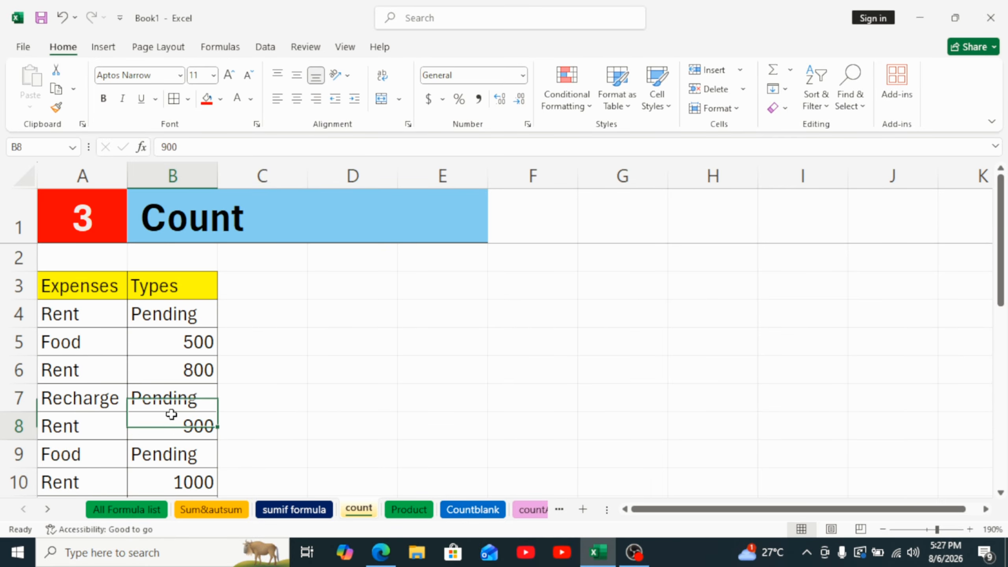
left_click(175, 349)
left_click(194, 372)
scroll(202, 339, "down", 1)
scroll(175, 320, "down", 1, "ctrl")
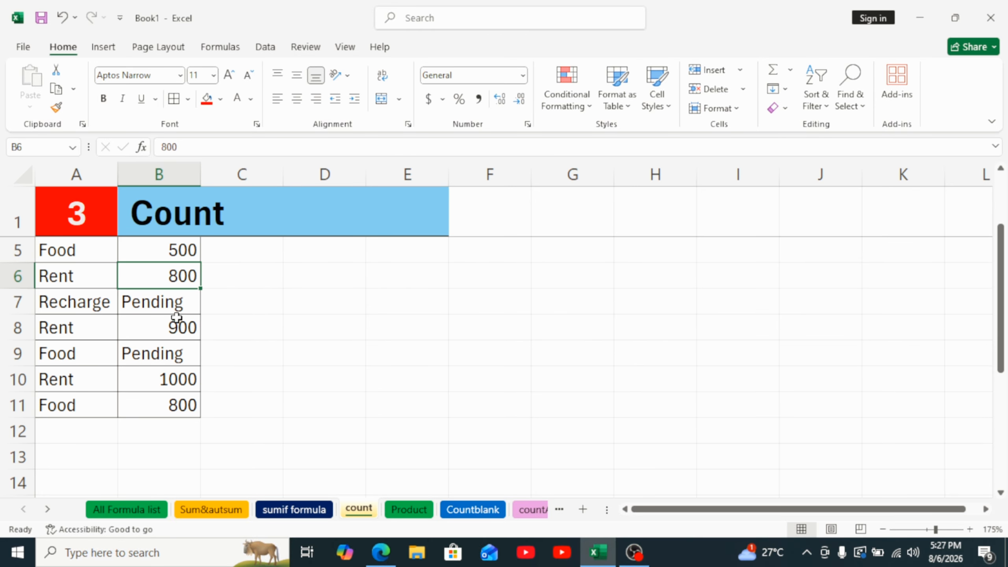
scroll(167, 308, "up", 1)
scroll(163, 297, "up", 1)
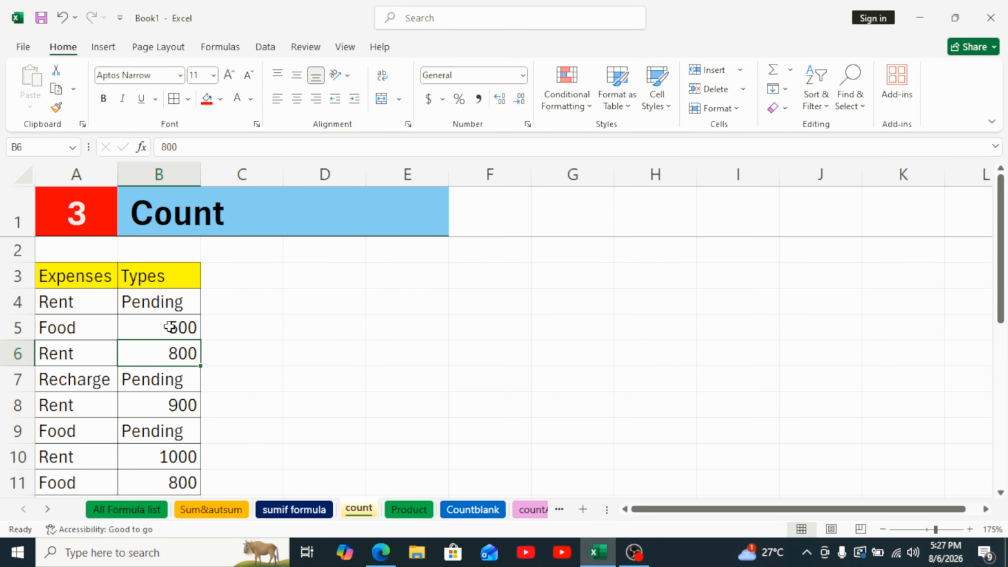
Step: Enter a COUNT formula in D3 over the Types entries B4:B11
left_click(258, 285)
left_click(338, 283)
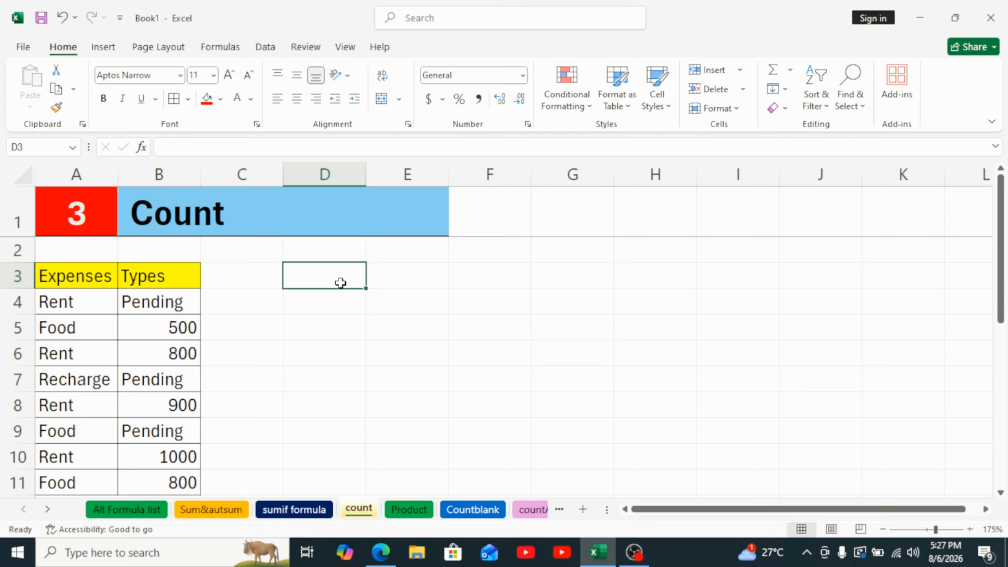
type("=countr")
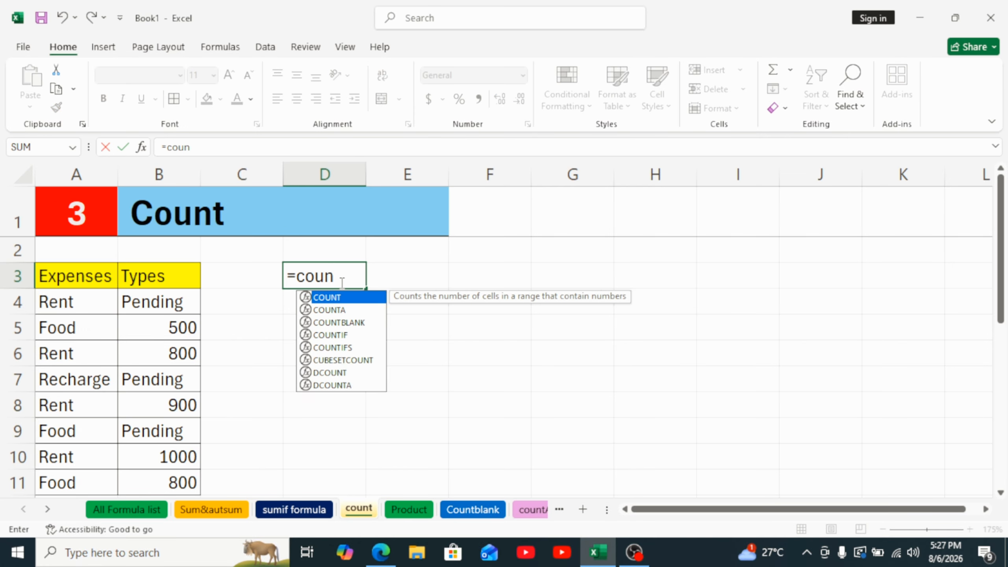
key("BackSpace")
key("BackSpace")
key("Tab")
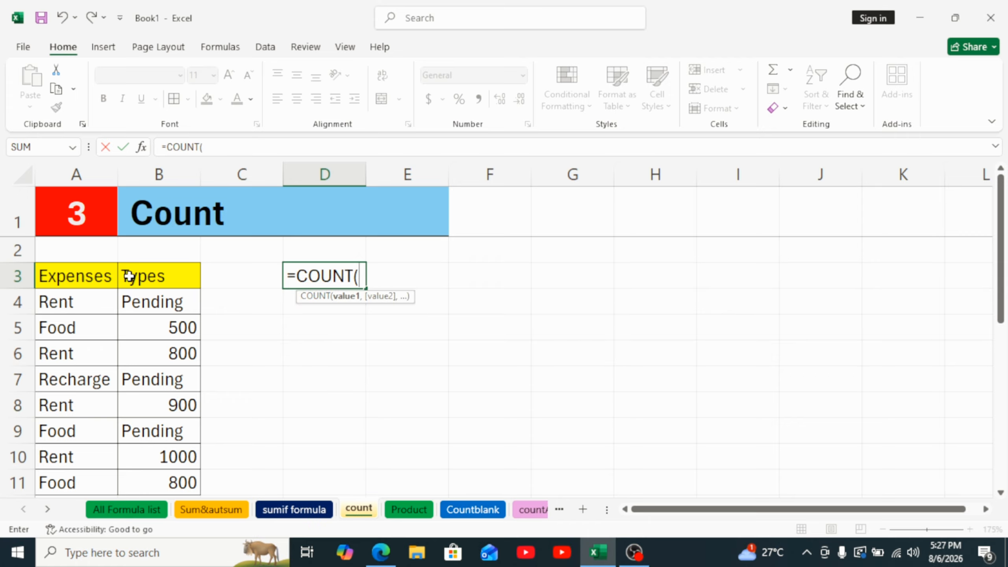
left_click_drag(124, 294, 159, 399)
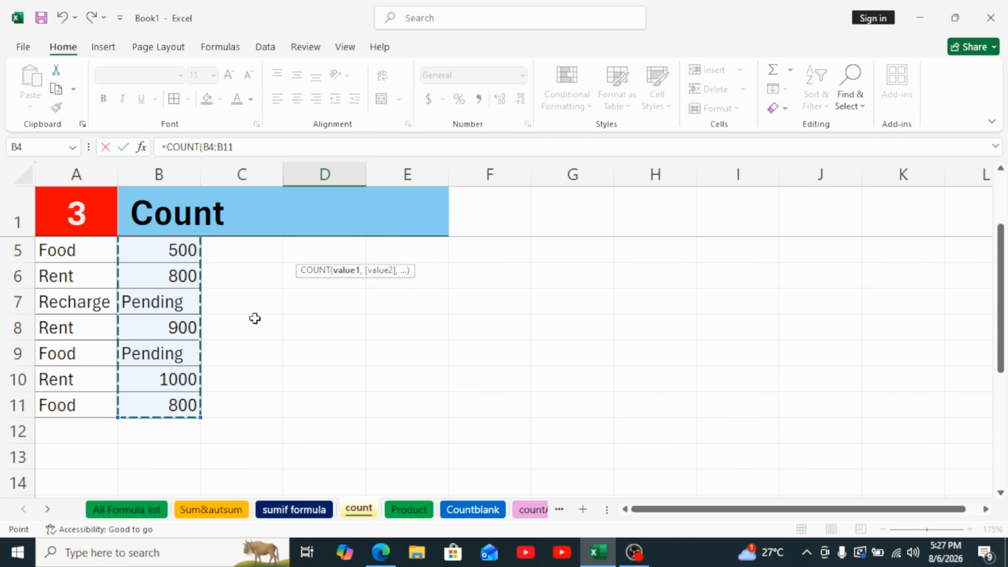
scroll(254, 318, "up", 1)
key("Return")
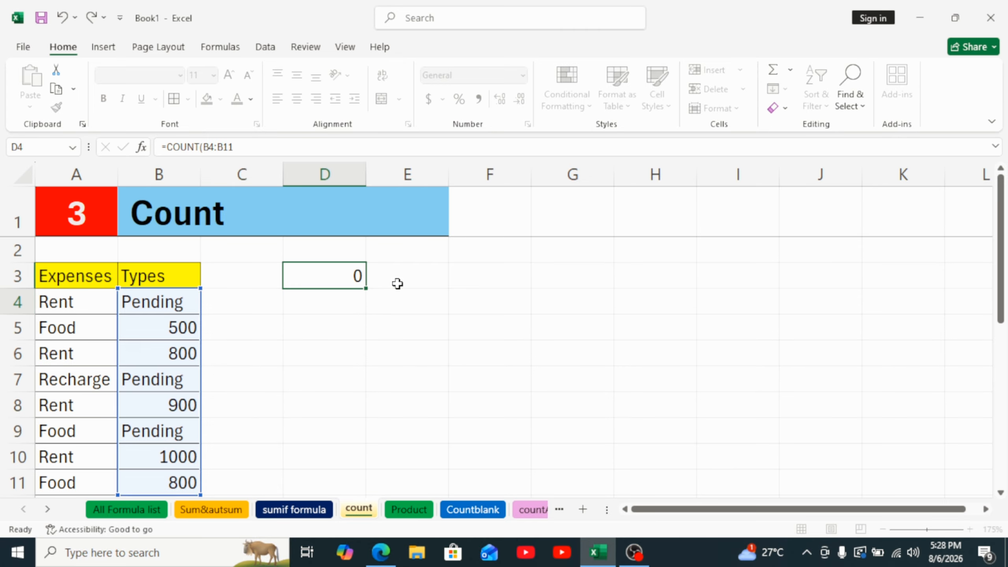
Step: Review the COUNT formula in D3 and tally the numeric entries in B5, B6, B8, B10 and B11 against it
scroll(337, 301, "down", 1)
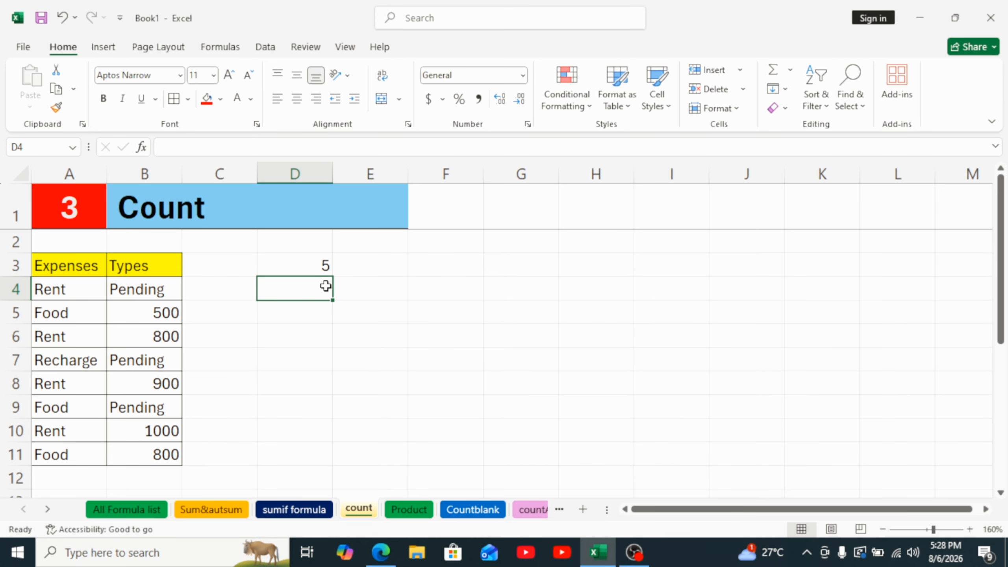
left_click(325, 264)
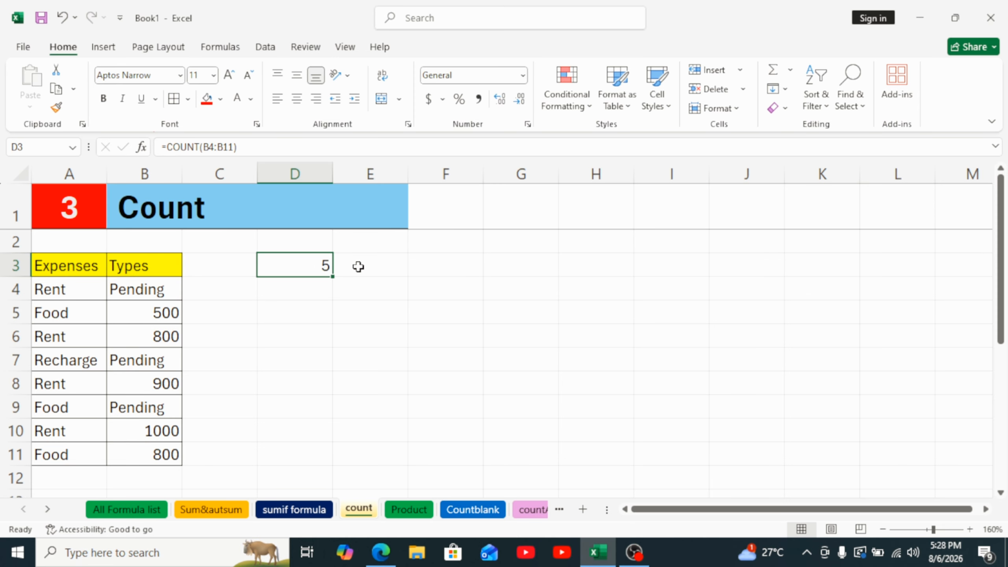
left_click(161, 312)
left_click(160, 335)
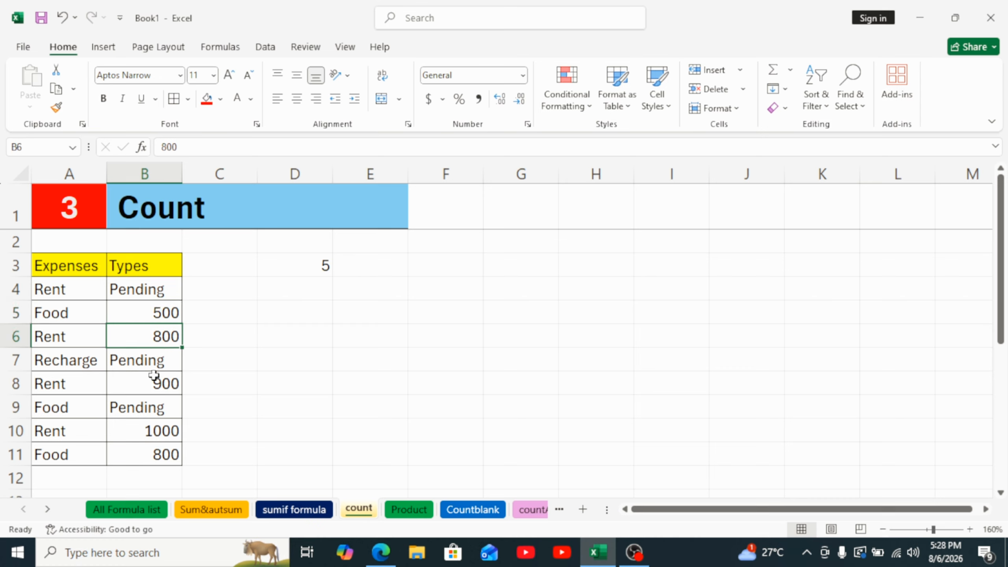
left_click(151, 388)
left_click(144, 433)
left_click(146, 457)
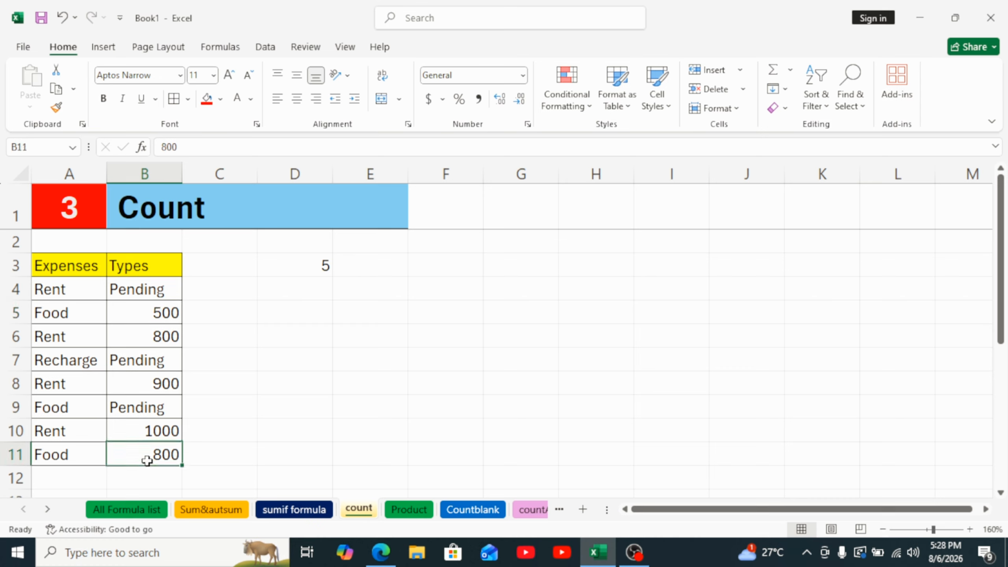
Step: Recount the numeric Types entries from B5 to B11 and compare them with the result in D3
left_click(170, 313)
left_click(165, 336)
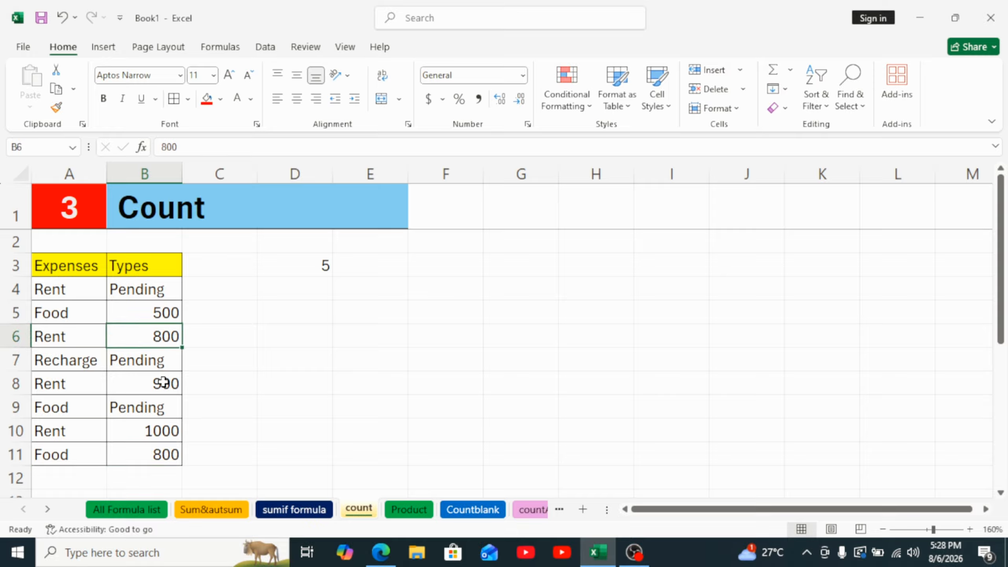
left_click(164, 382)
left_click(161, 433)
left_click(164, 473)
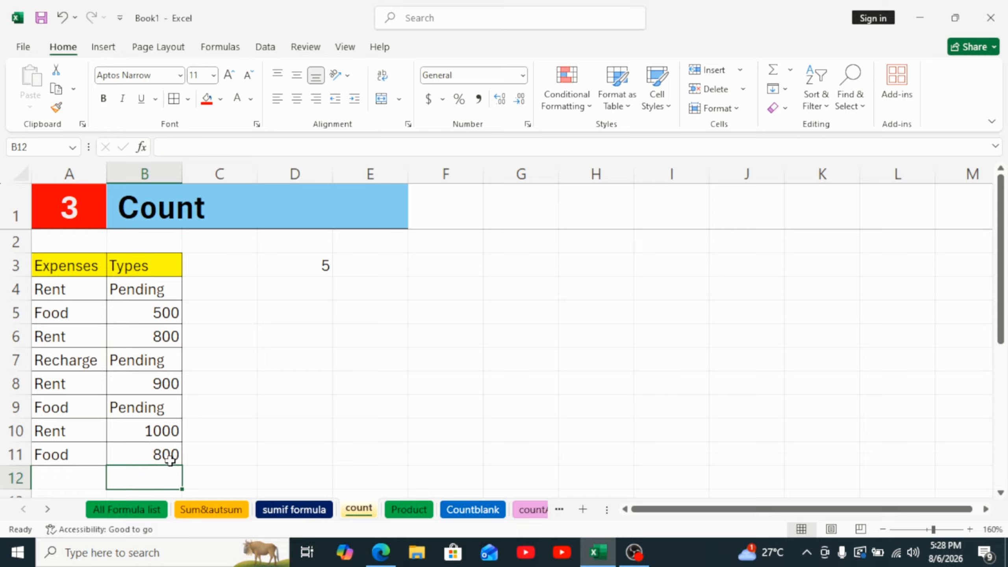
left_click(167, 457)
left_click(286, 271)
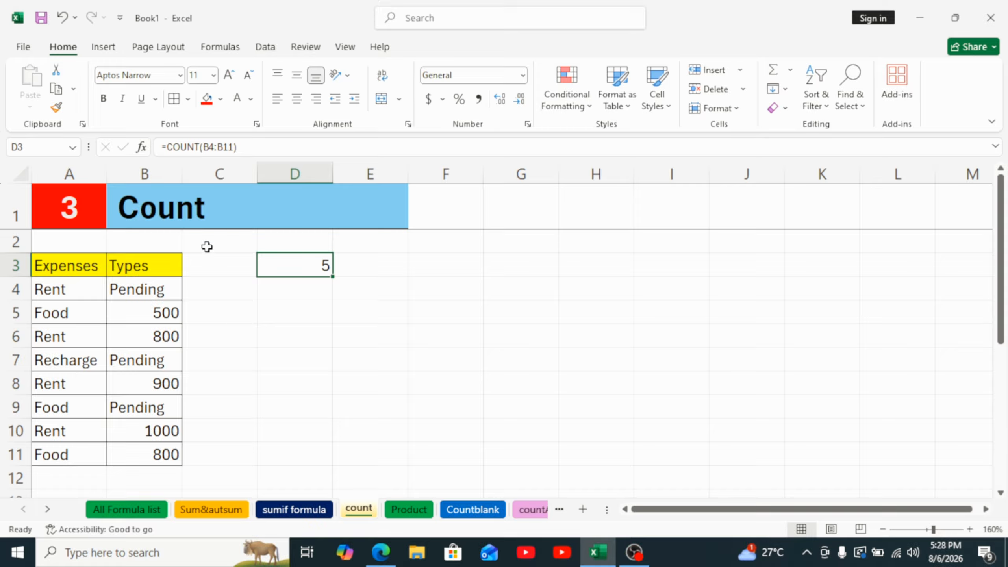
Step: Inspect the counted Types range and distinguish its numeric cells from the Pending text cells
left_click_drag(136, 289, 139, 439)
left_click(279, 360)
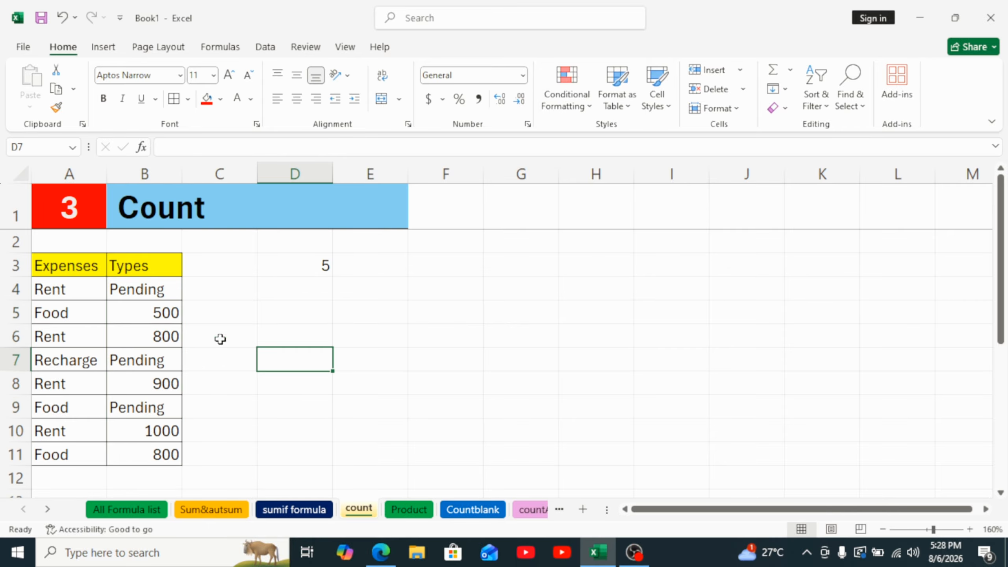
left_click(147, 321)
left_click(148, 338)
left_click(150, 384)
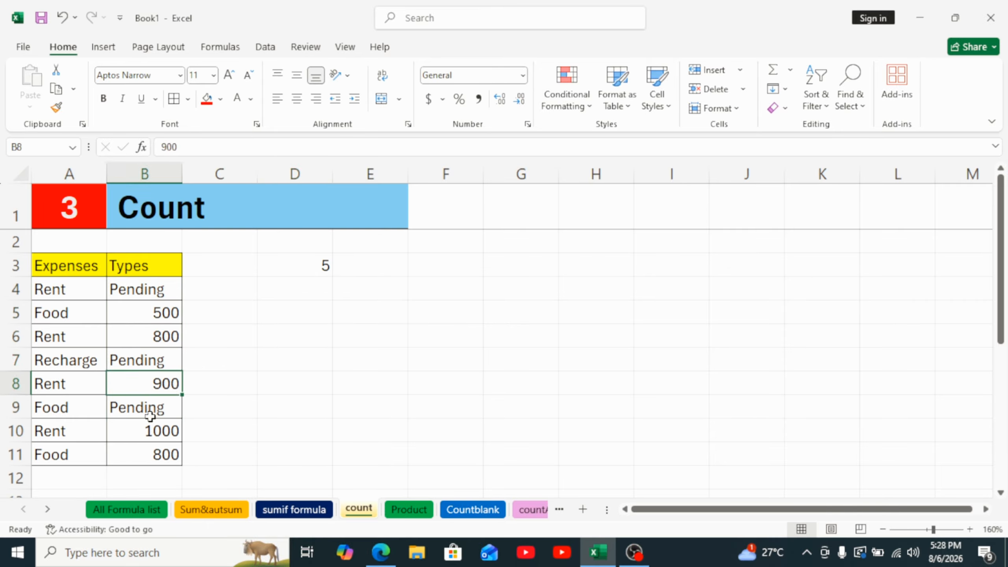
left_click(147, 432)
left_click(156, 454)
left_click(157, 382)
Step: Replace the Pending entry for Rent in B4 with 700
left_click(130, 287)
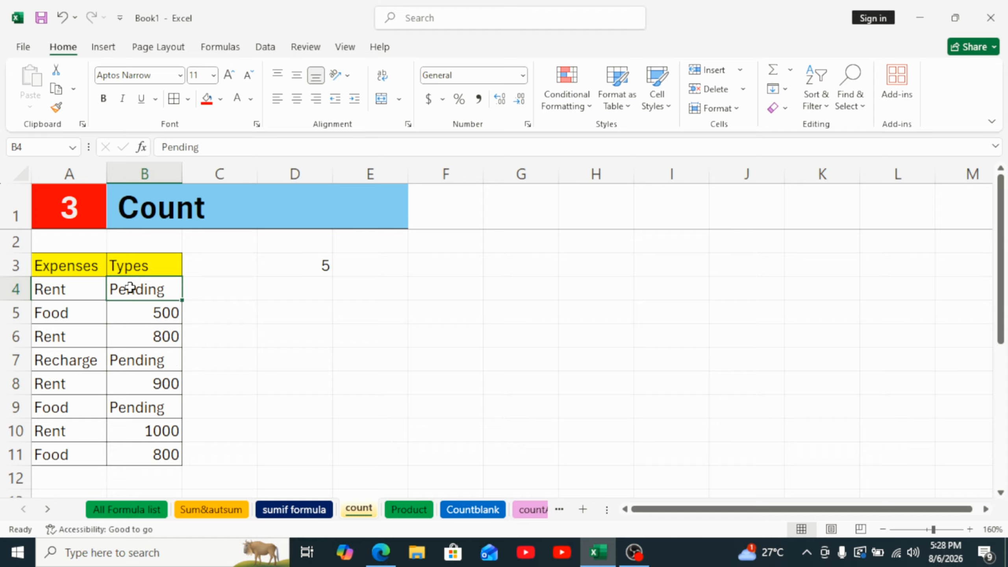
type("700")
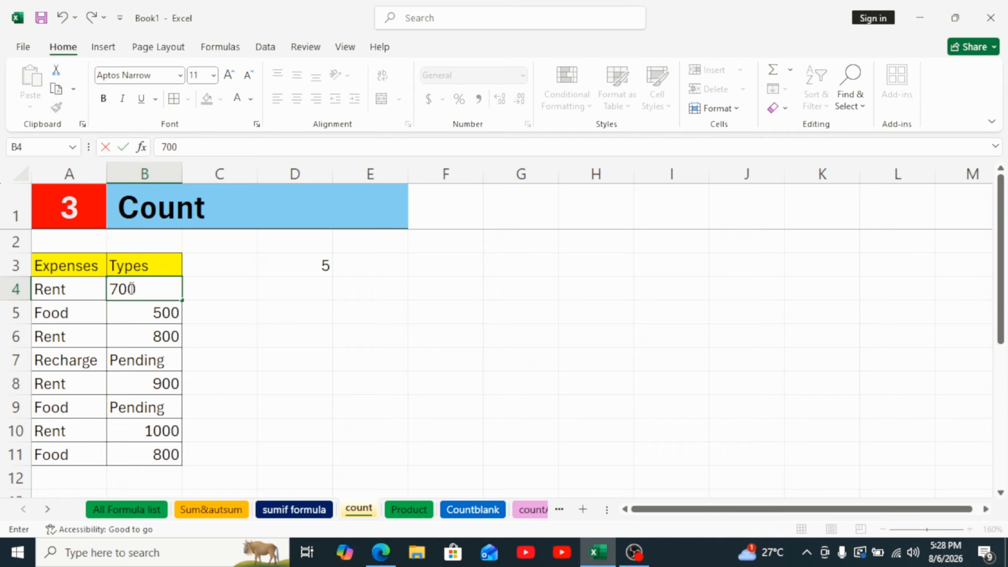
key("Return")
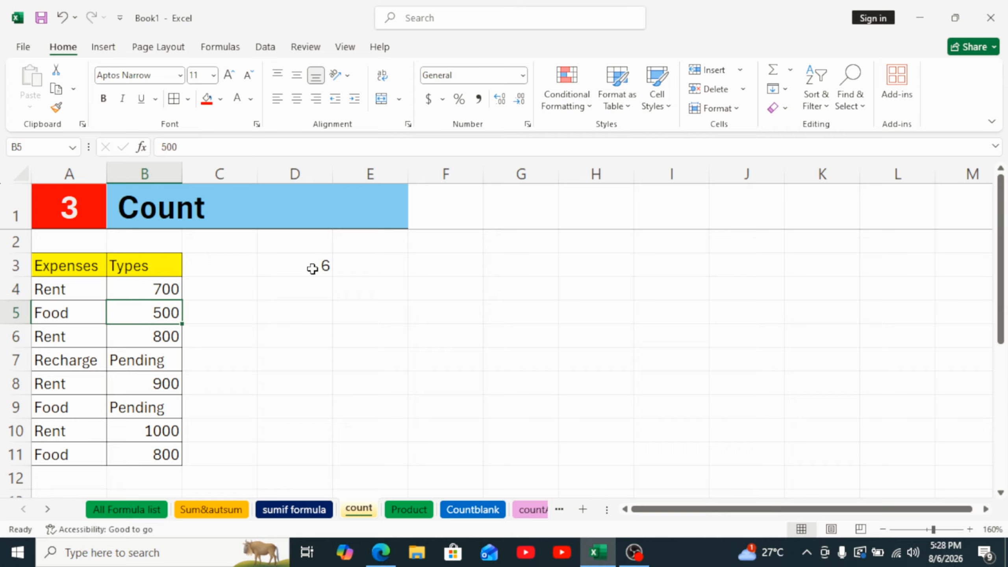
Step: Replace the Rent amount in B8 with the text Pending
left_click(136, 384)
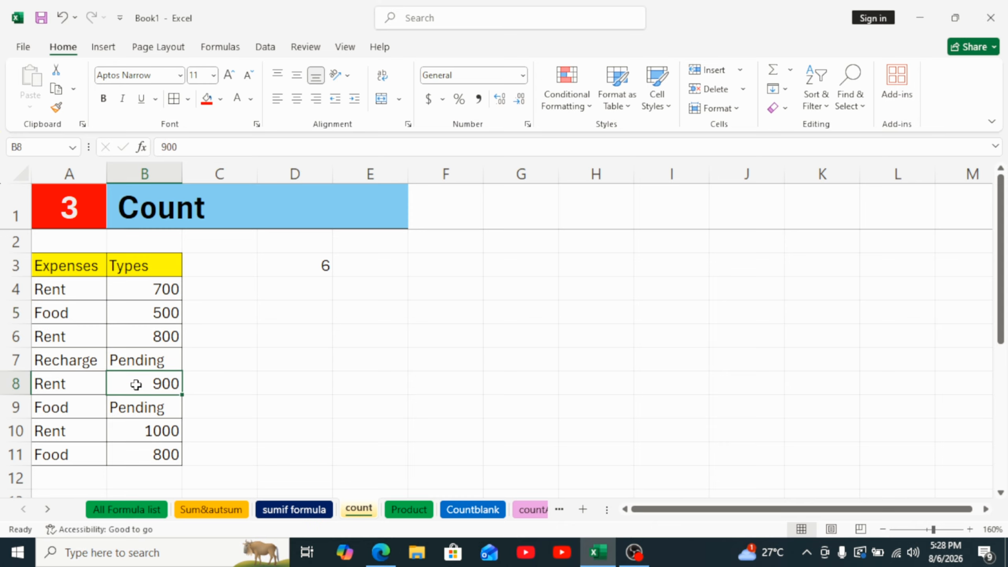
type("pen")
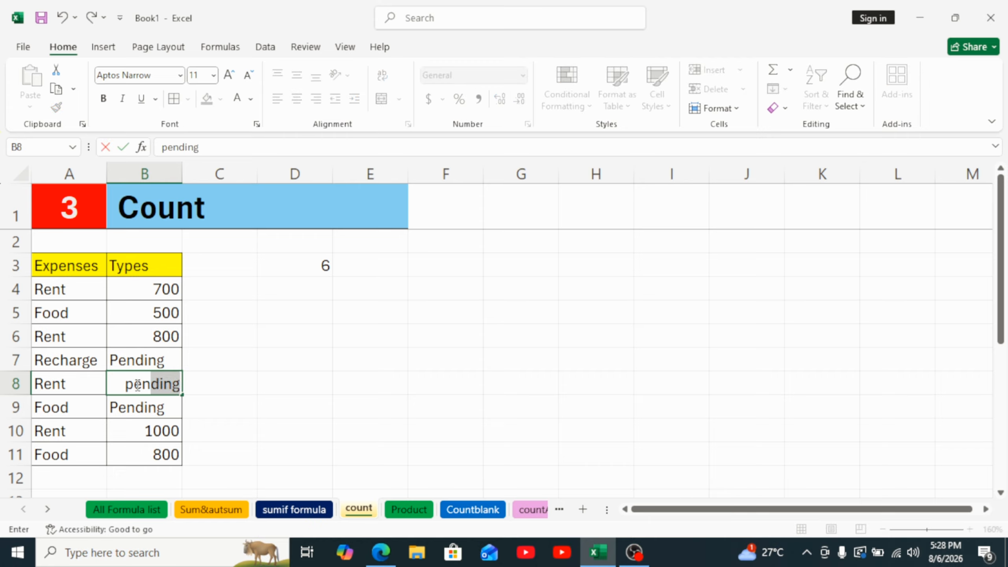
key("Return")
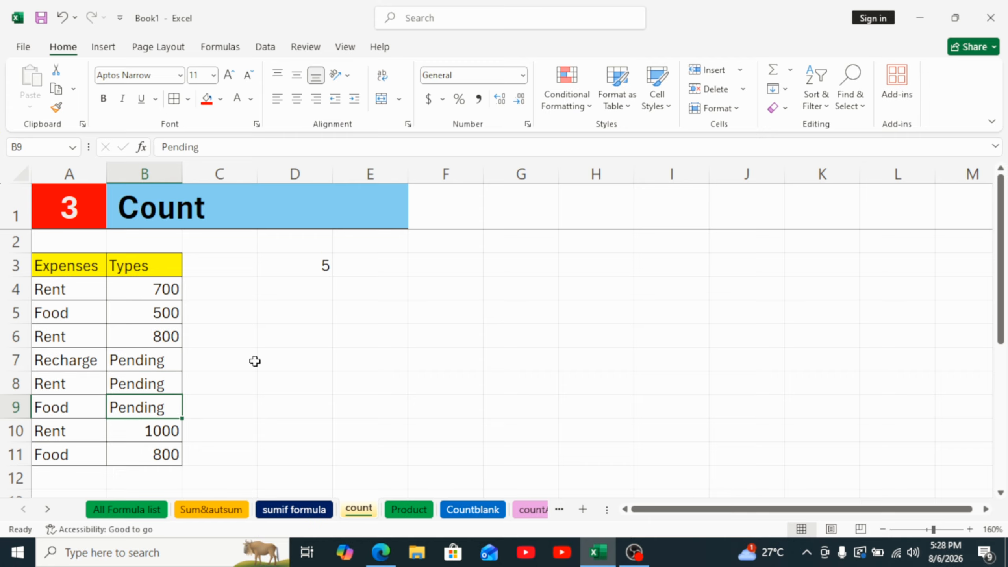
Step: Recount the numeric Types entries in B4:B6 and B10:B11 and compare them with the COUNT result in D3
left_click(293, 264)
left_click(167, 288)
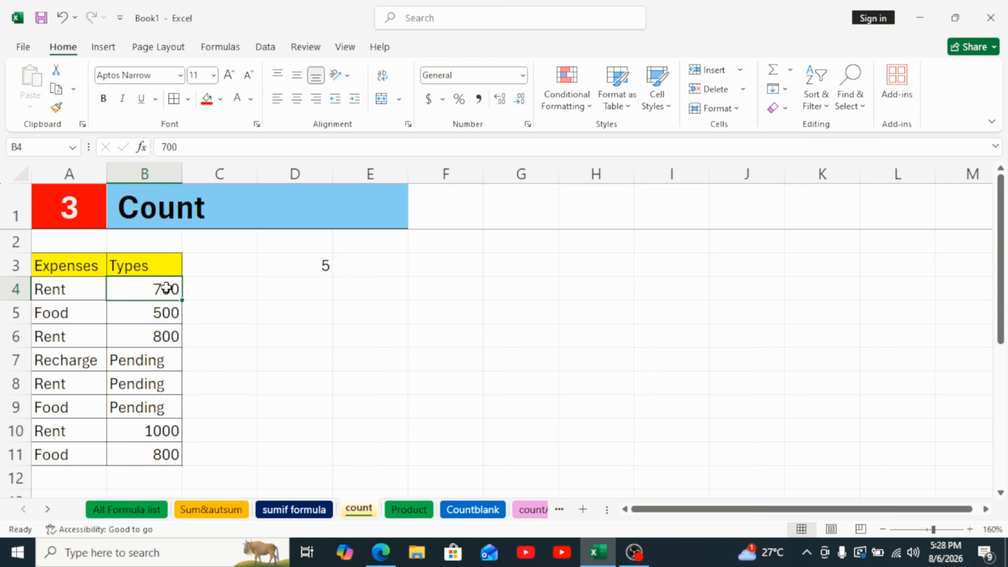
left_click(162, 334)
left_click(164, 314)
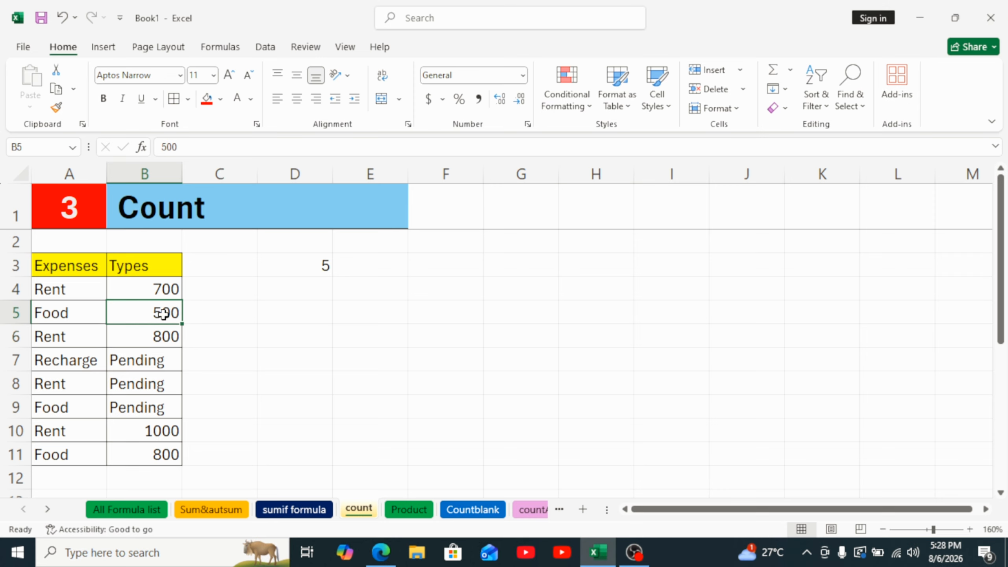
left_click(165, 293)
left_click(165, 315)
left_click(165, 337)
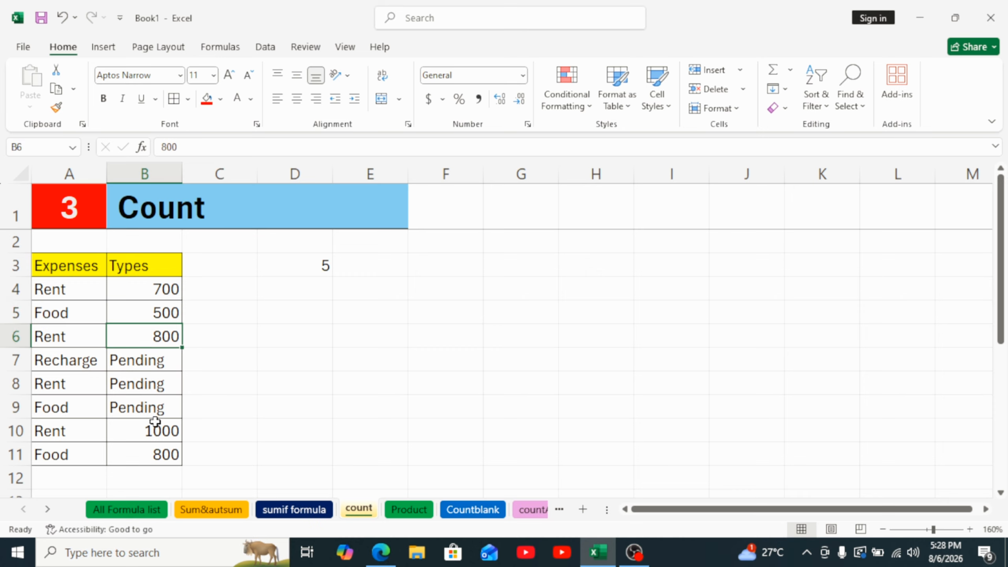
left_click(153, 434)
left_click(153, 453)
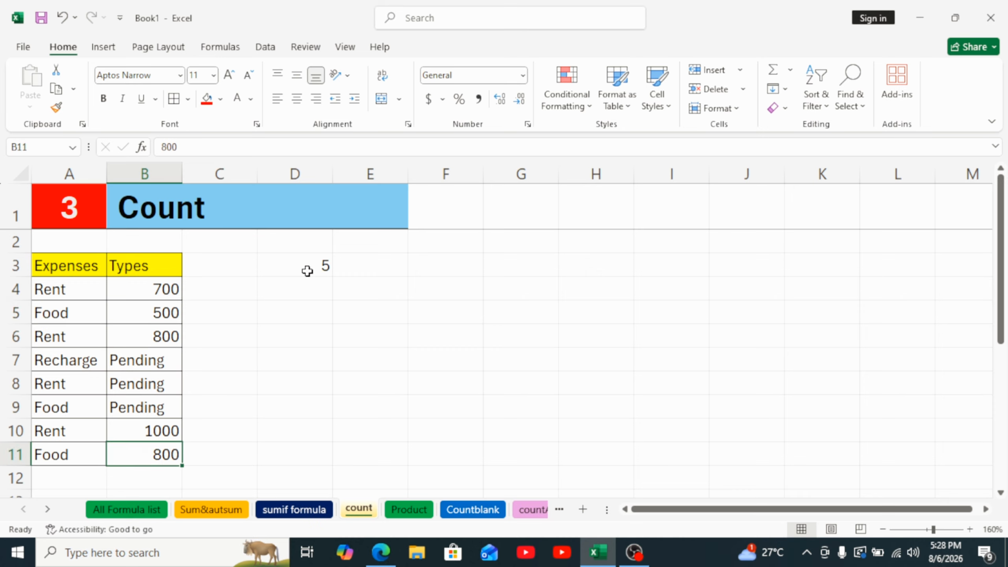
Step: Open the countA sheet and review the marks in its subject table
left_click(531, 510)
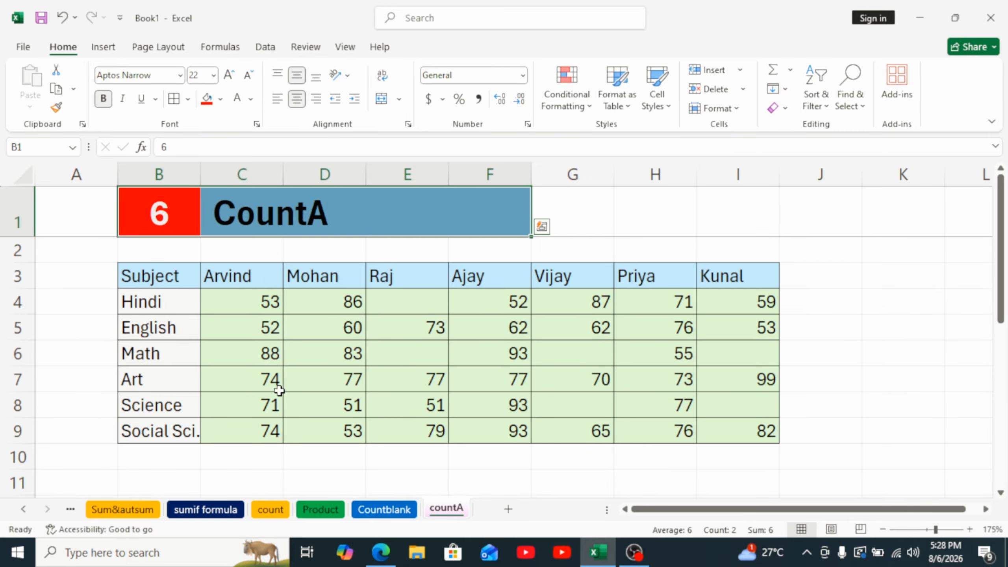
left_click(270, 509)
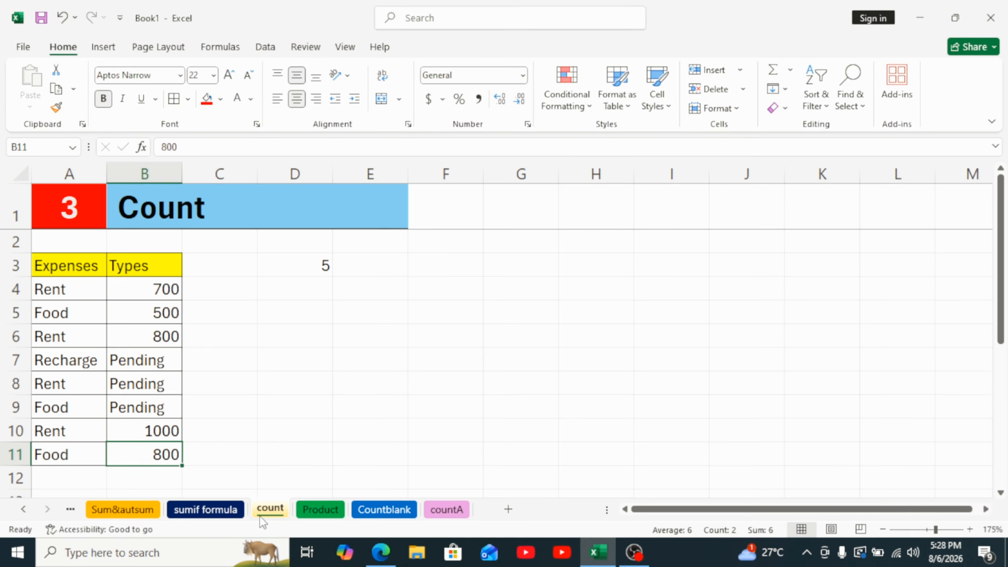
left_click(438, 513)
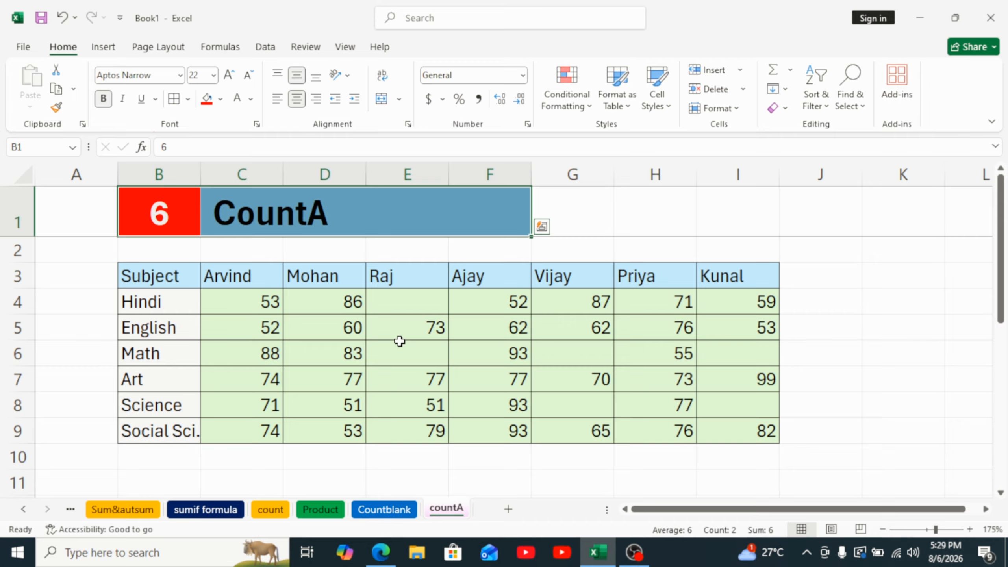
left_click(323, 306)
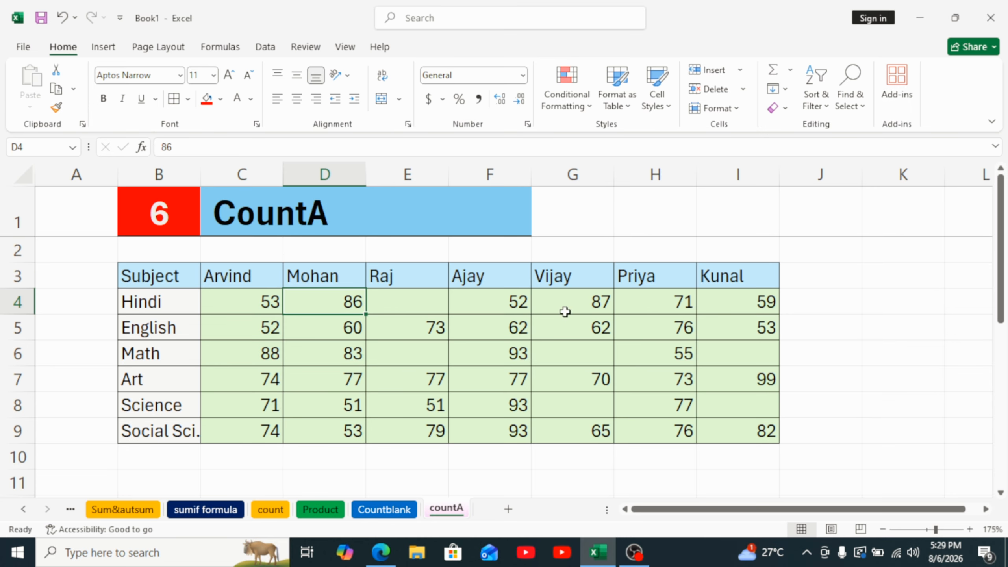
left_click(767, 306)
left_click(767, 330)
left_click(634, 337)
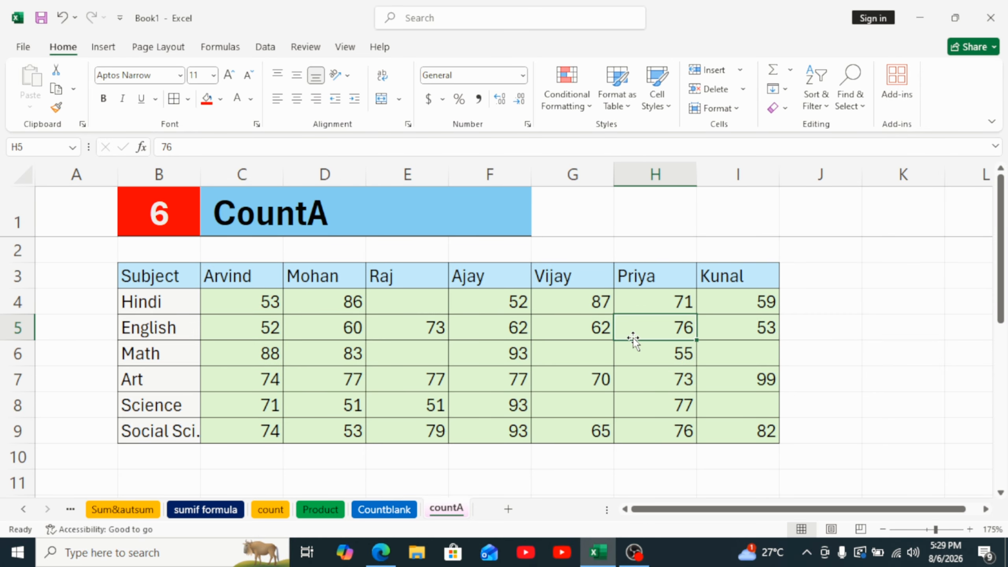
left_click(592, 327)
Step: Fill three blank cells of the marks table with text: A in G6, B in I8 and C in E4
left_click(586, 359)
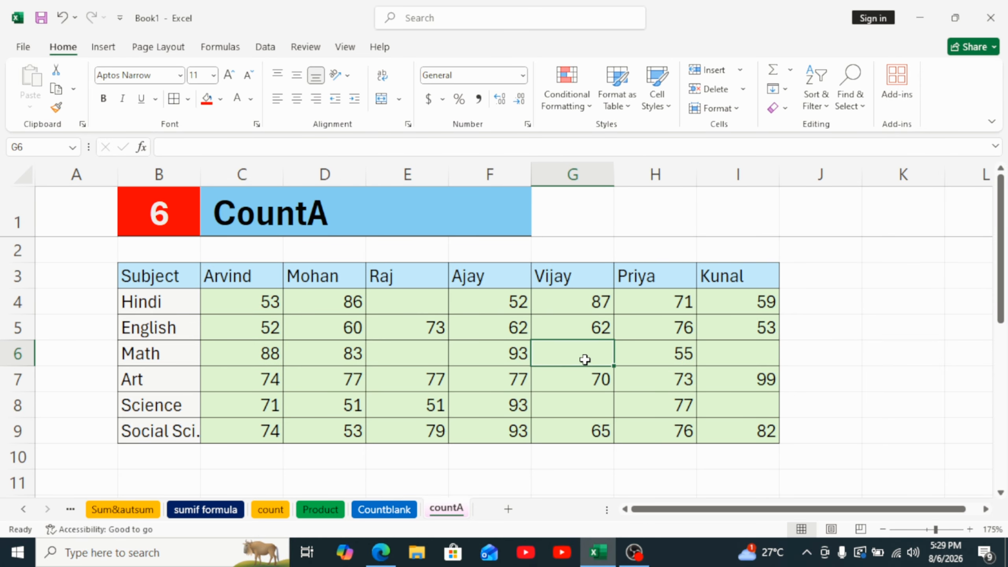
type("A")
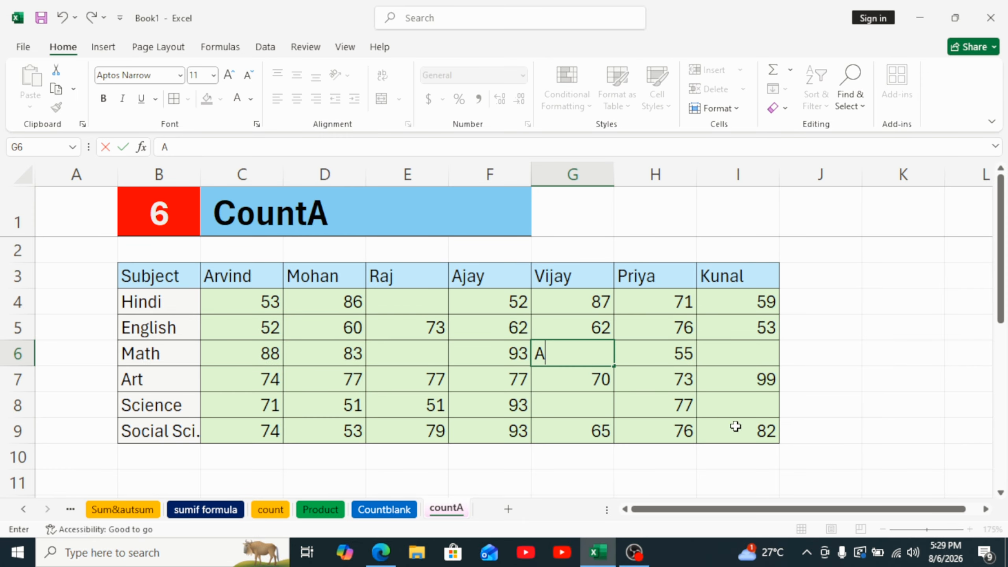
left_click(736, 411)
type("b")
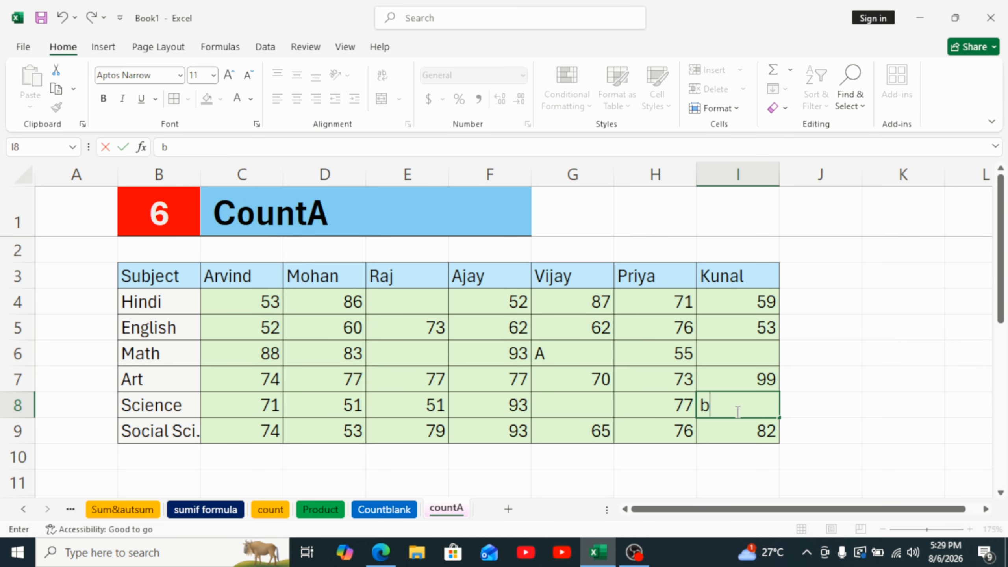
type("B")
left_click(411, 303)
type("C")
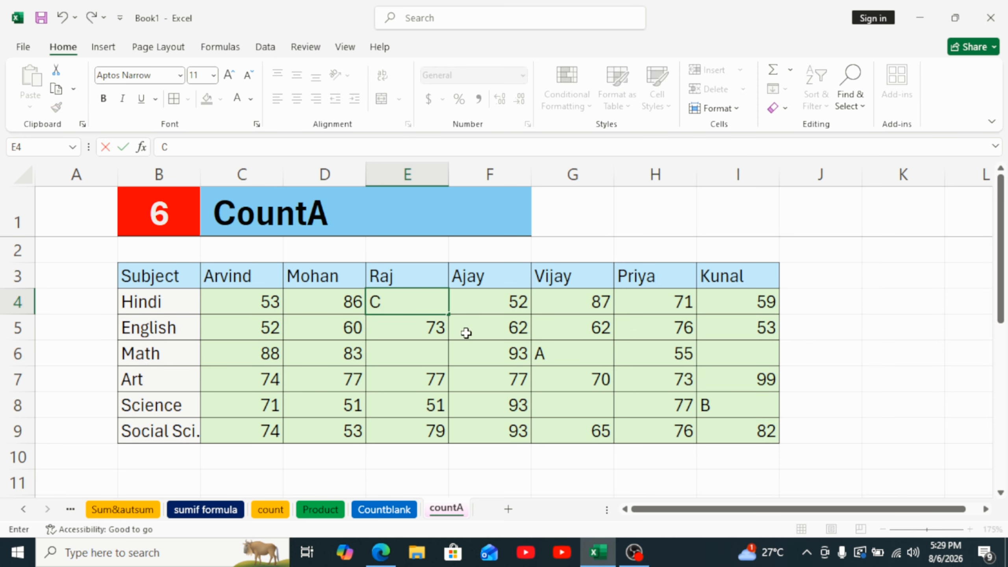
left_click(610, 282)
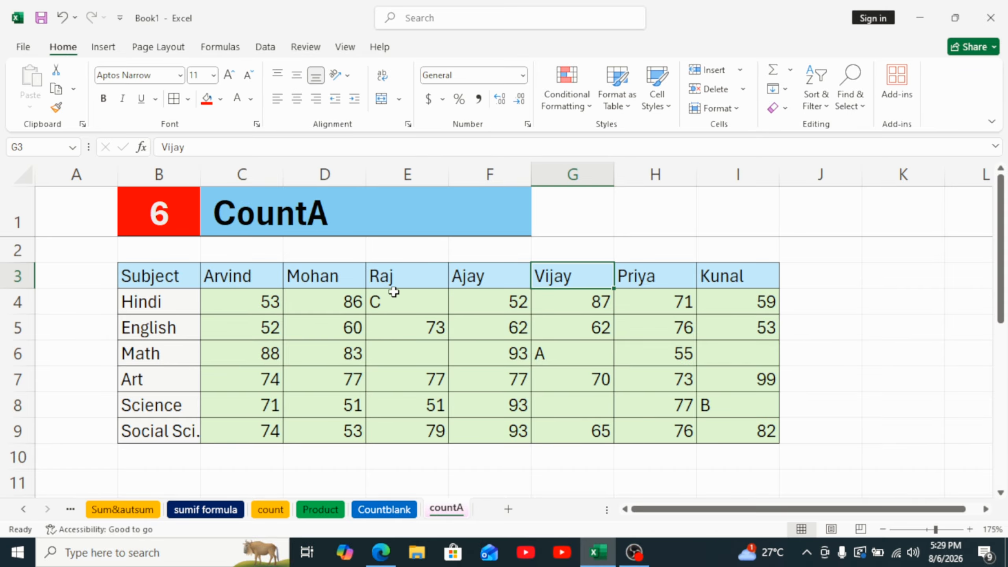
Step: Examine the marks table and distinguish its numeric cells from the text entries in E4 and G6
left_click(384, 303)
left_click(359, 302)
left_click(345, 322)
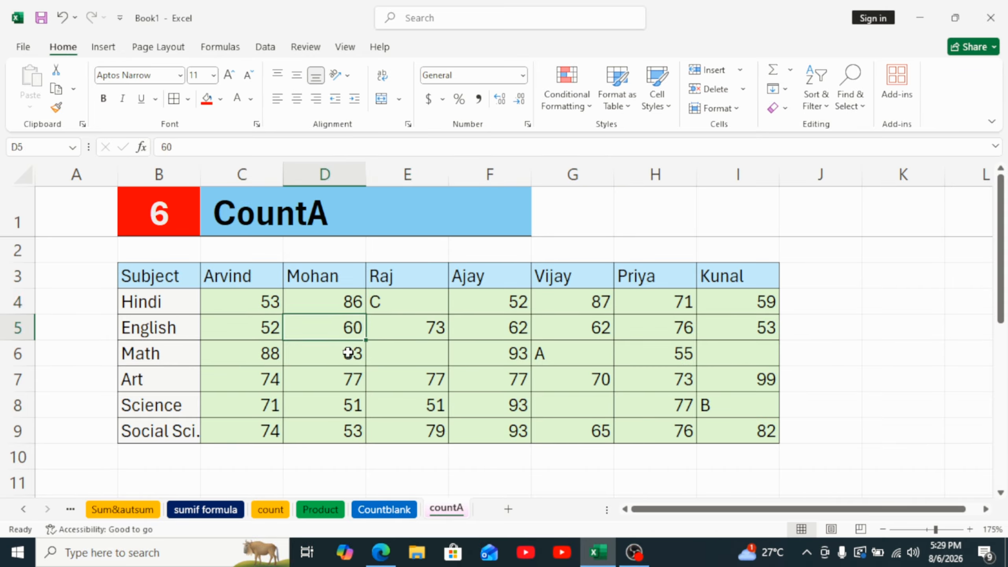
left_click(349, 353)
left_click(352, 385)
left_click(350, 406)
left_click(349, 430)
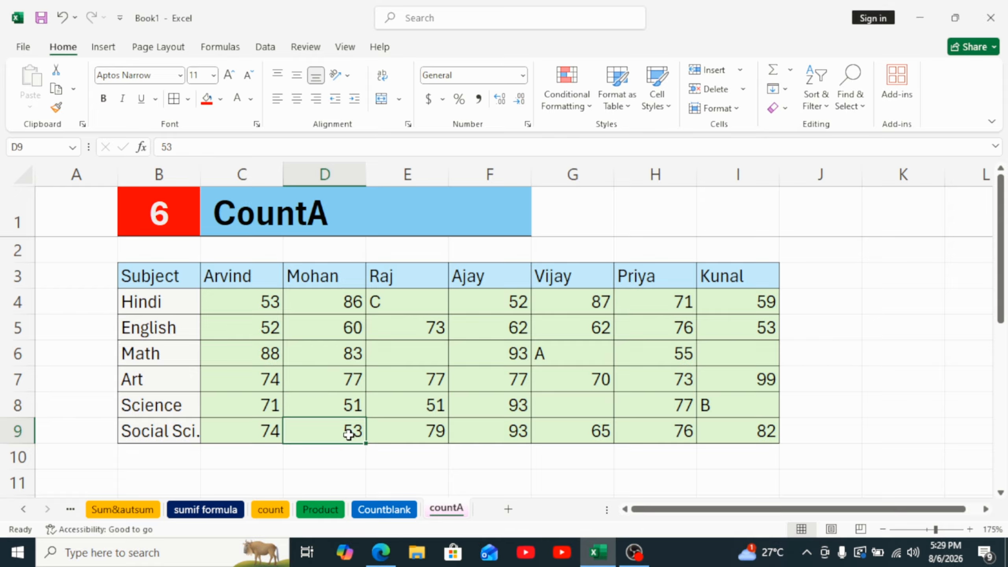
left_click(443, 332)
left_click(502, 309)
left_click(515, 354)
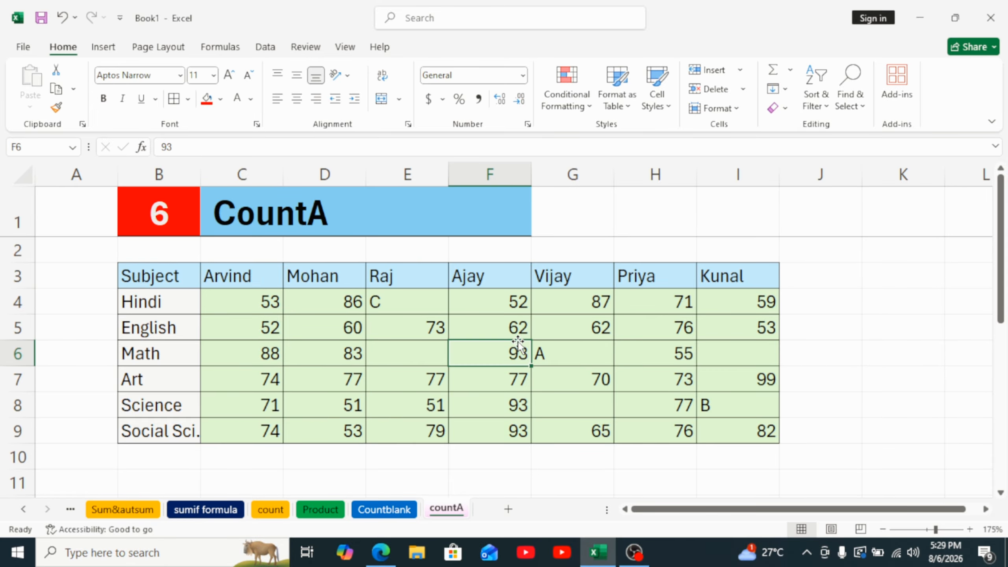
left_click(518, 332)
left_click(564, 352)
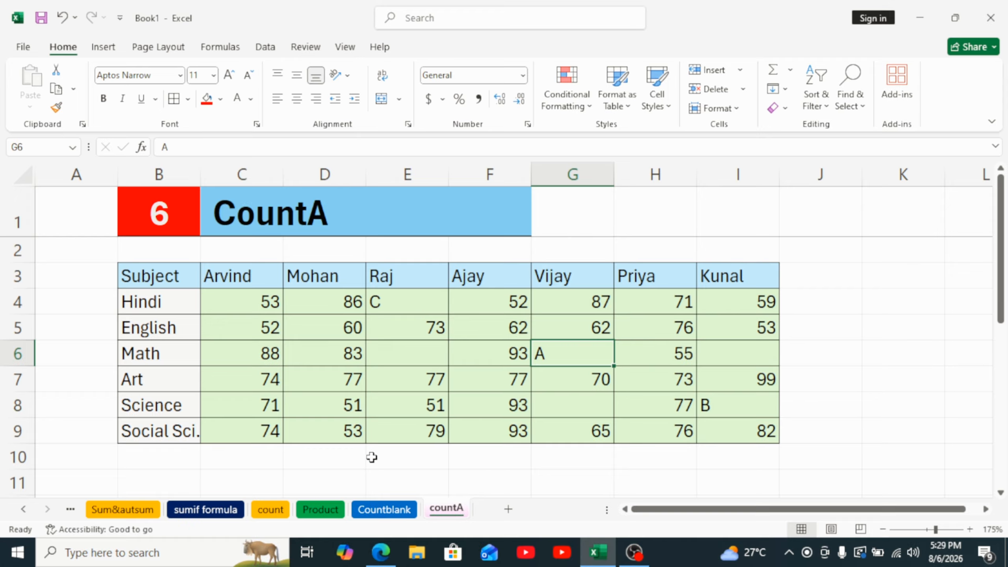
Step: Enter the formula =COUNTA(C4:I9) in J3 to count all non-empty cells of the marks table
left_click(835, 276)
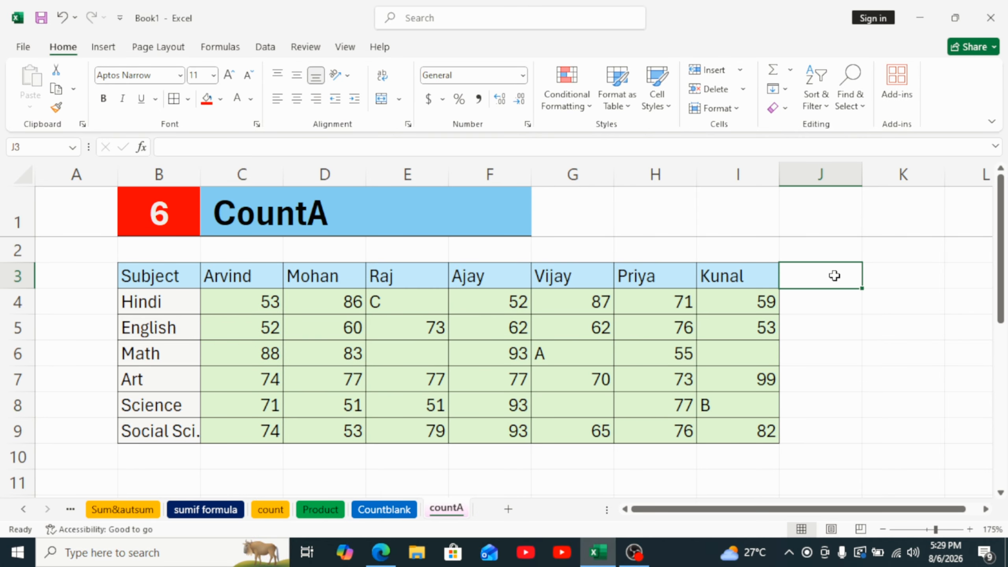
type("=count")
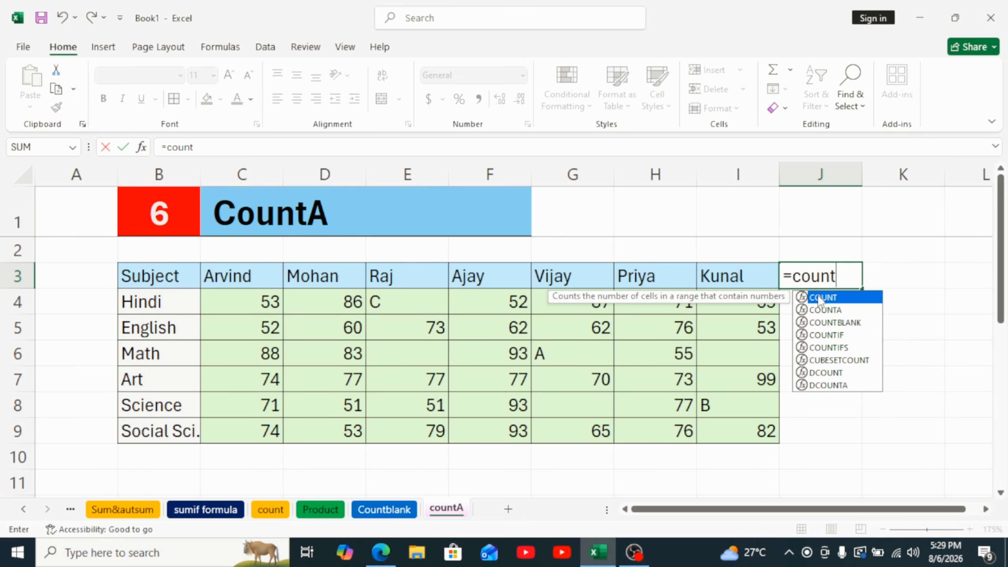
key("Left")
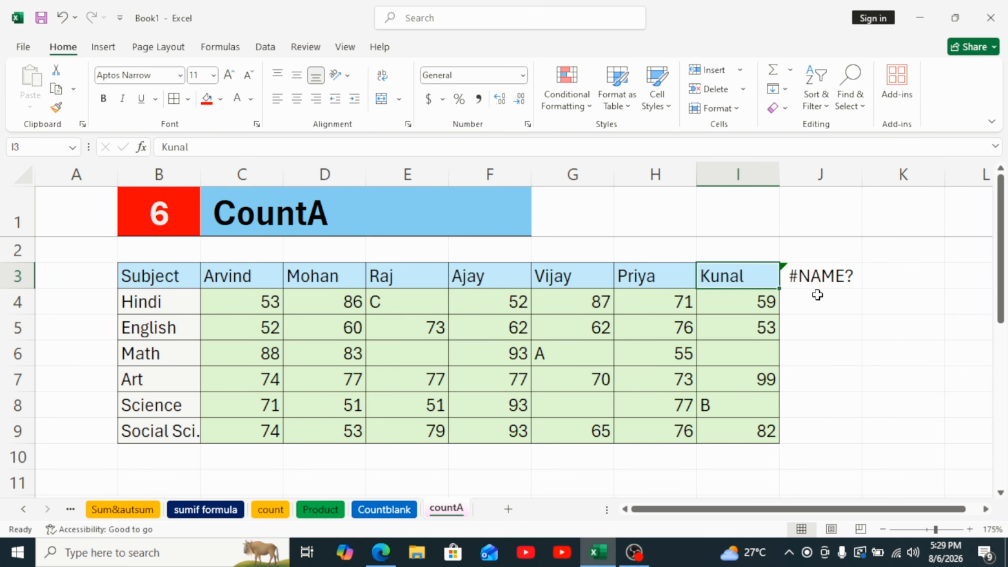
double_click(818, 279)
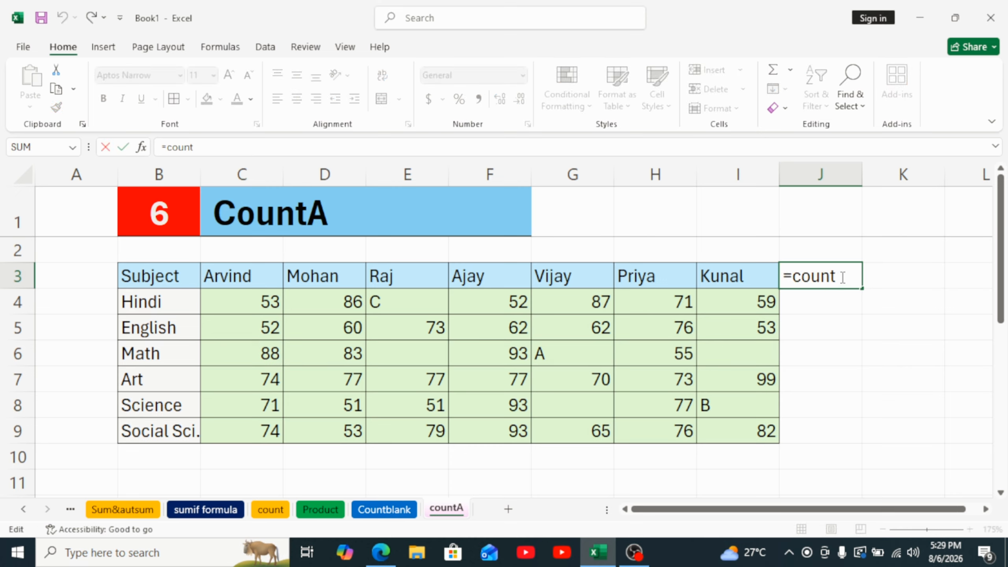
type("a")
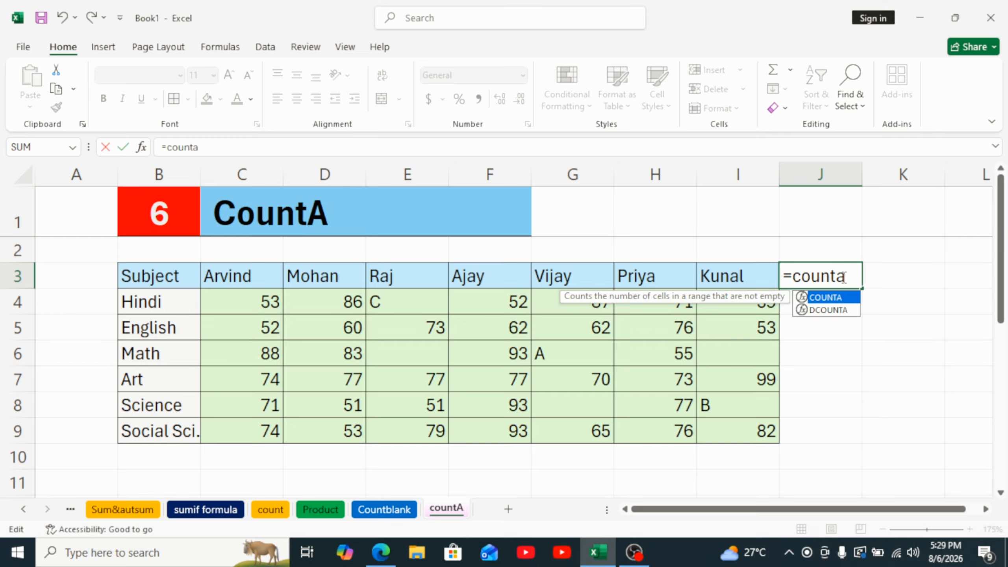
key("Tab")
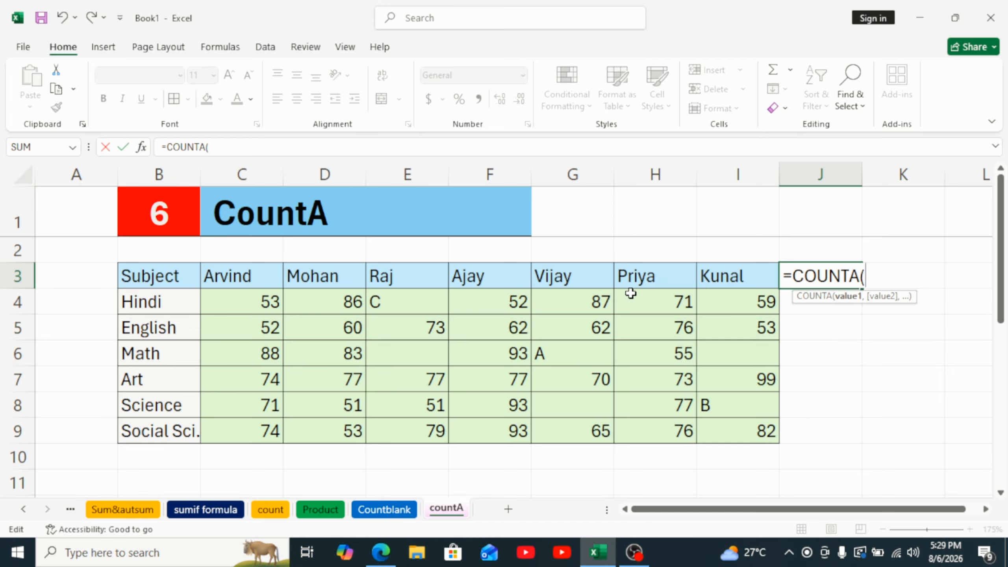
left_click_drag(228, 302, 756, 438)
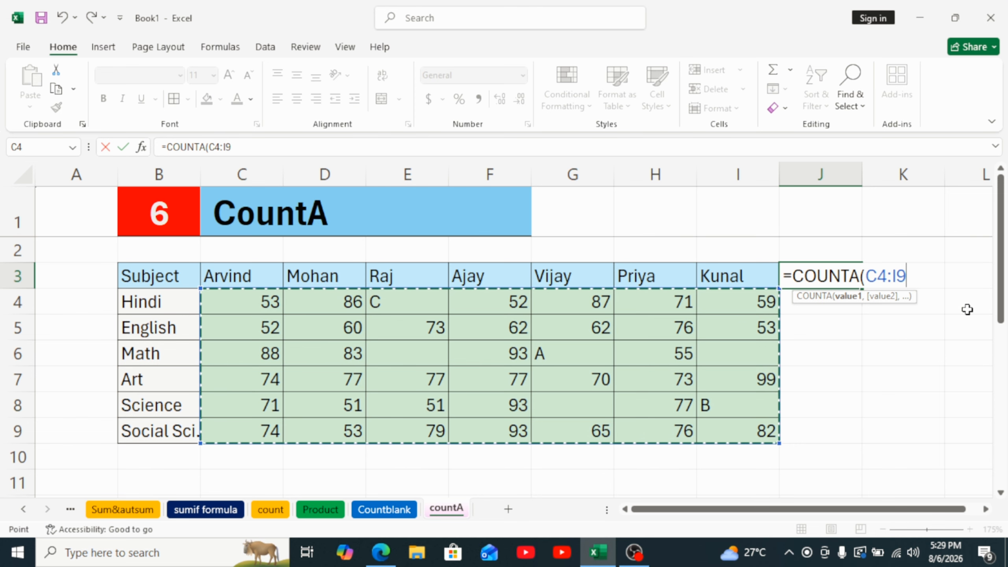
key("Return")
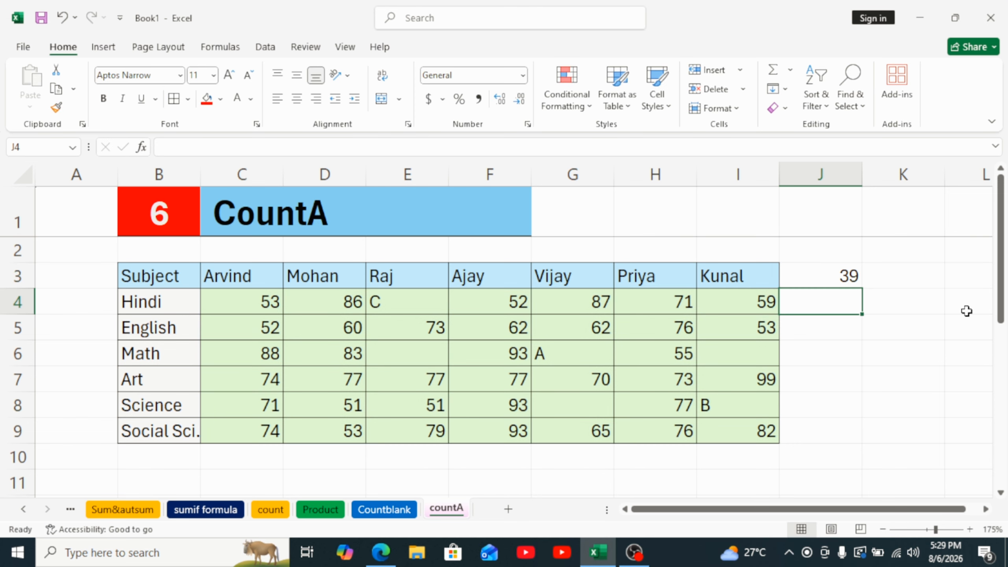
Step: Check the COUNTA formula in J3 against the filled and blank cells of the marks table
left_click(835, 282)
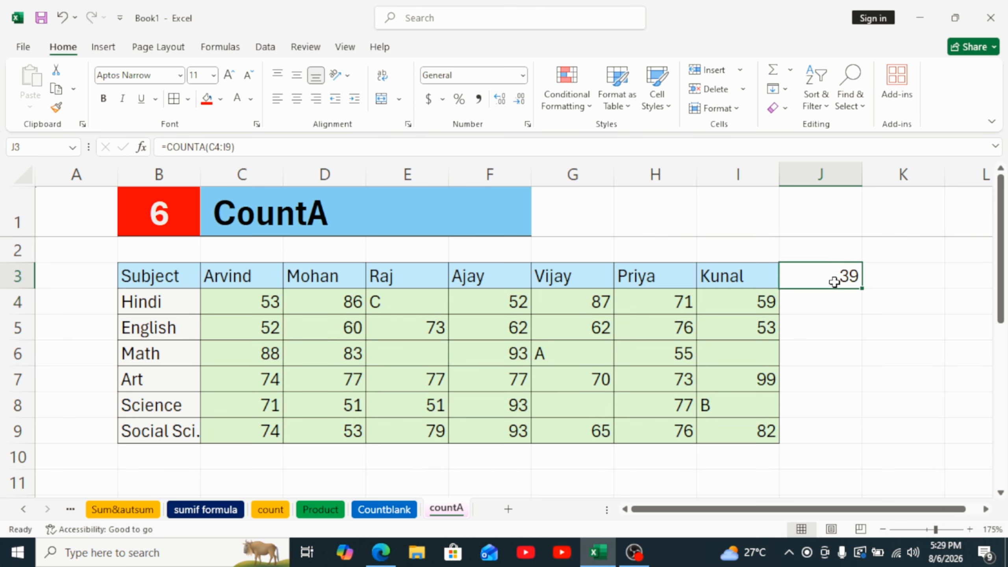
left_click(241, 297)
left_click(310, 333)
left_click(522, 337)
left_click(524, 347)
left_click(693, 352)
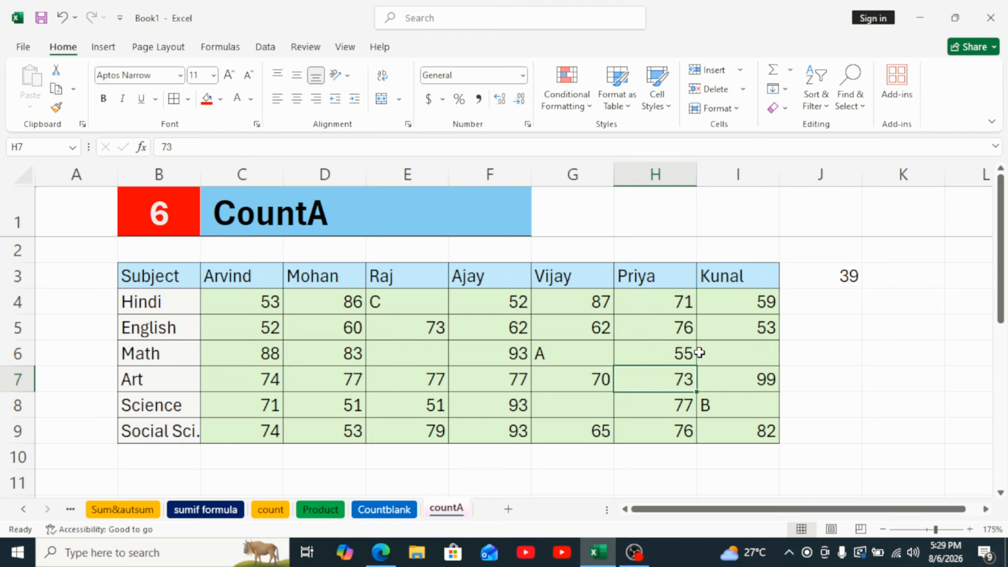
left_click(712, 378)
left_click(737, 353)
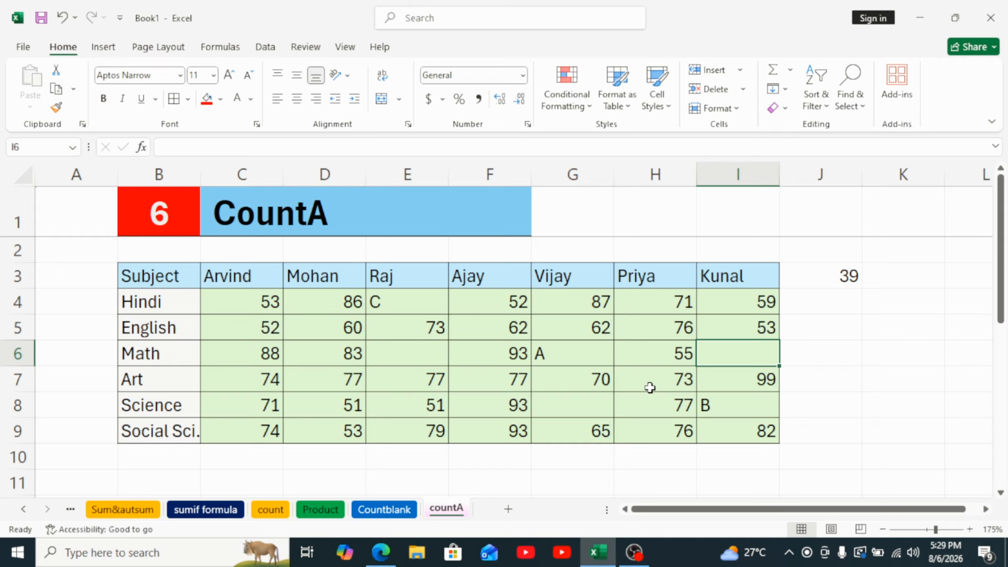
Step: Clear the marks in D7 and F8 and the letter A in G6 to test the COUNTA formula
left_click(342, 376)
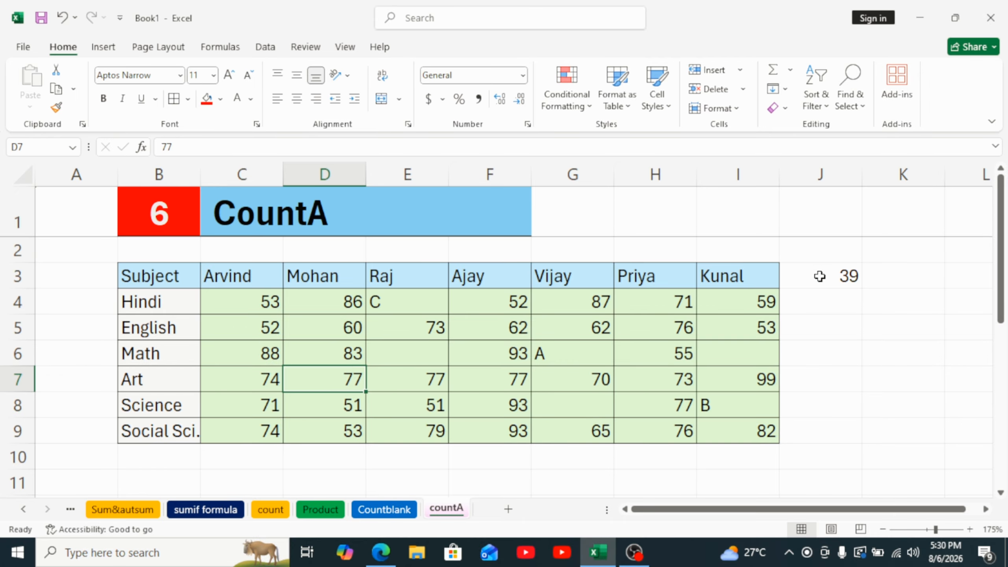
key("Delete")
left_click(486, 379)
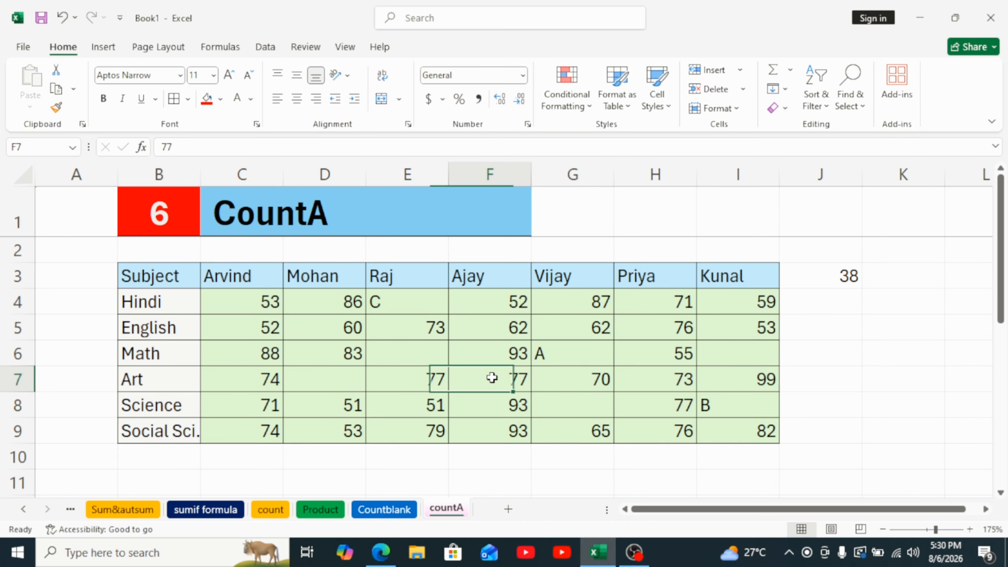
left_click(501, 406)
key("Delete")
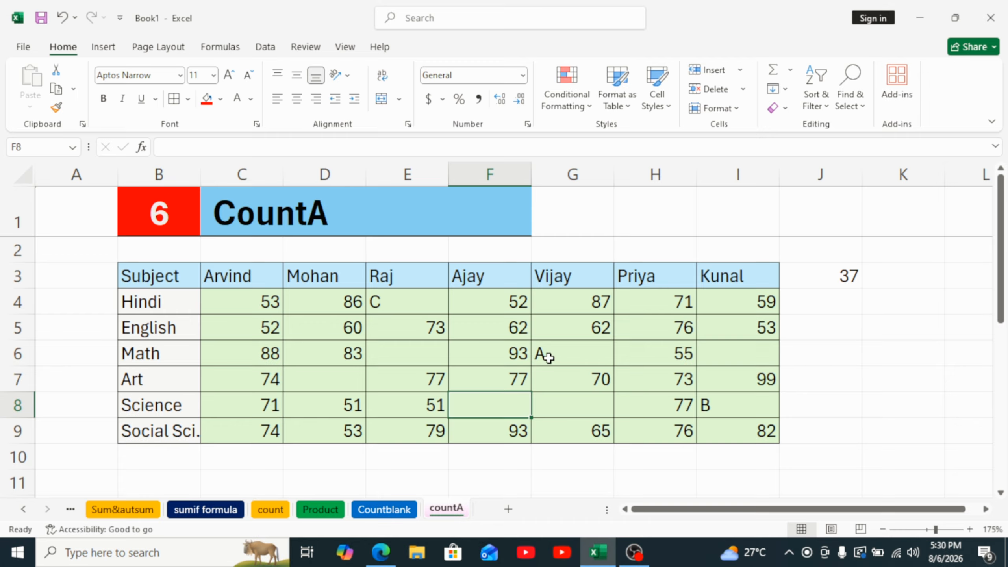
left_click(574, 357)
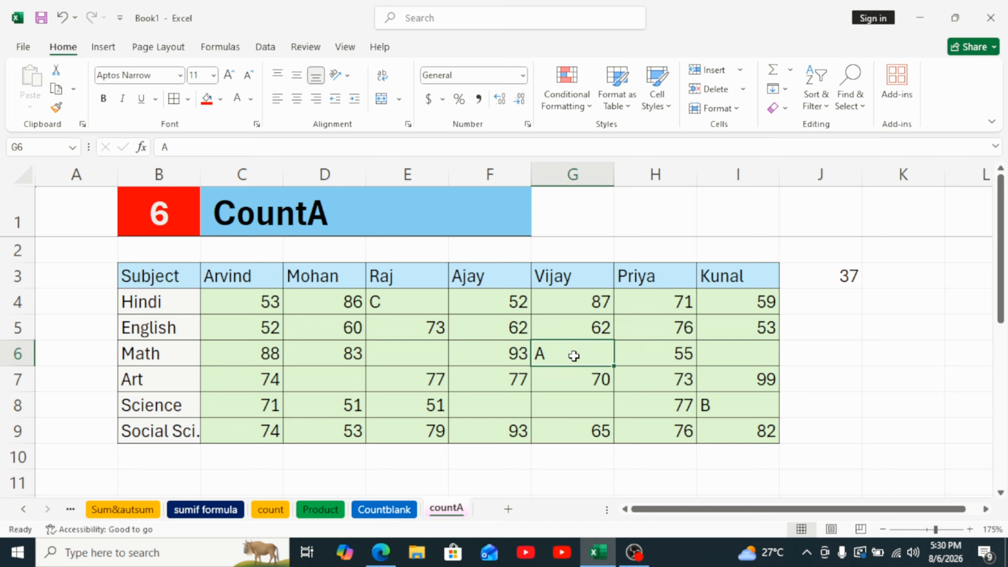
key("Delete")
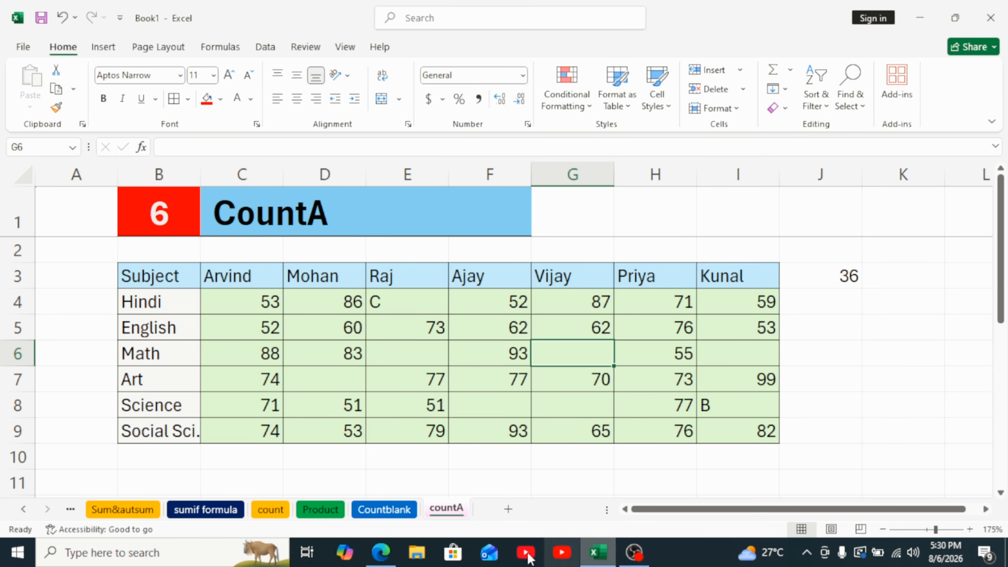
Step: Switch to the PDF formula list in Edge and read its Count, Count Blank and Count A sections
left_click(377, 554)
scroll(268, 260, "down", 10)
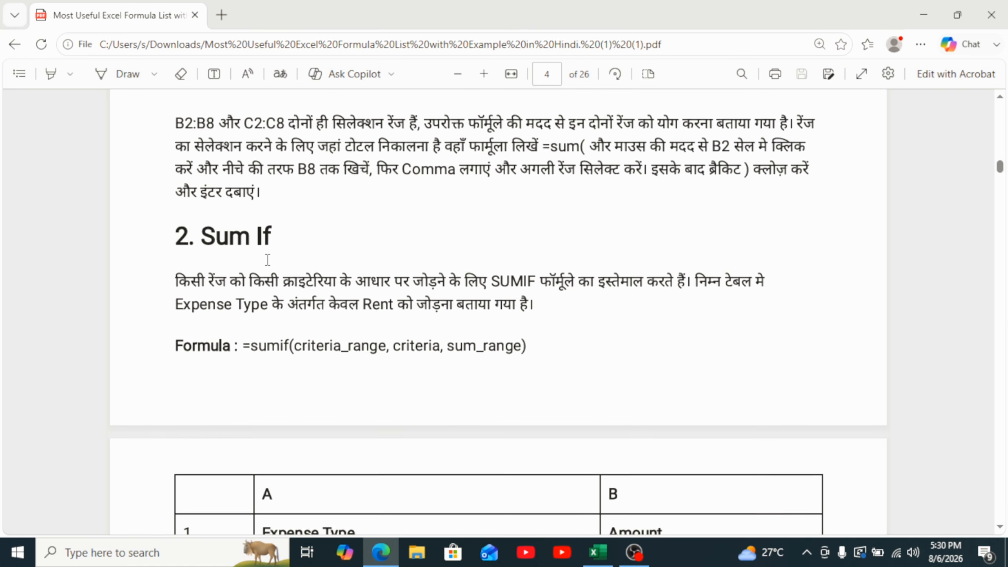
scroll(267, 260, "down", 15)
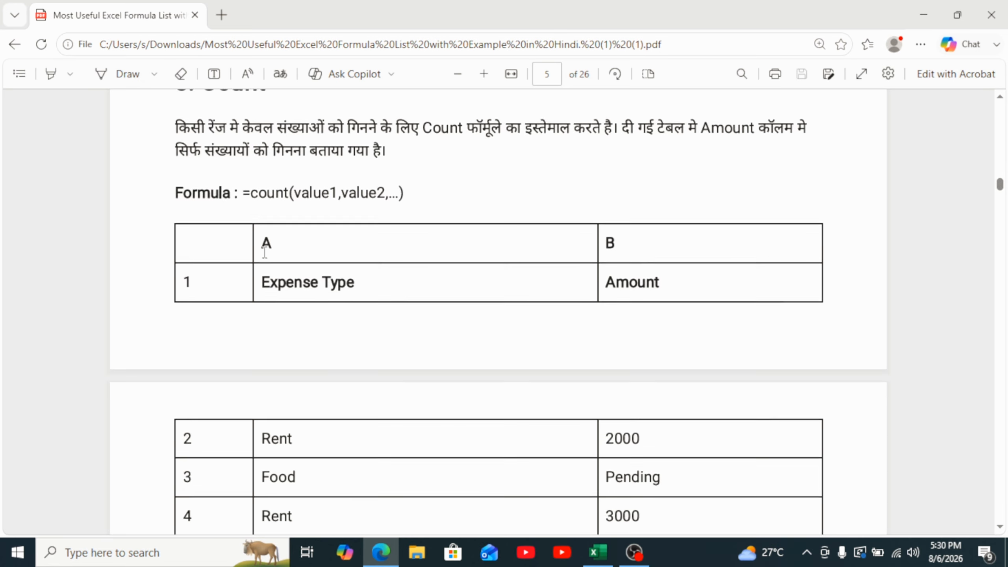
scroll(248, 242, "up", 1)
left_click_drag(177, 168, 509, 171)
scroll(306, 252, "down", 15)
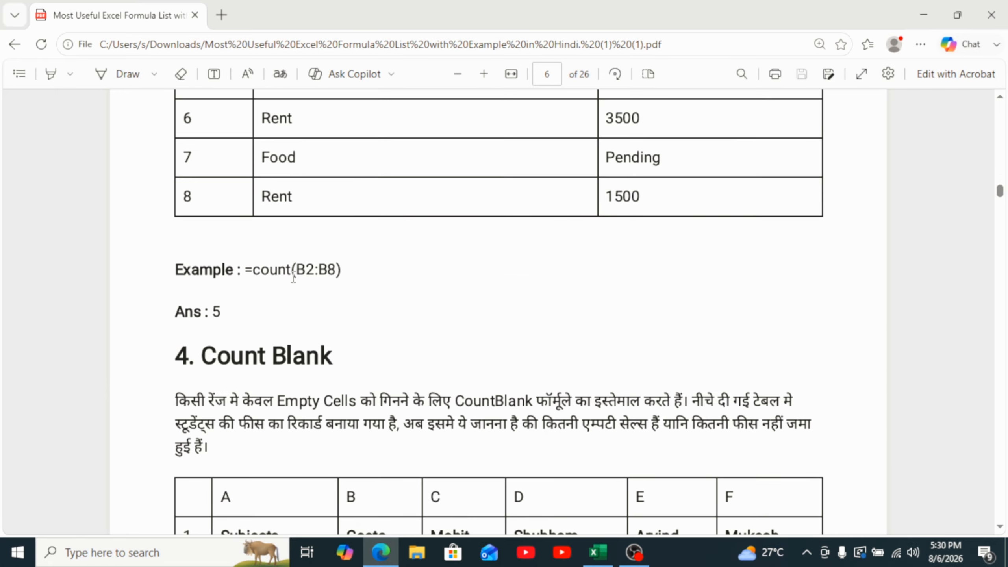
scroll(283, 283, "down", 15)
scroll(281, 284, "up", 3)
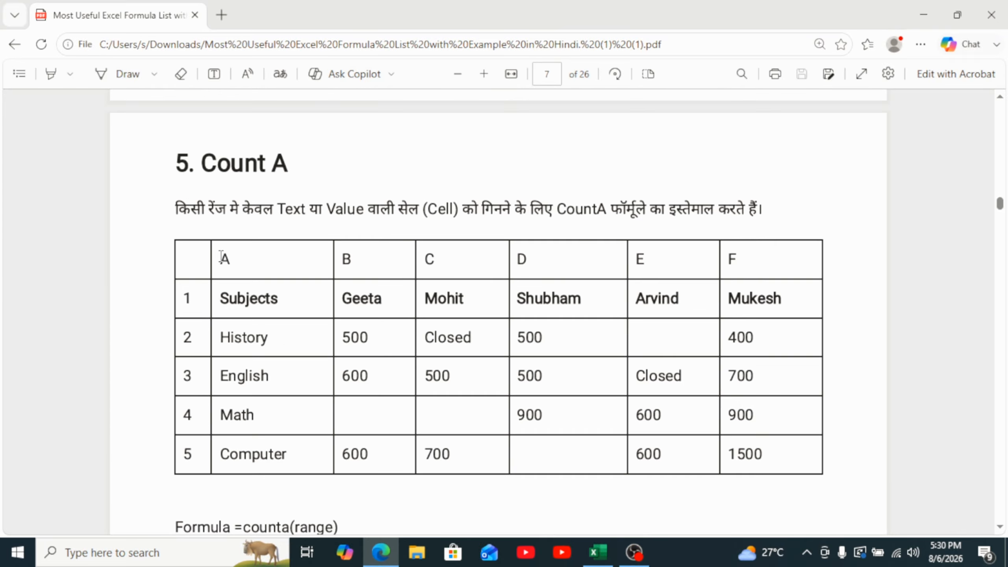
left_click_drag(184, 219, 345, 209)
left_click(332, 210)
Step: Switch back to Excel and, on the Product sheet, widen column C to fit the Product Name heading
left_click(597, 553)
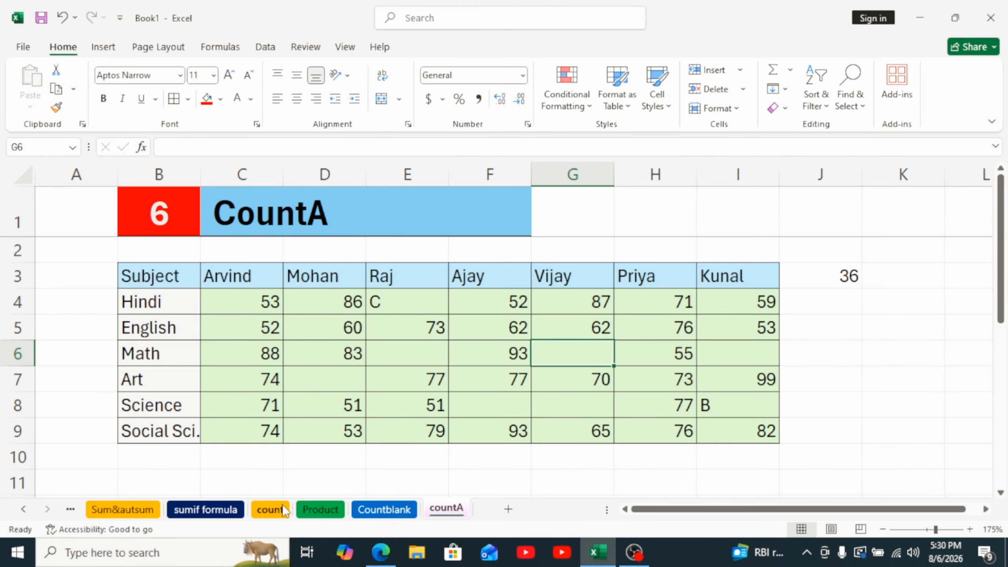
left_click(270, 510)
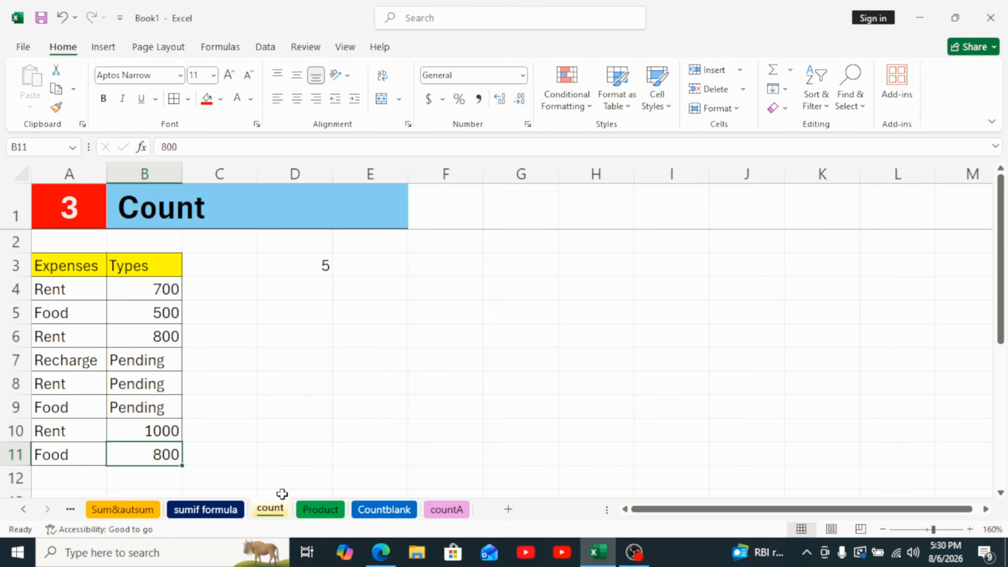
left_click(320, 510)
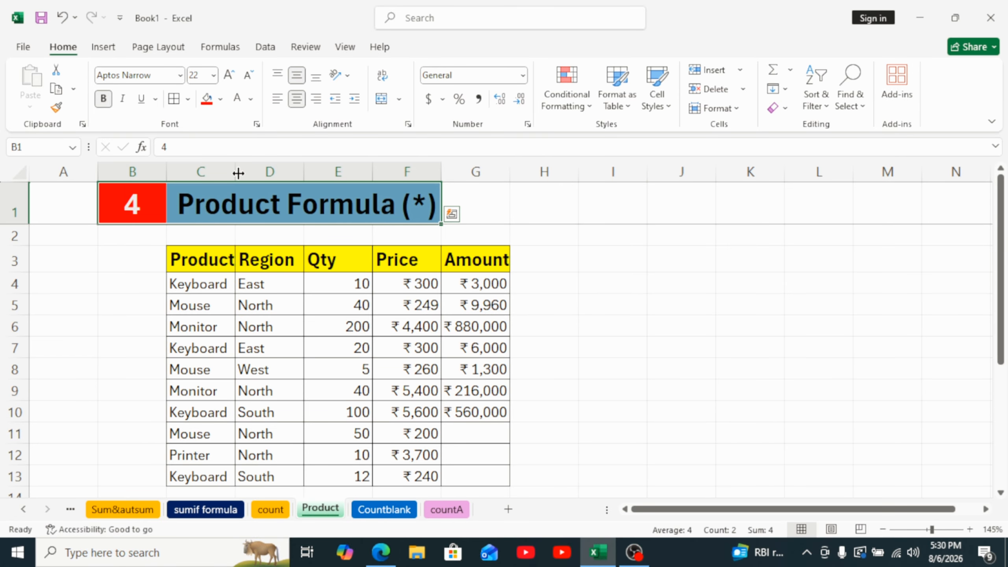
left_click_drag(238, 173, 293, 169)
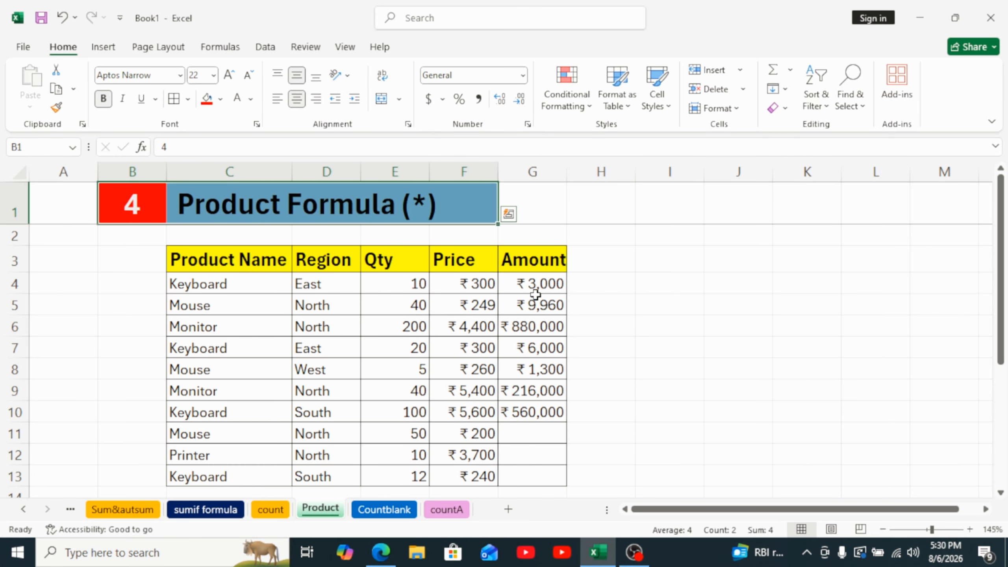
Step: Clear the existing amounts in G4:G10 of the product table
scroll(538, 301, "up", 1)
left_click_drag(590, 295, 603, 435)
key("Delete")
scroll(582, 393, "down", 1)
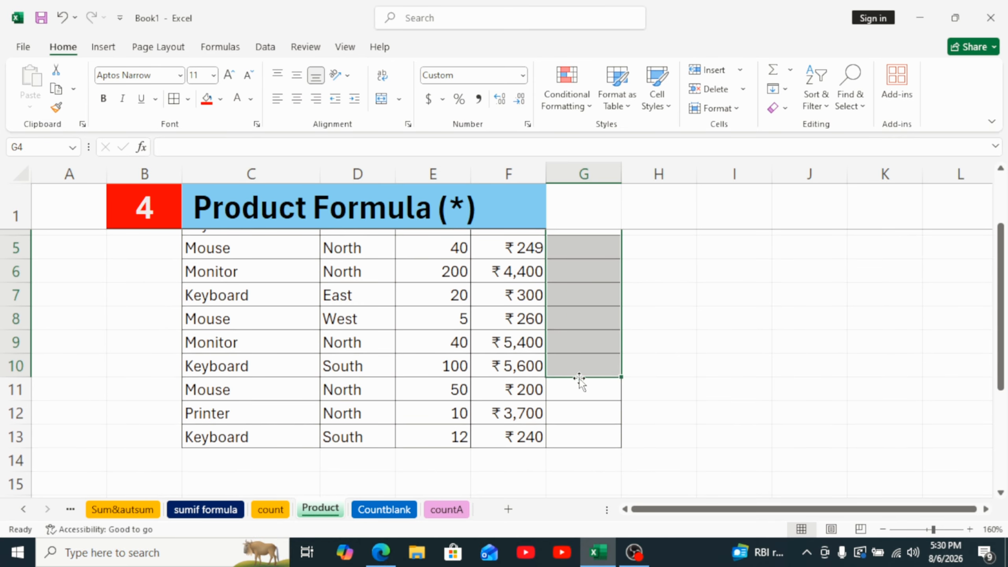
scroll(579, 377, "up", 1)
scroll(507, 356, "down", 2)
scroll(486, 344, "up", 1)
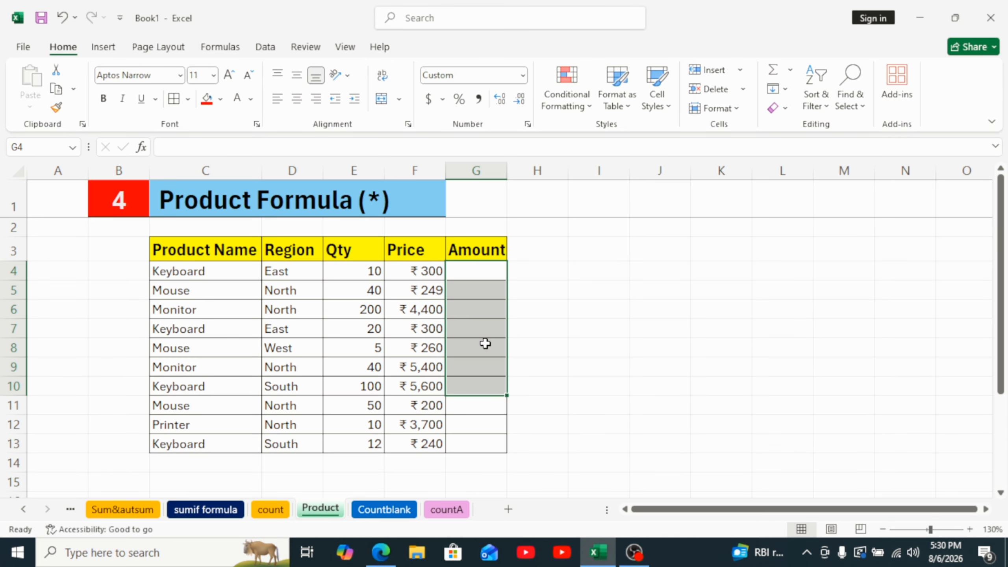
Step: Examine the quantity, price and blank Amount cell of the first product row
left_click(363, 270)
left_click(422, 271)
left_click(356, 269)
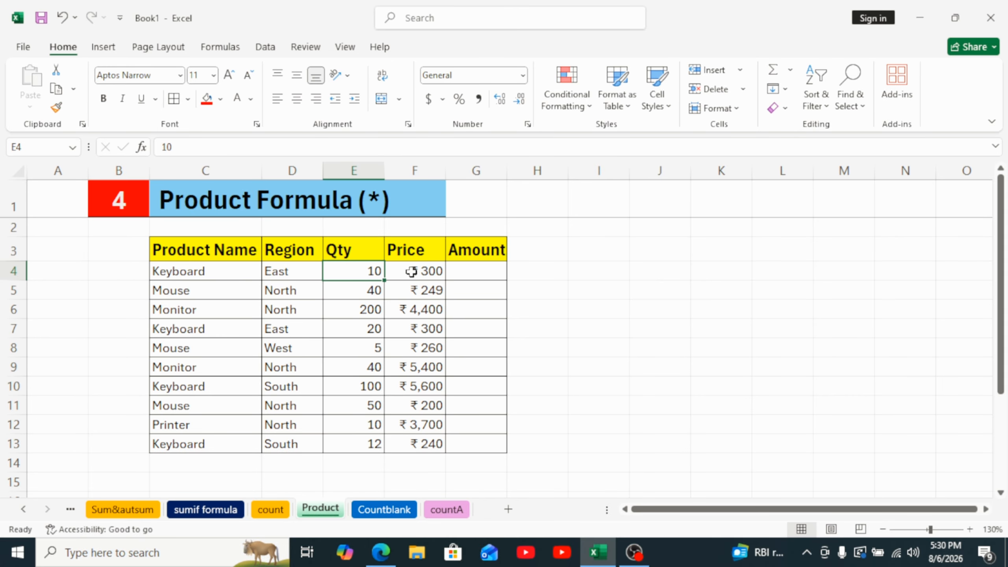
left_click(429, 271)
left_click(474, 270)
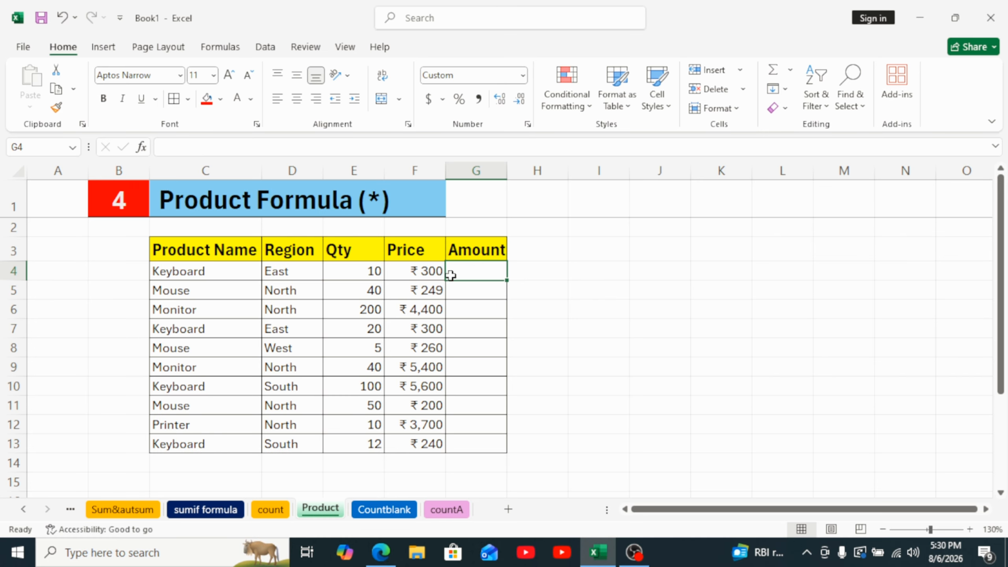
left_click(485, 293)
Step: Enter the formula =PRODUCT(E4,F4) in G4 and check it against the quantity and price cells
left_click(475, 270)
type("=su")
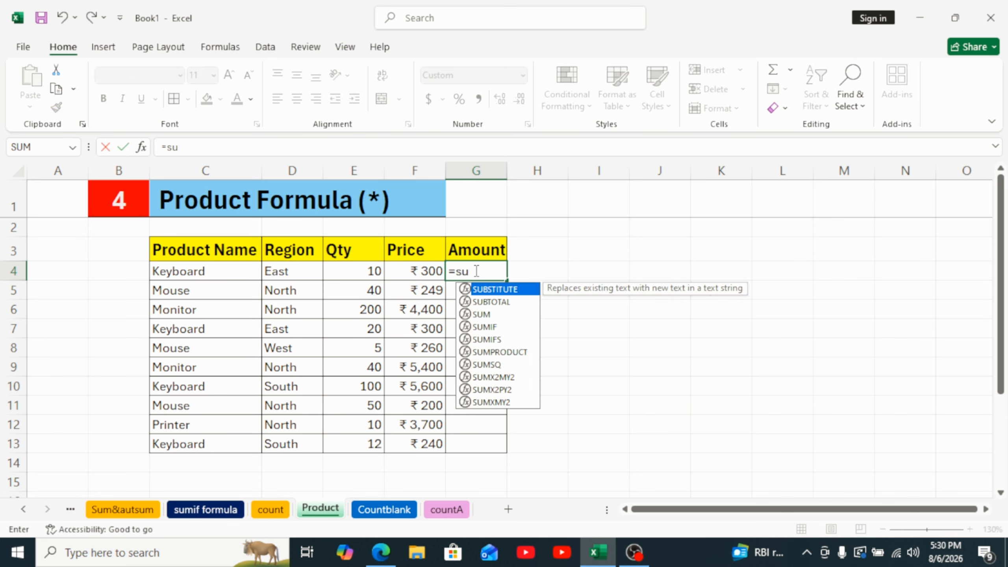
key("BackSpace")
key("BackSpace")
type("prod")
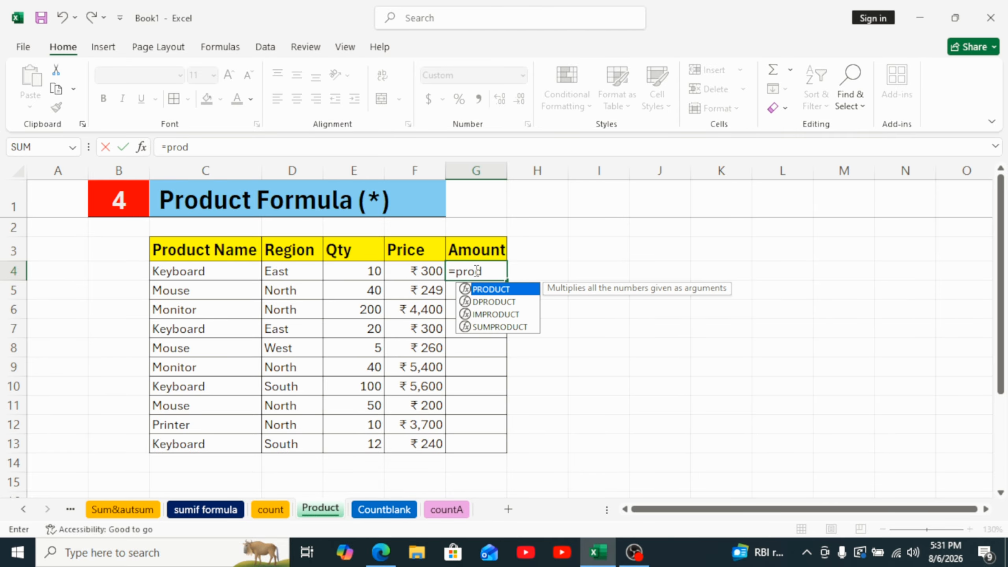
key("Tab")
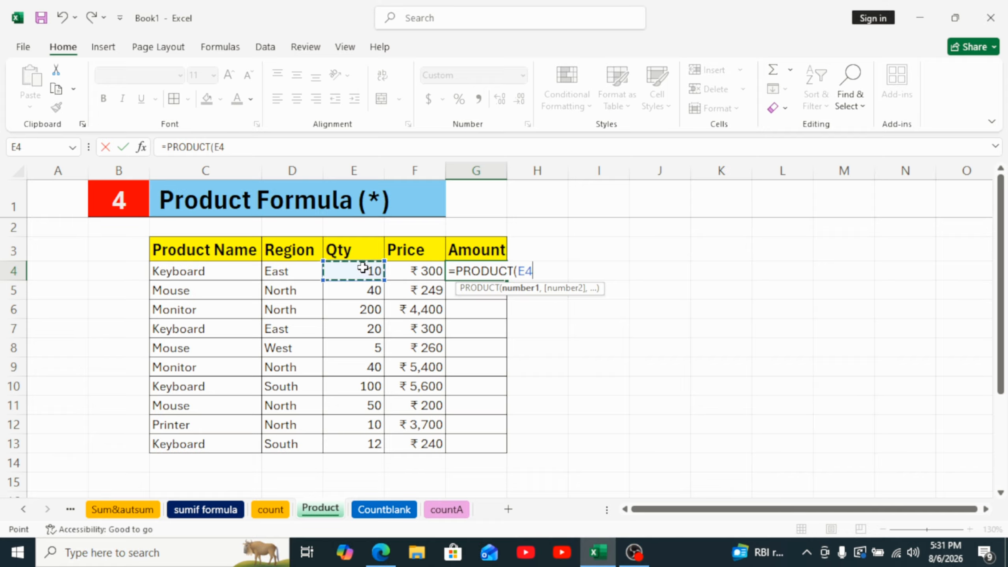
type(",")
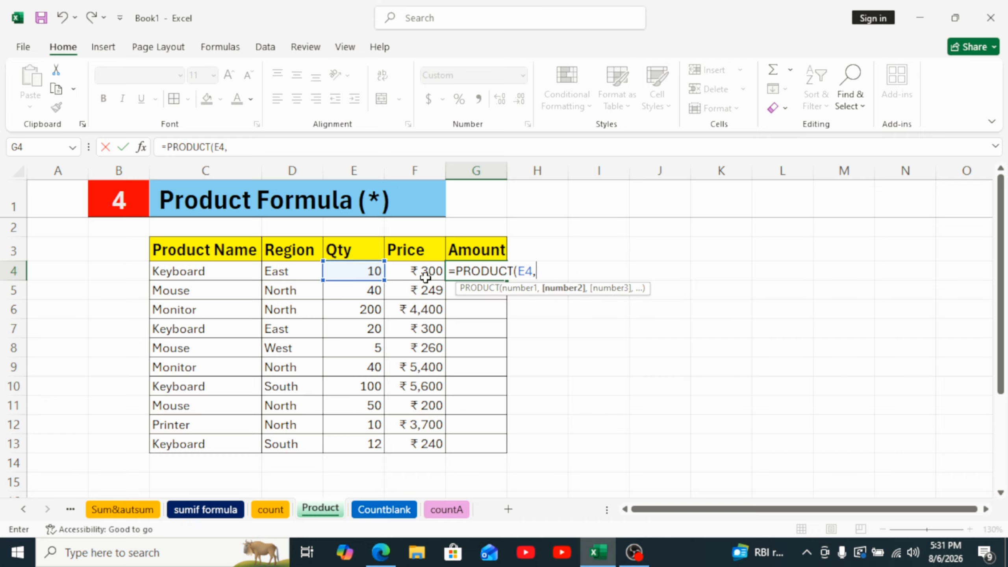
left_click(426, 274)
type(")")
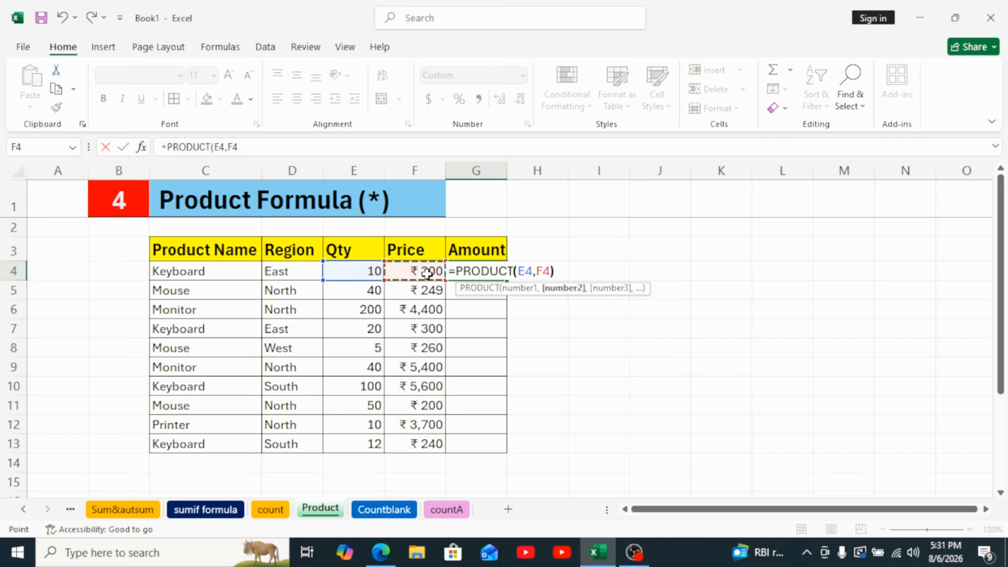
key("Return")
left_click(462, 273)
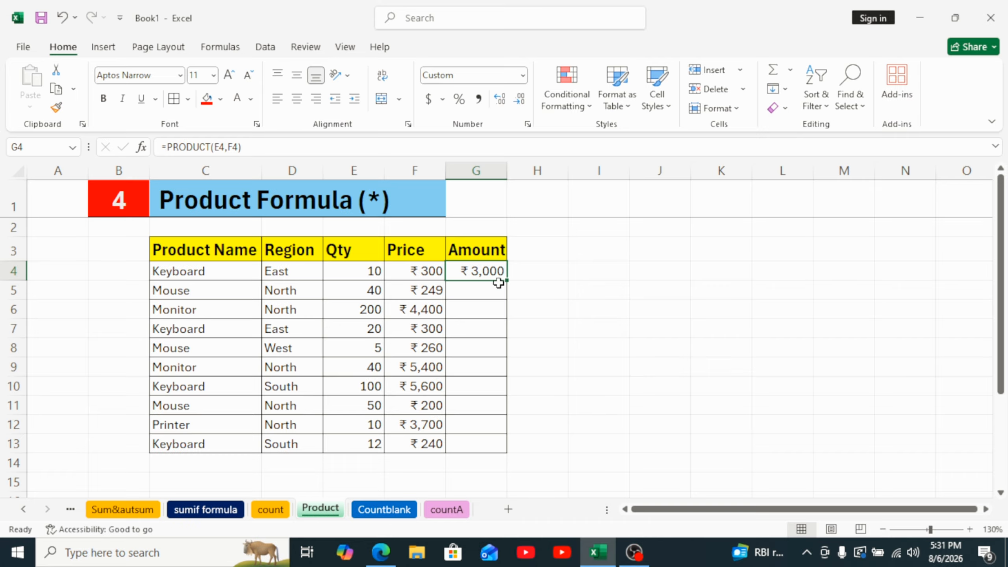
left_click(373, 271)
left_click(416, 272)
left_click(474, 271)
Step: Enter the formula =E4*F4 in I4 as an alternative way to multiply quantity by price
left_click(610, 281)
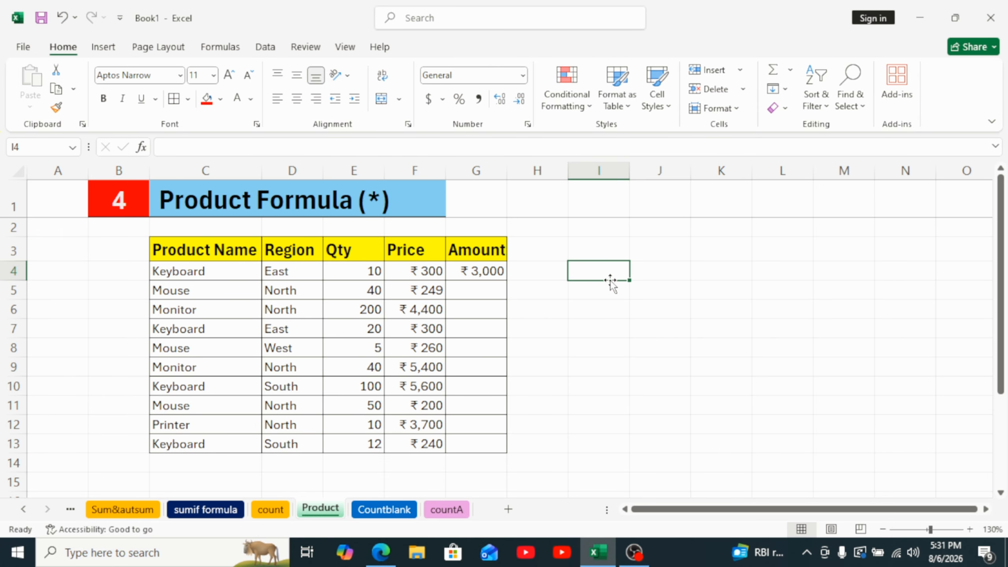
type("=")
left_click(368, 270)
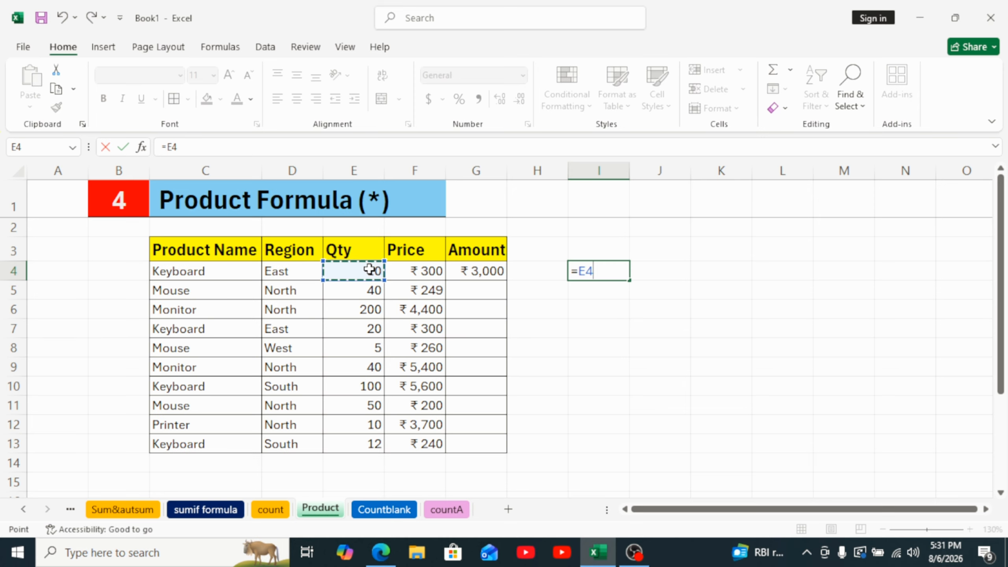
type("*")
left_click(430, 270)
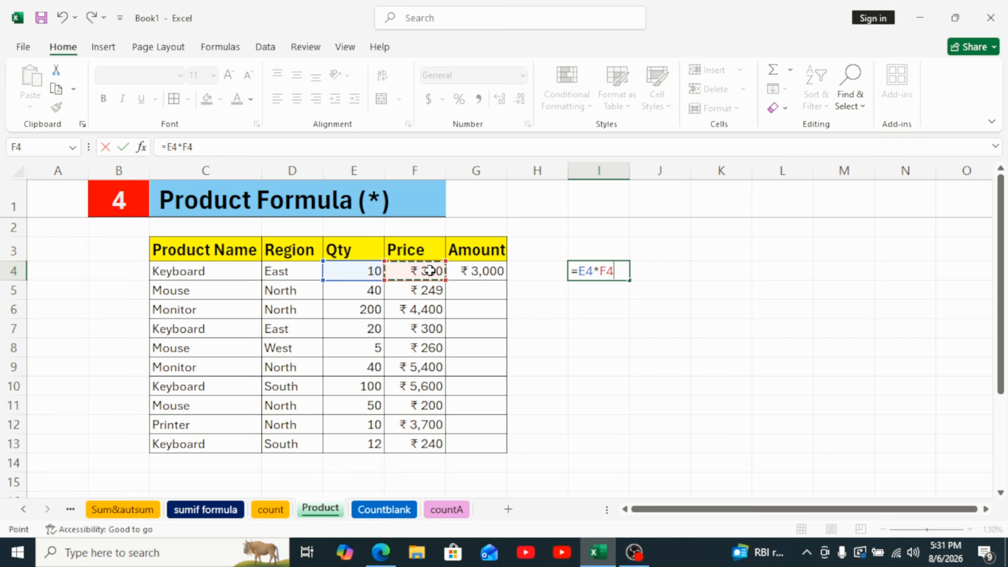
key("Return")
left_click(600, 270)
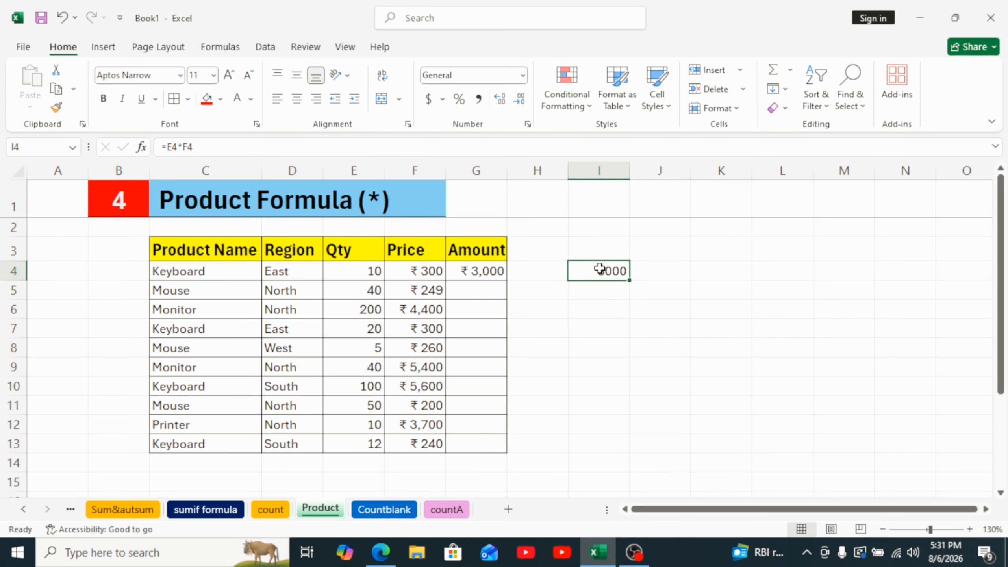
Step: Fill the G4 formula down to G13 and widen column G so all amounts fit
left_click(490, 275)
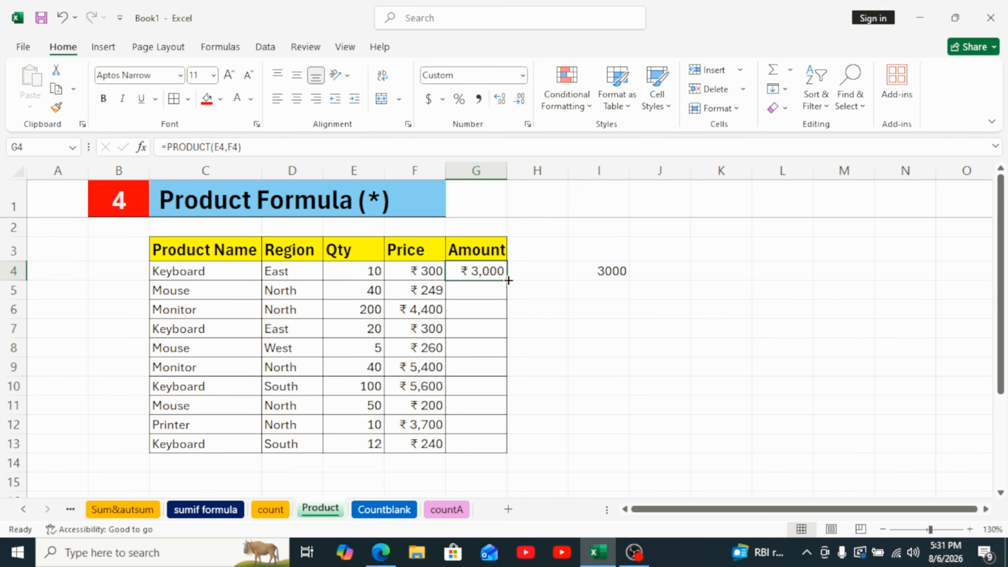
left_click_drag(507, 283, 496, 445)
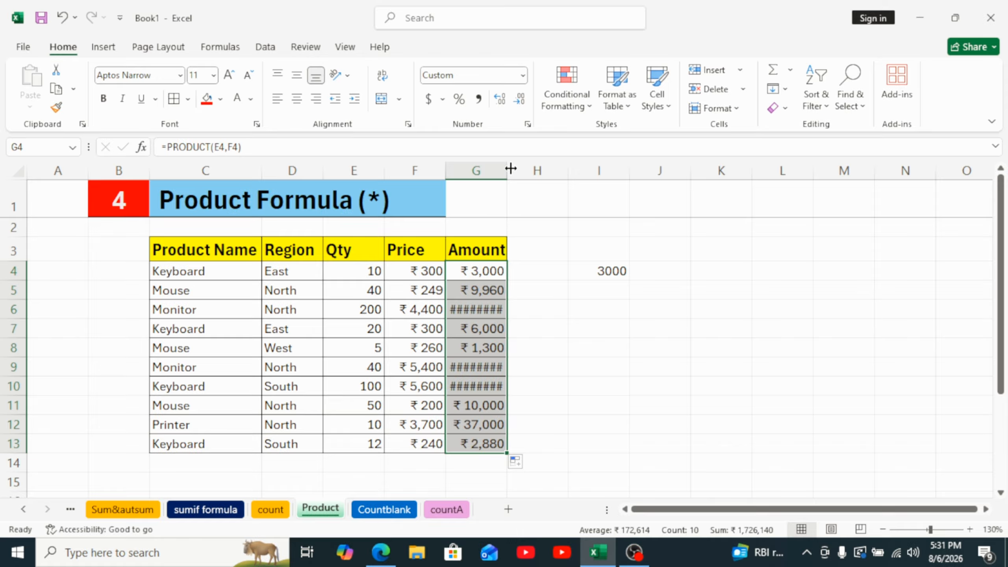
left_click_drag(508, 171, 541, 171)
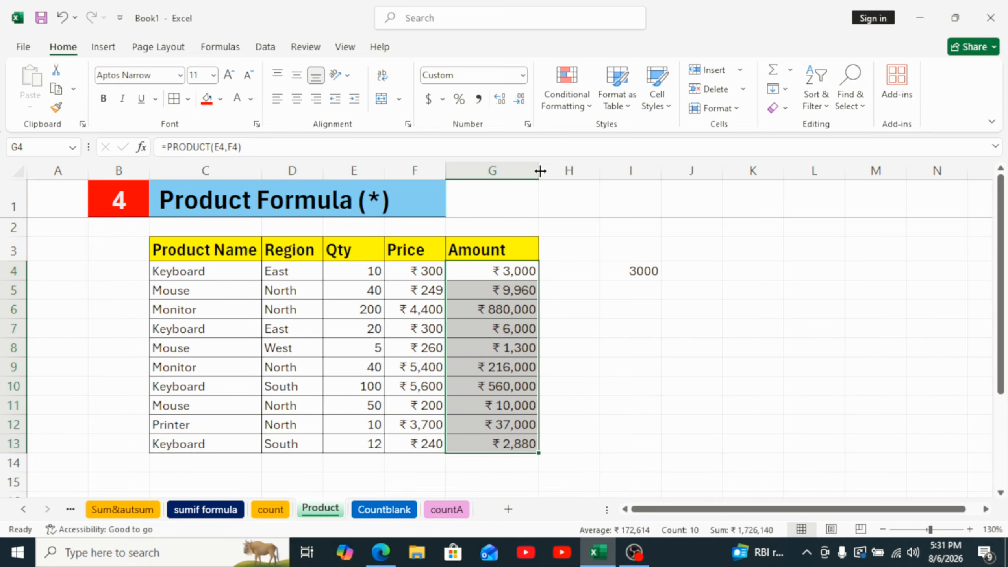
left_click(489, 311)
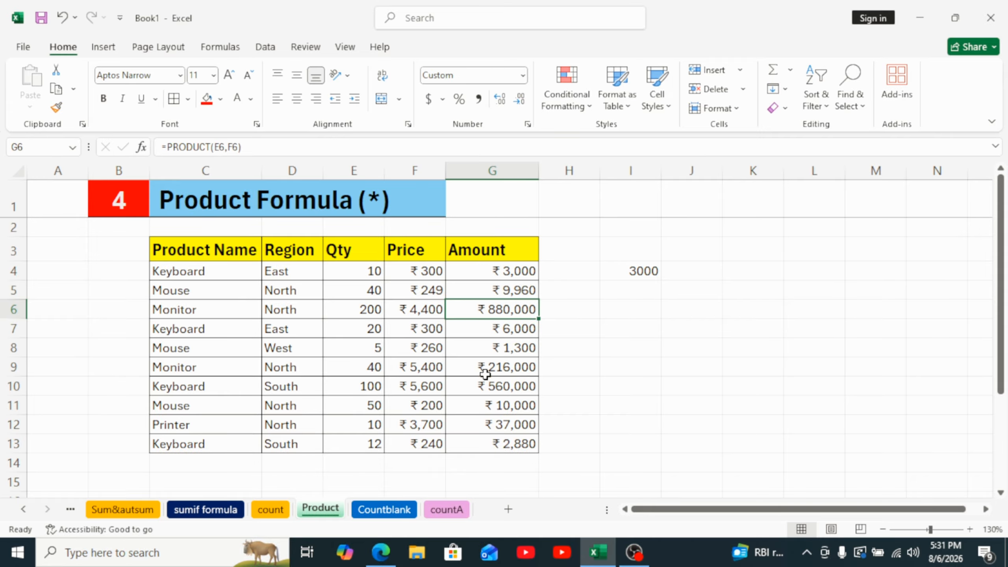
Step: Clear all the Amount formulas in G4:G13
left_click_drag(504, 273, 521, 447)
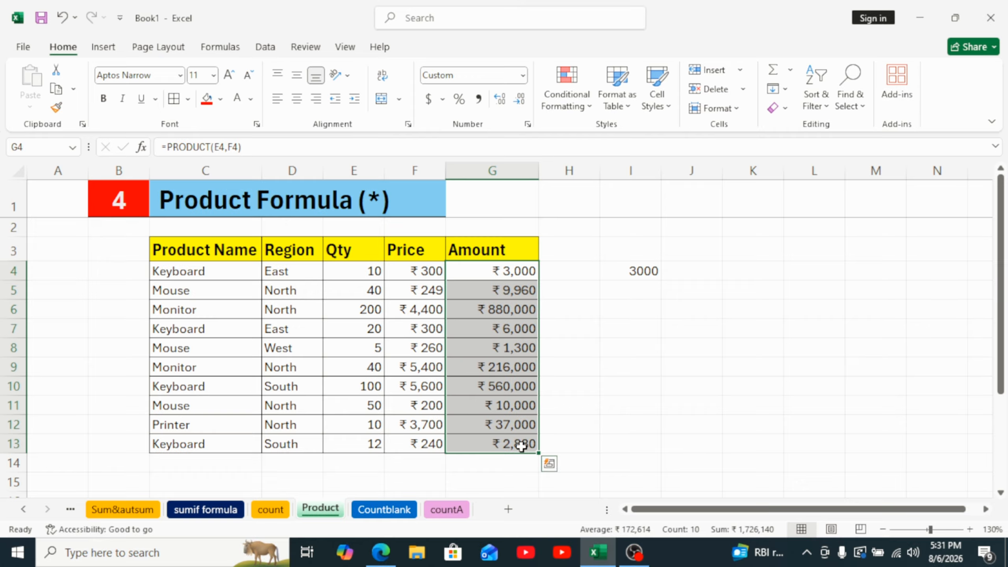
key("BackSpace")
left_click(650, 295)
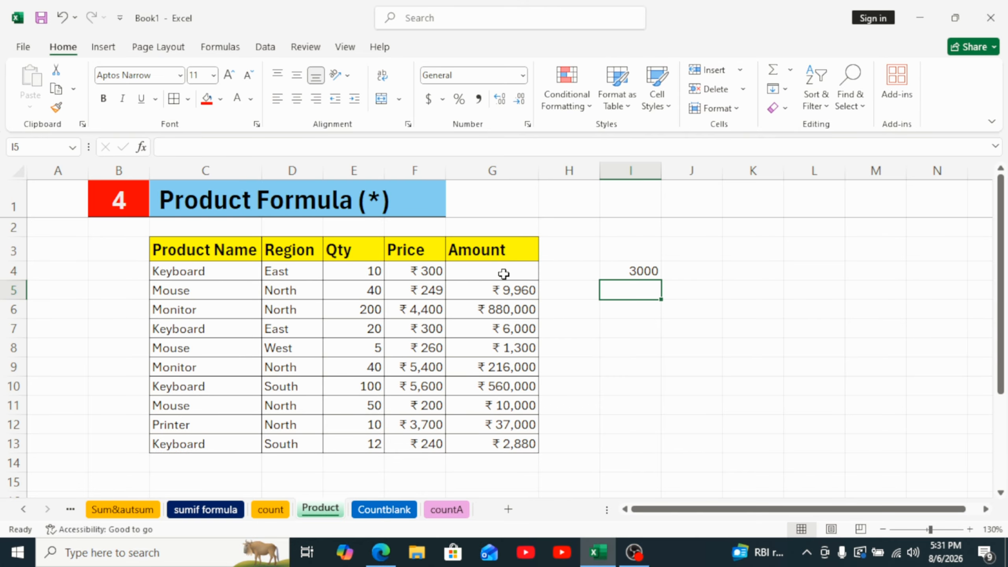
left_click_drag(504, 274, 515, 442)
key("Delete")
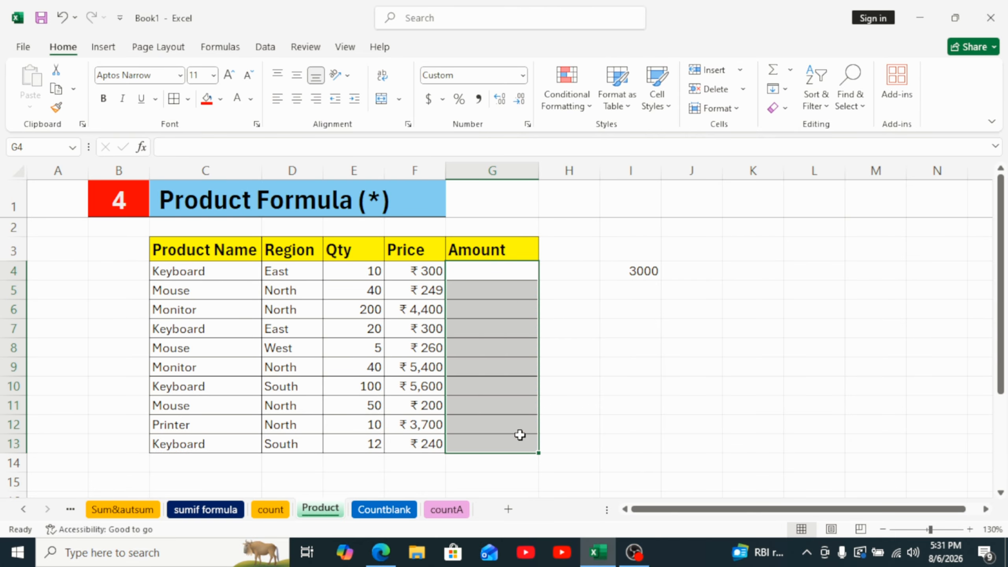
Step: Enter the range-based formula =PRODUCT(E4:F4) in G4 to multiply the first row's quantity by its price
left_click(497, 273)
type("=")
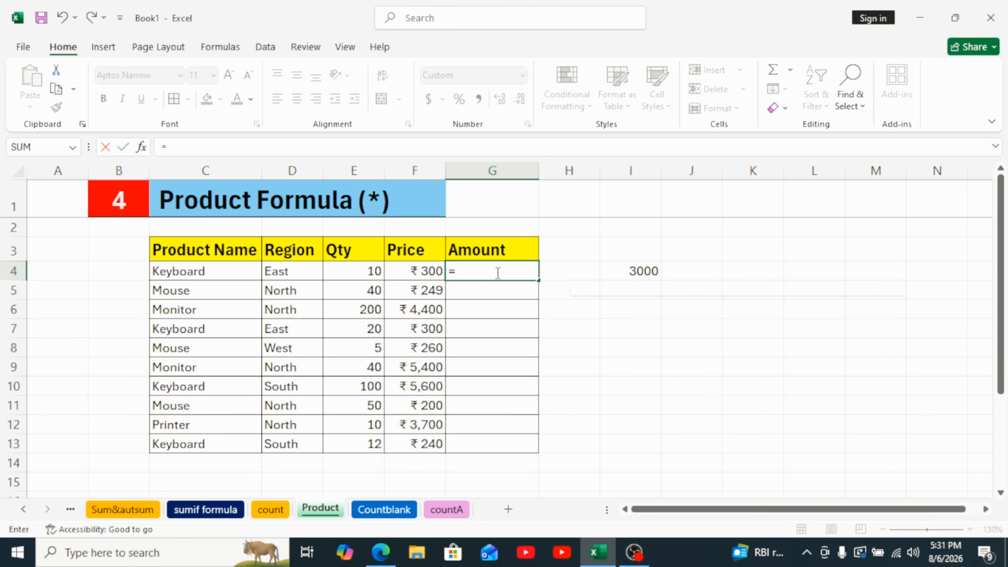
type("produ")
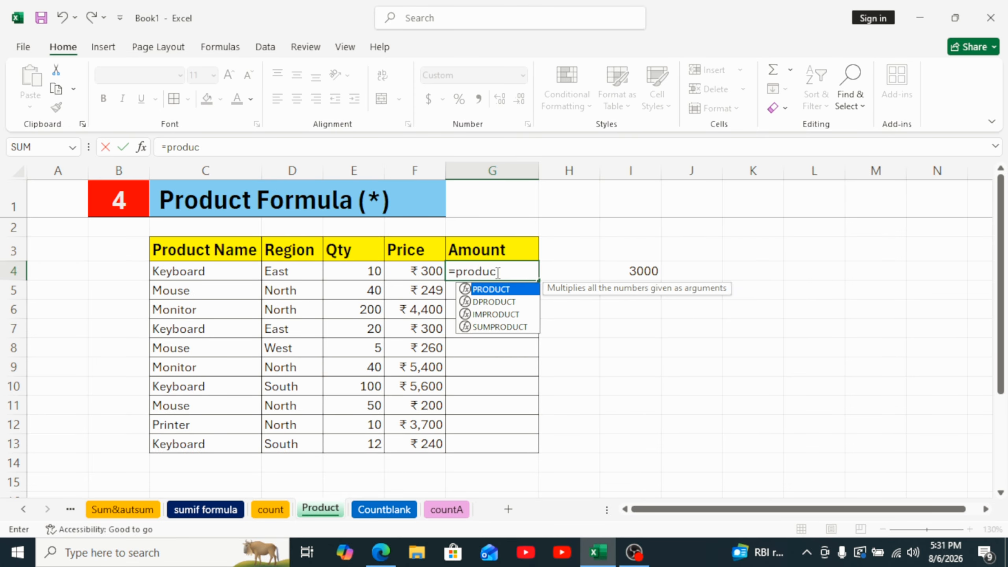
type("c")
key("Tab")
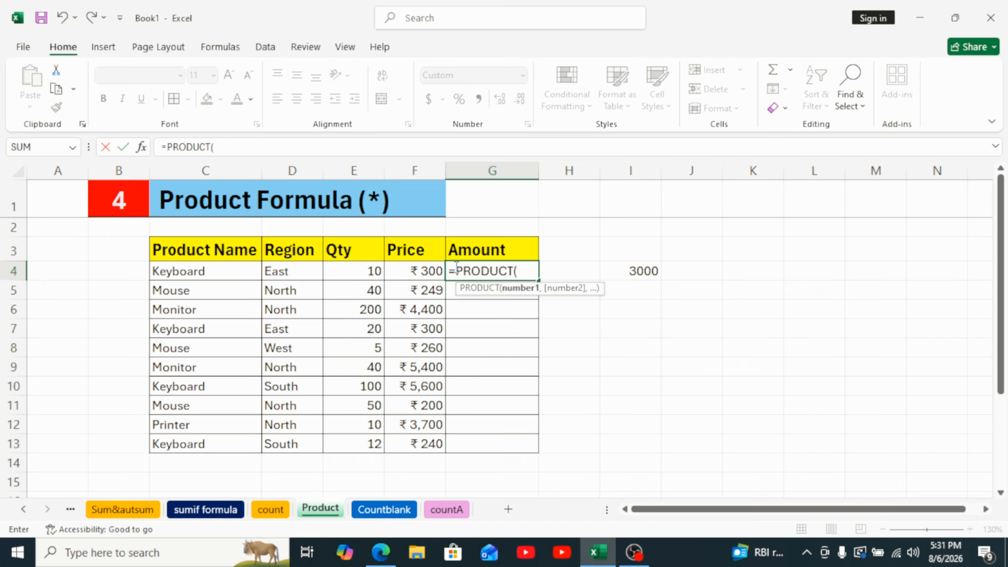
left_click_drag(347, 271, 412, 266)
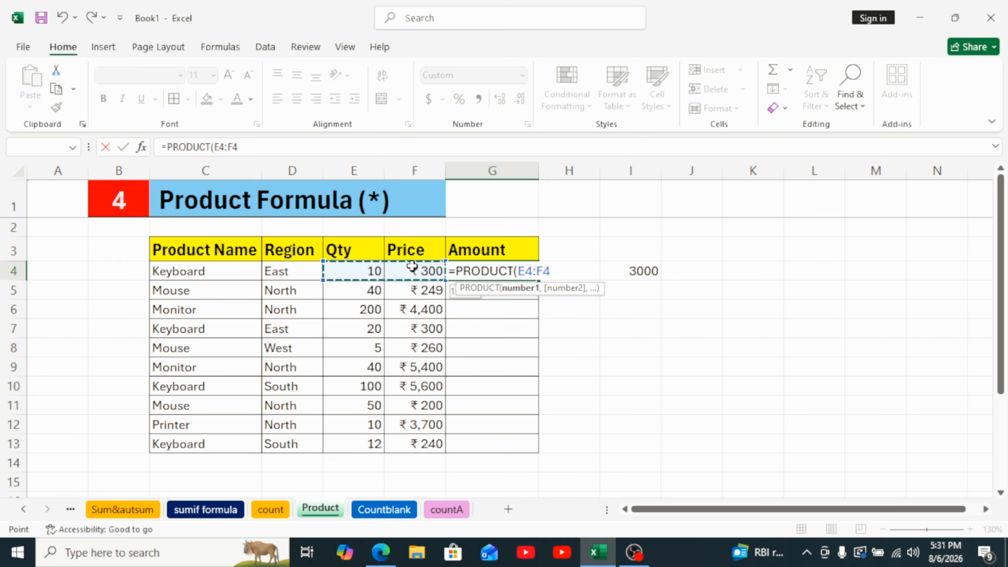
key("Return")
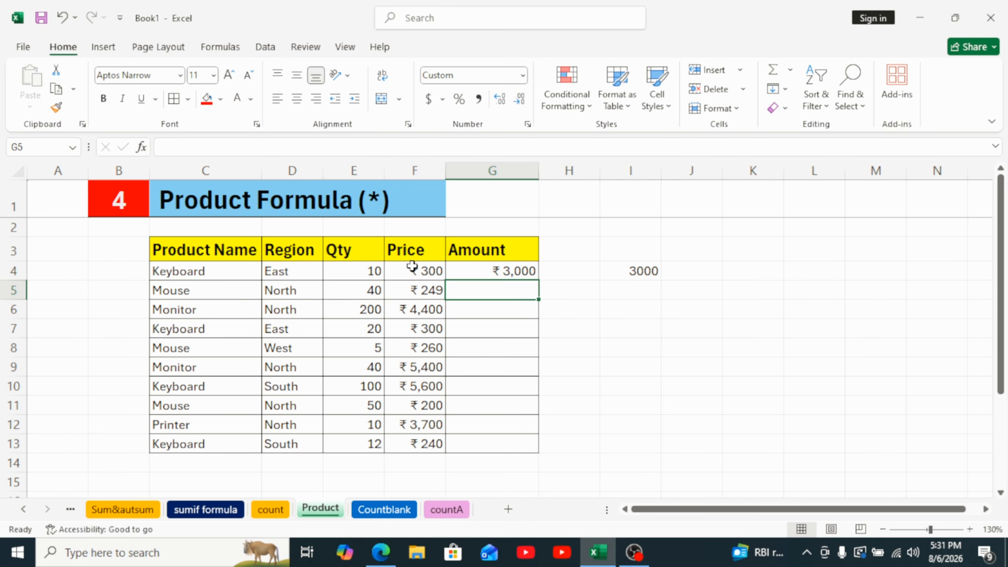
left_click(483, 277)
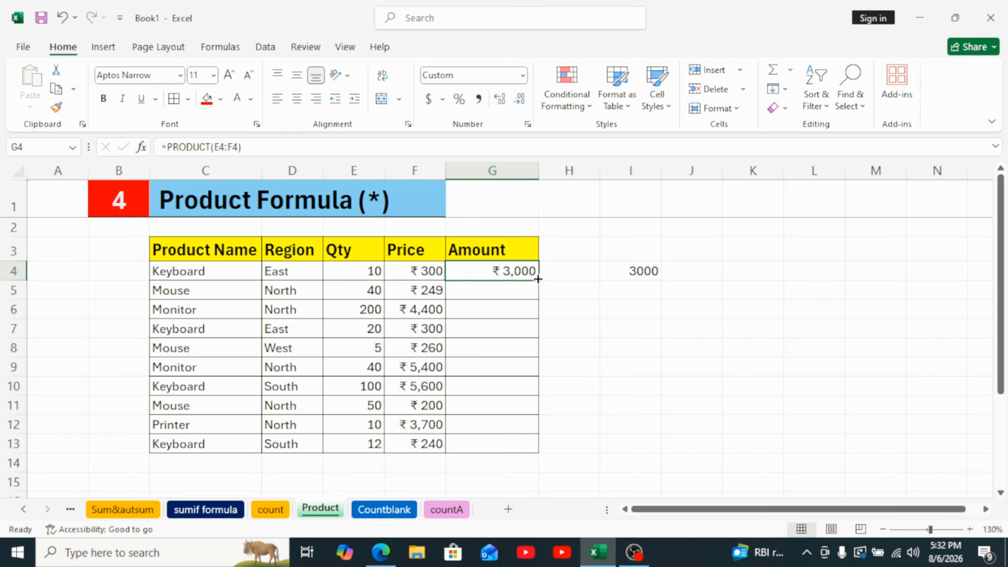
Step: Fill the PRODUCT formula from G4 down to G13 to calculate every row's amount
left_click_drag(539, 282, 532, 455)
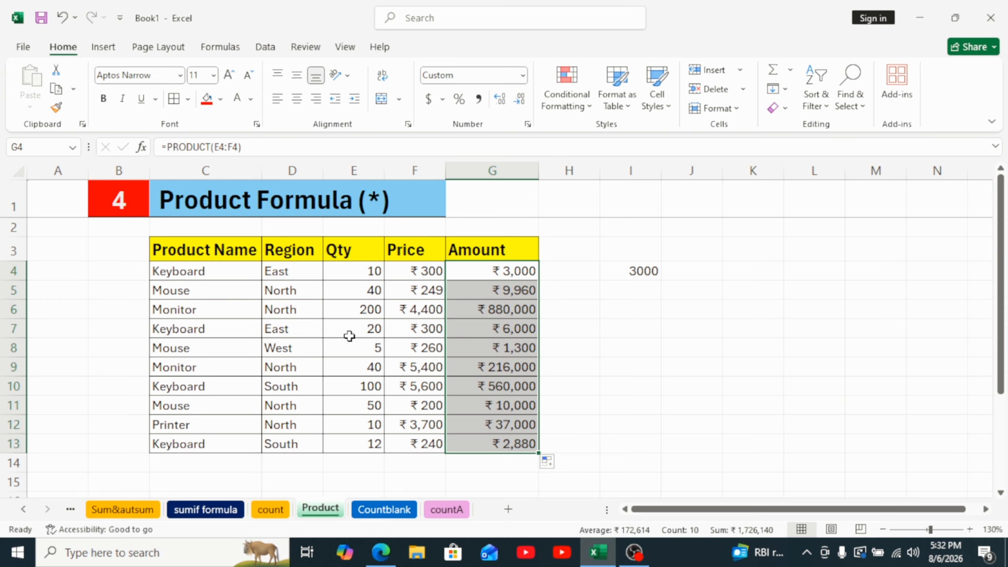
scroll(397, 350, "down", 1)
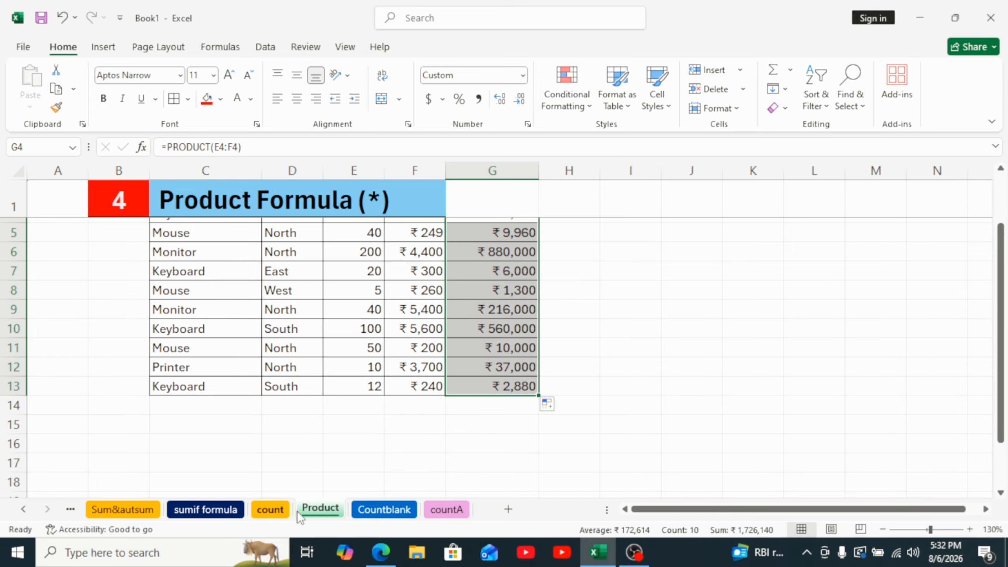
Step: On the Countblank sheet, examine the marks table and locate the empty cells within it
left_click(362, 513)
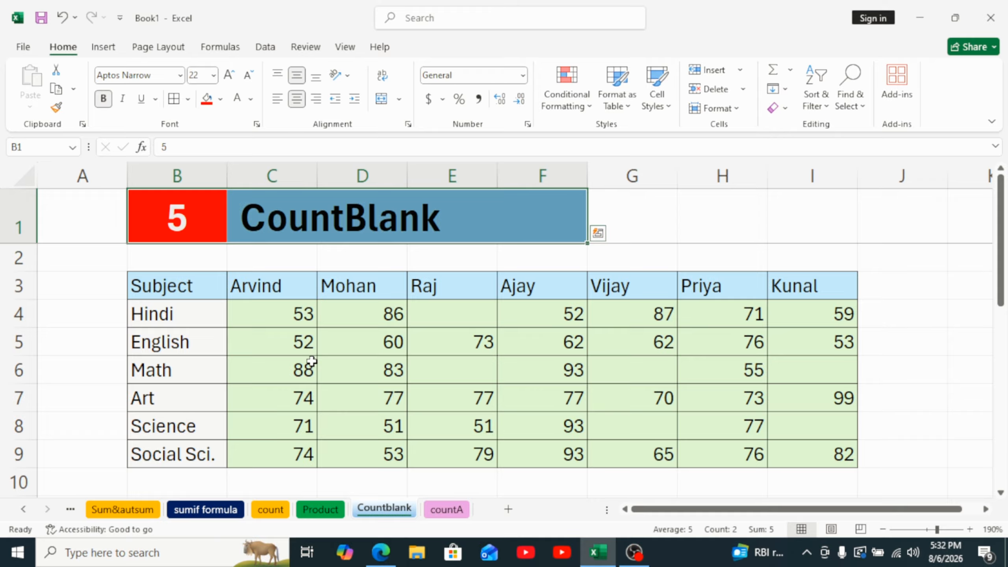
left_click(360, 333)
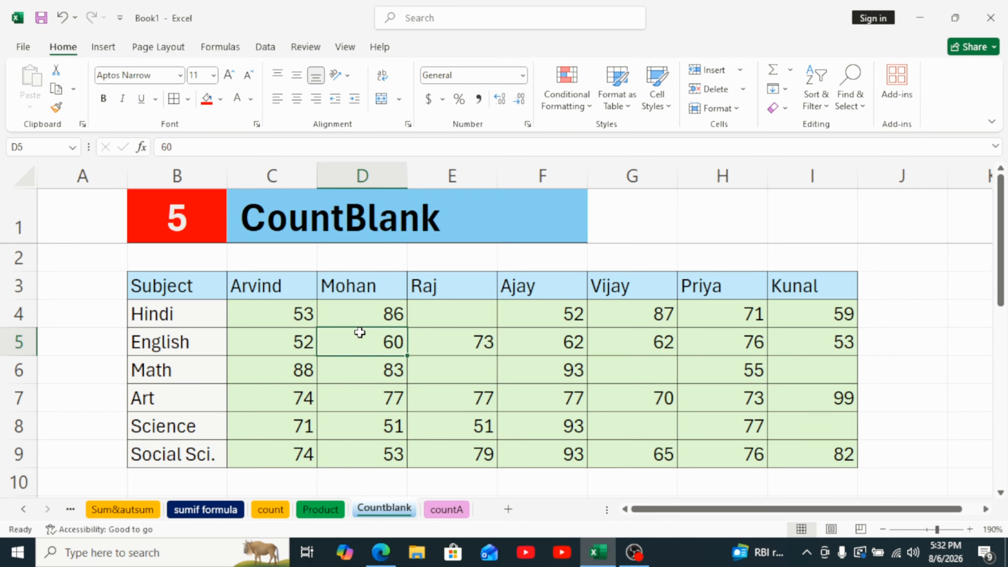
left_click(442, 336)
left_click(633, 373)
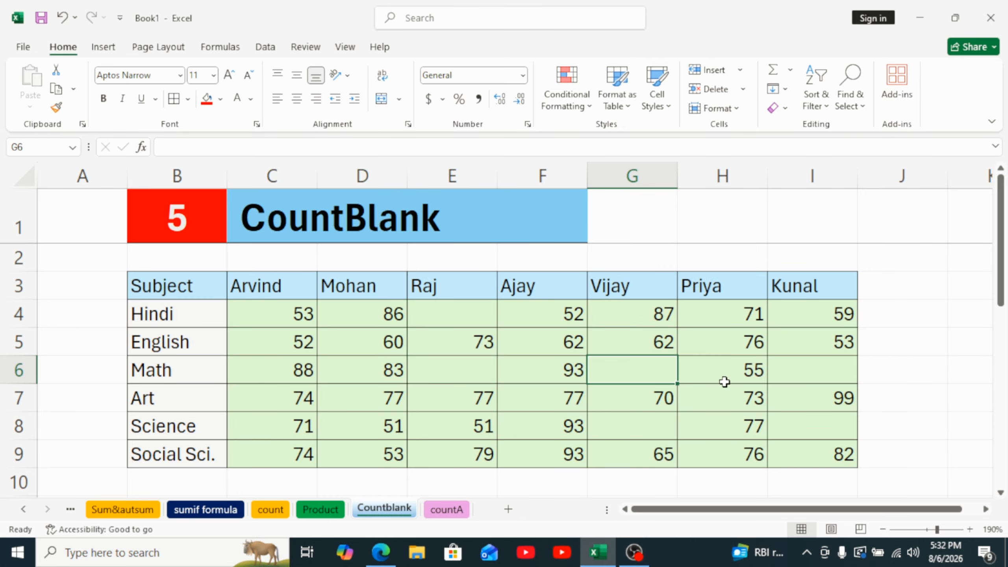
left_click(800, 372)
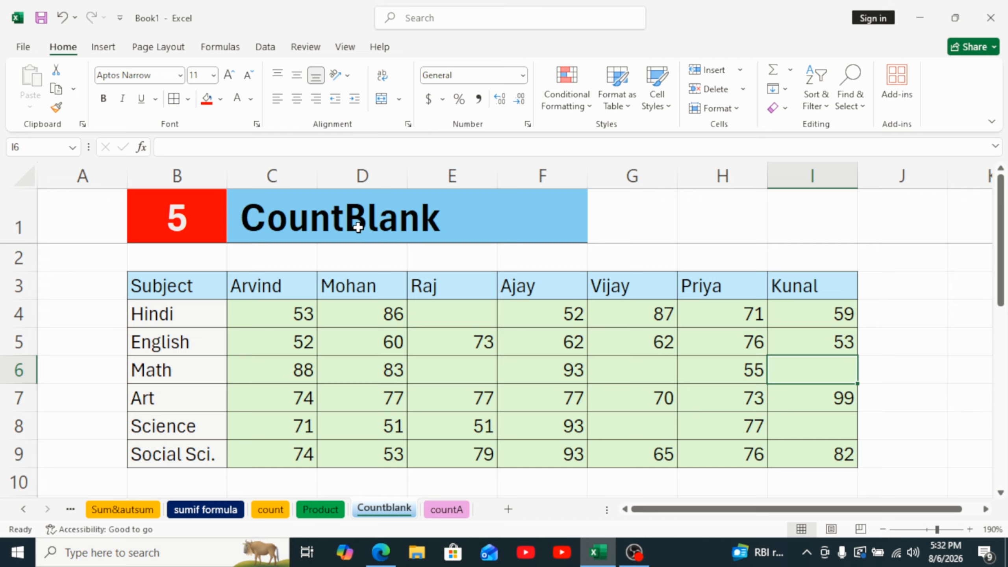
left_click(441, 369)
left_click(667, 396)
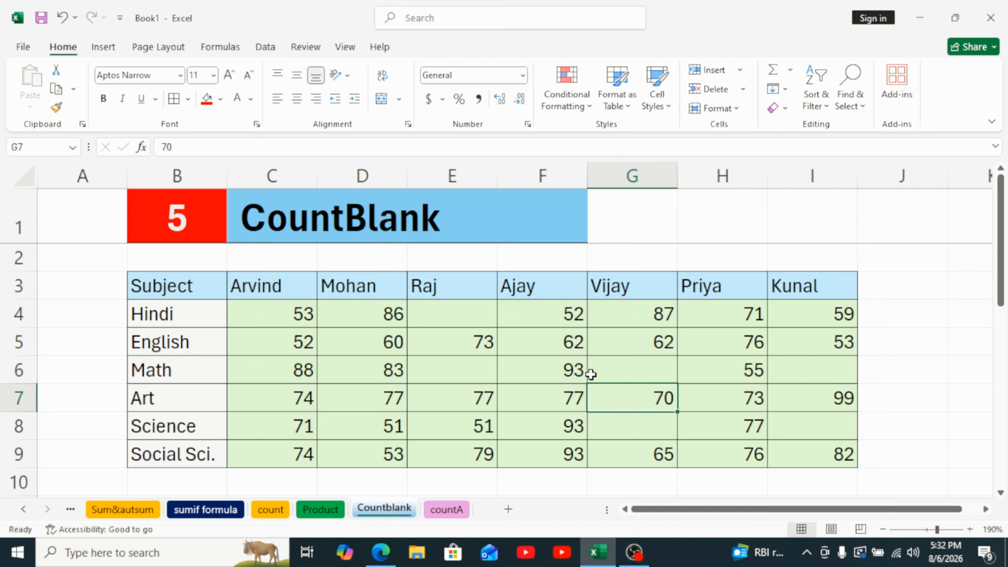
left_click(592, 374)
left_click(792, 376)
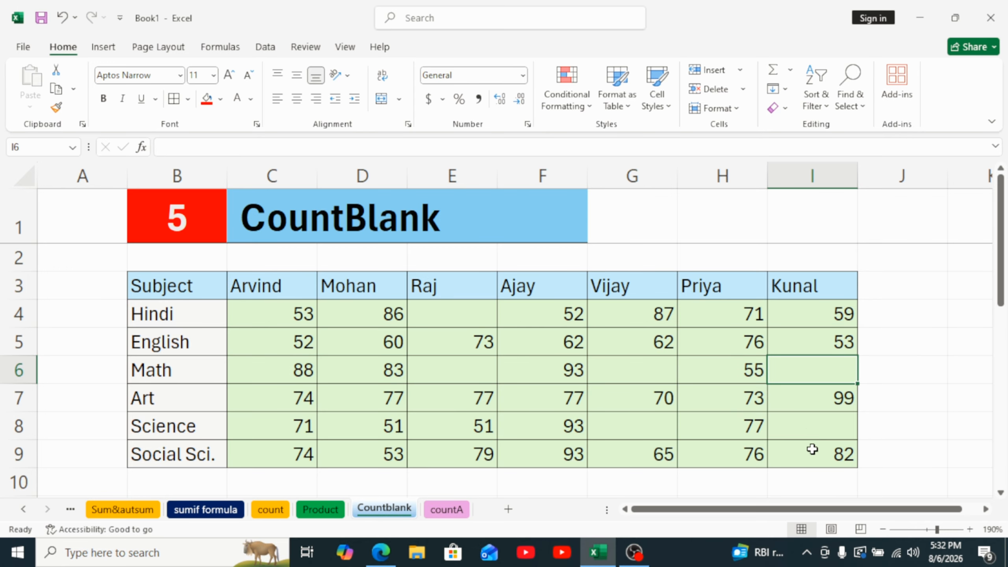
left_click(790, 427)
left_click(457, 345)
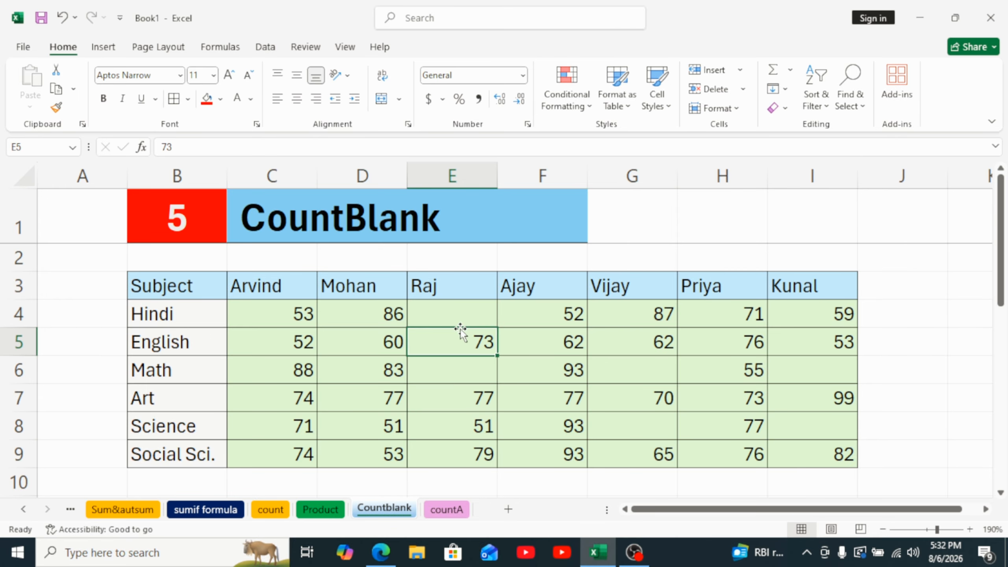
left_click(469, 306)
left_click(577, 332)
left_click(603, 365)
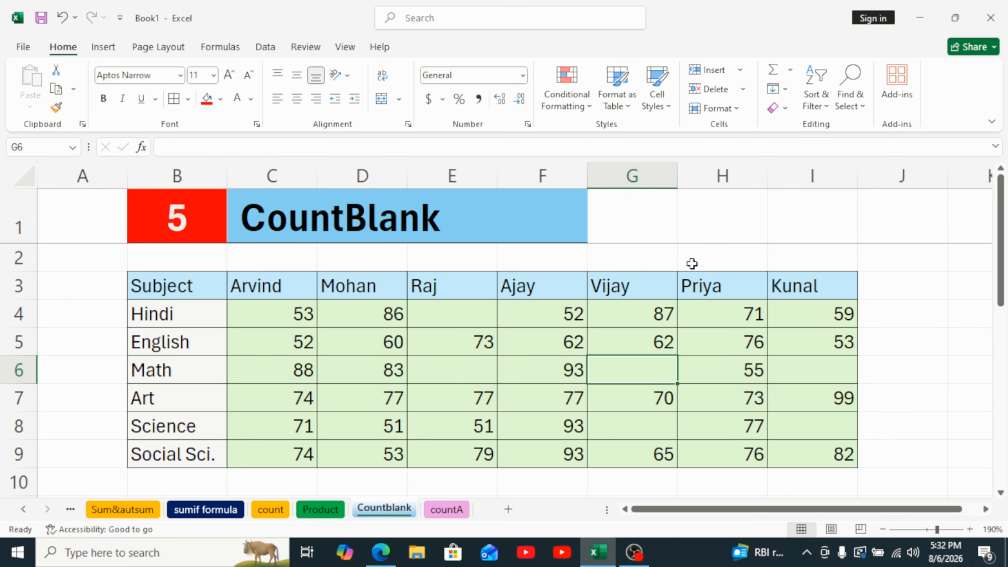
Step: Enter the formula =COUNTBLANK(C4:I9) in D11 to count the empty cells in the marks table
scroll(563, 417, "down", 1)
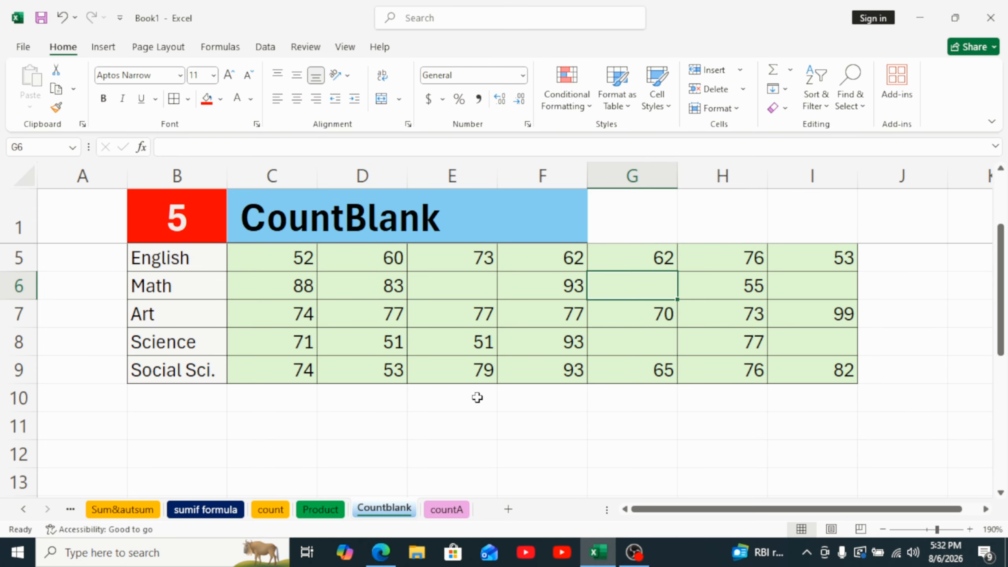
left_click(375, 418)
type("=")
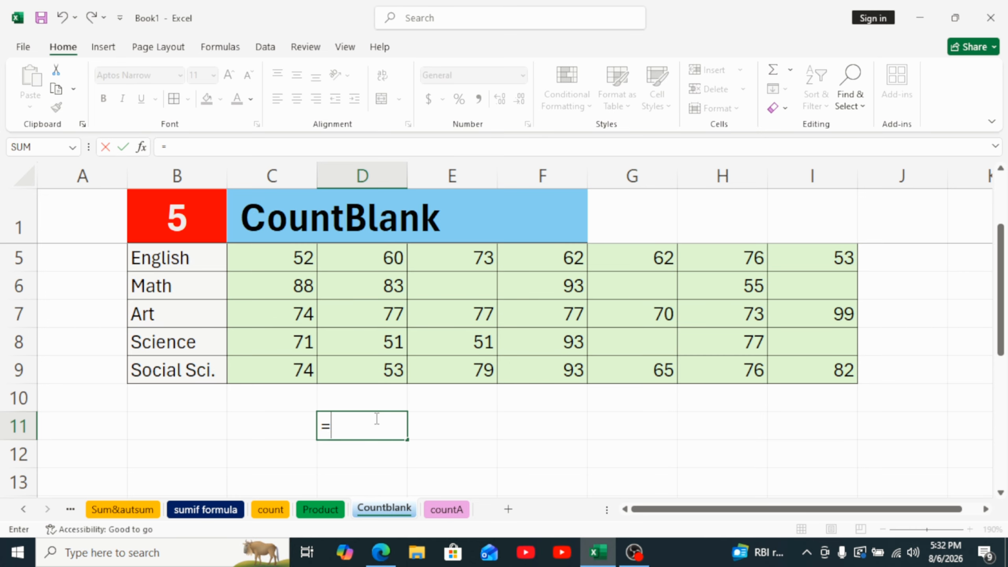
type("coun")
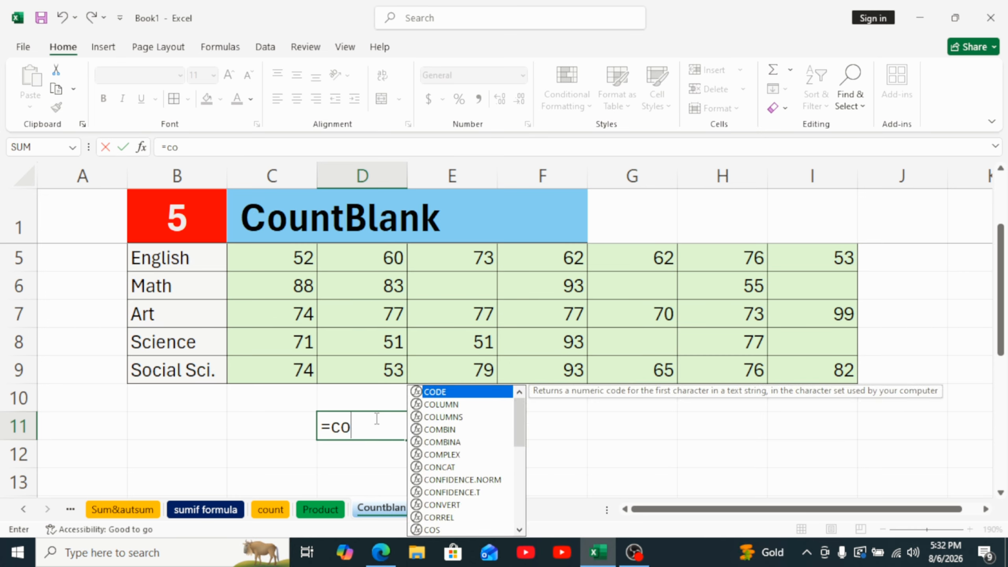
key("Down")
key("Down")
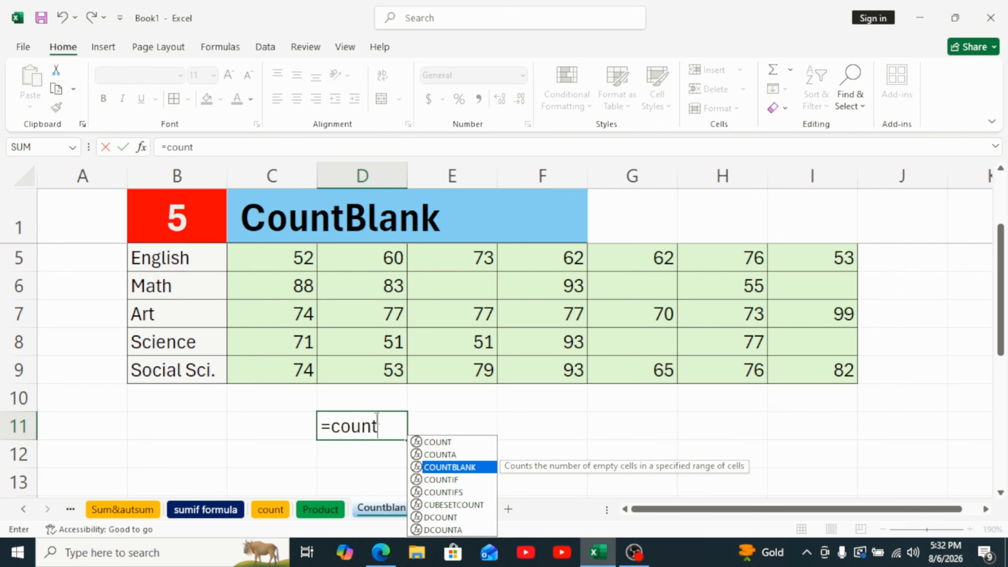
key("Tab")
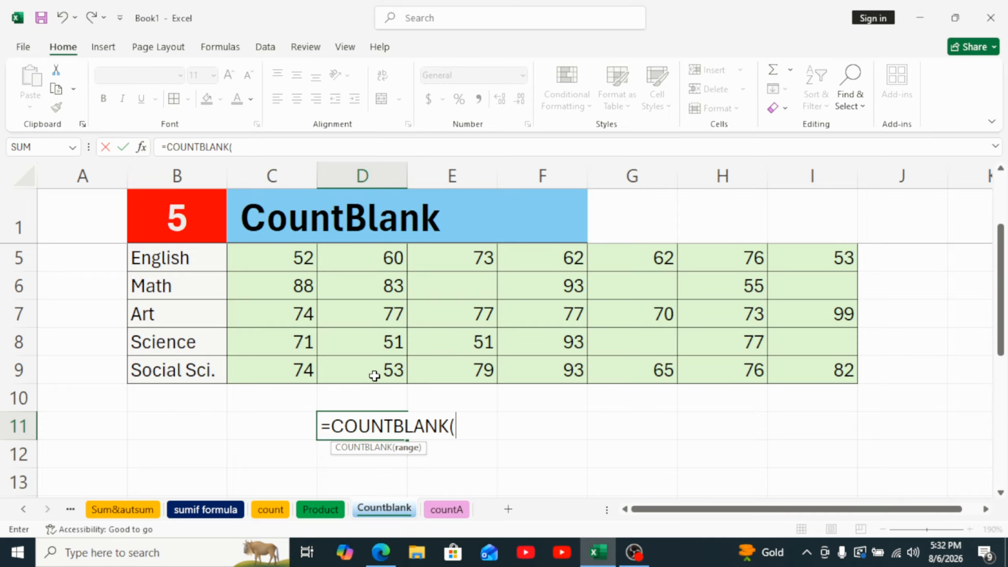
scroll(345, 358, "up", 1)
scroll(349, 378, "down", 1)
scroll(298, 341, "up", 1)
left_click_drag(255, 314, 816, 453)
scroll(540, 412, "down", 1)
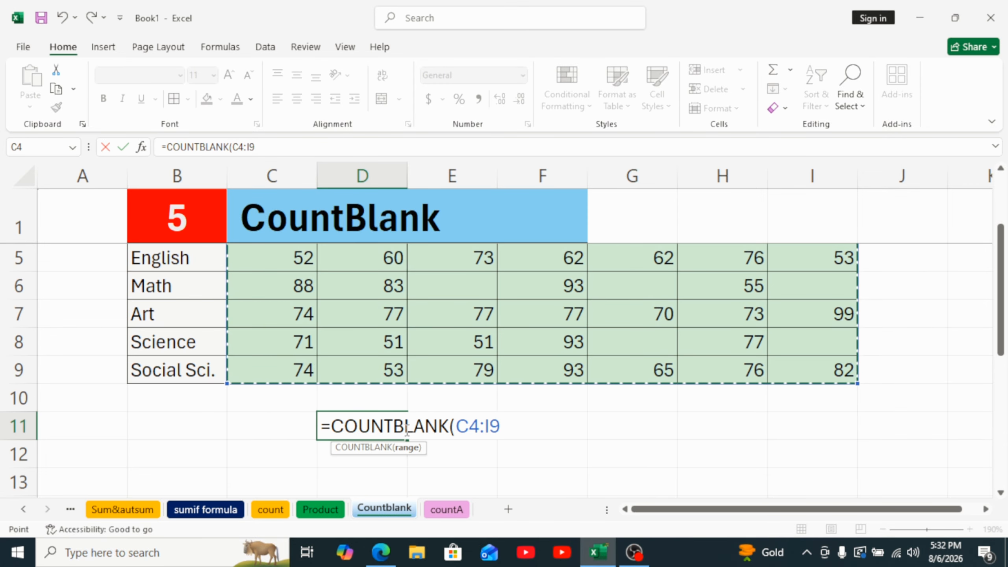
key("Return")
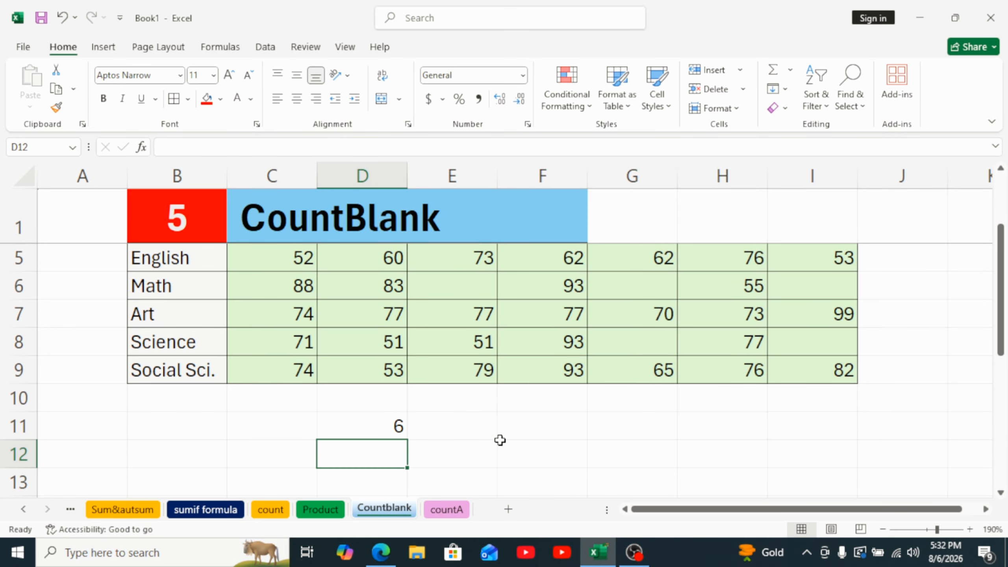
Step: Zoom the sheet out to 160% and check the table's empty cells against the COUNTBLANK result
scroll(488, 443, "up", 1)
scroll(471, 447, "down", 1)
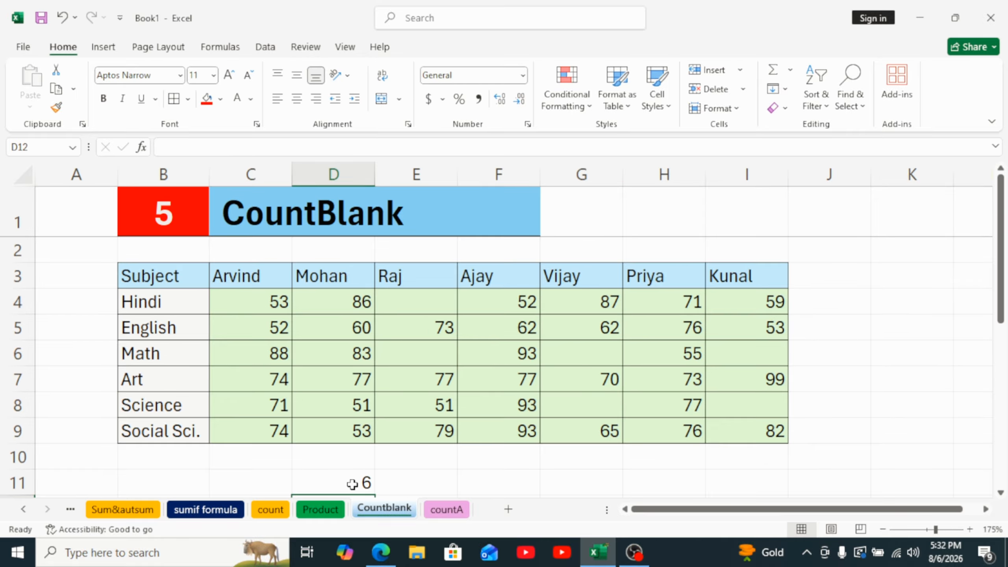
scroll(352, 484, "down", 1)
left_click(405, 384)
left_click(411, 333)
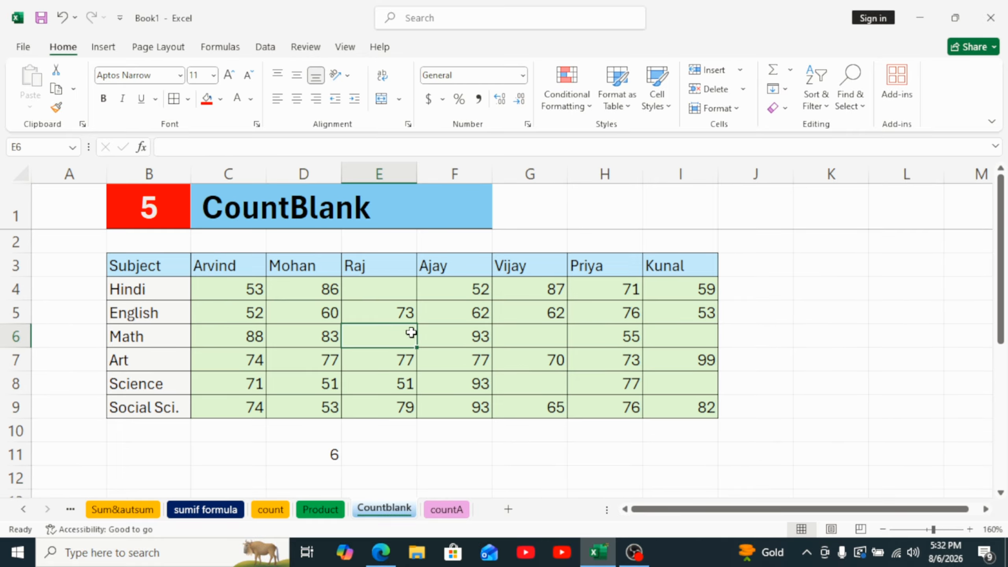
left_click(452, 337)
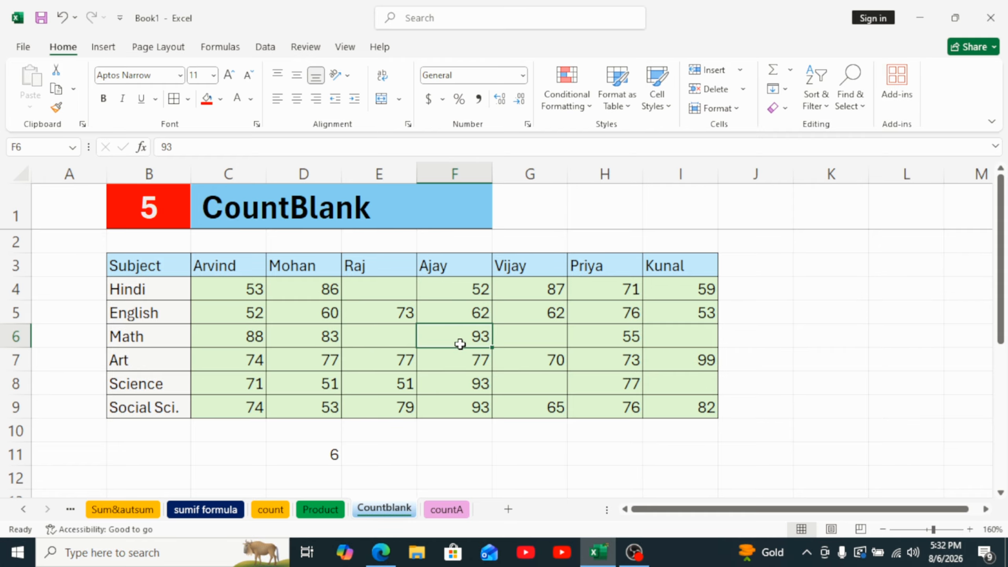
left_click(559, 361)
Step: Clear the marks in H5 and C4 to test how the COUNTBLANK formula responds
left_click(611, 317)
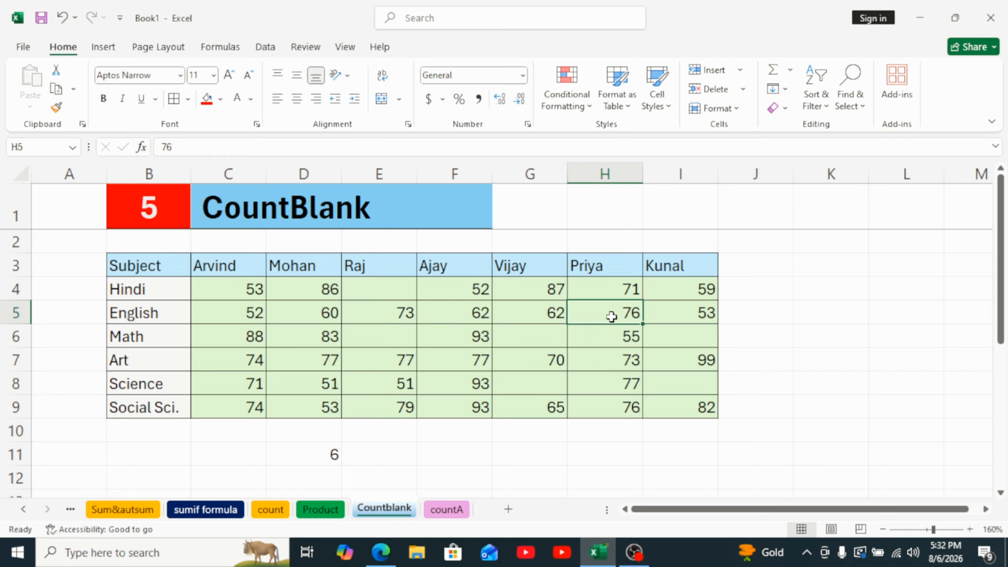
key("Delete")
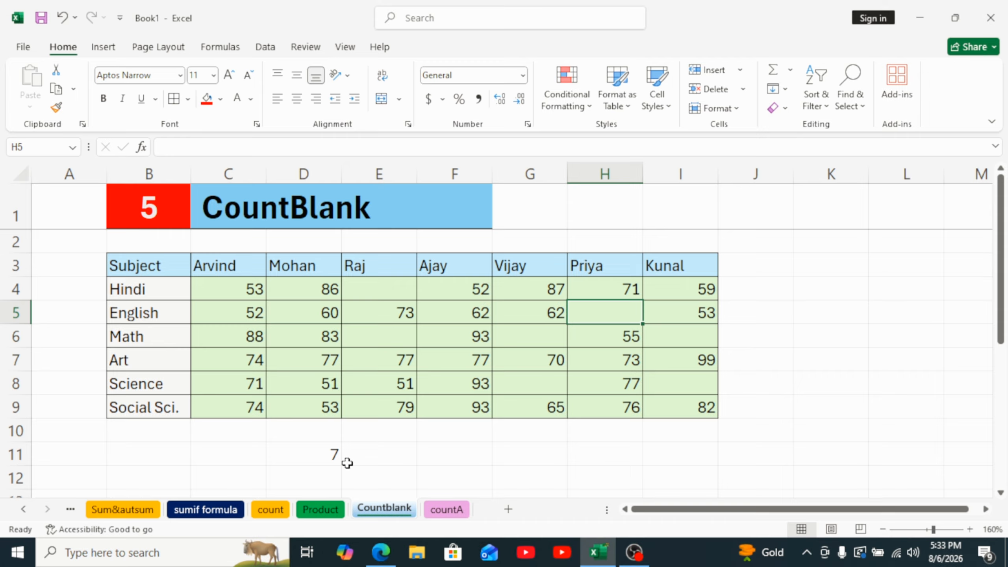
left_click(247, 285)
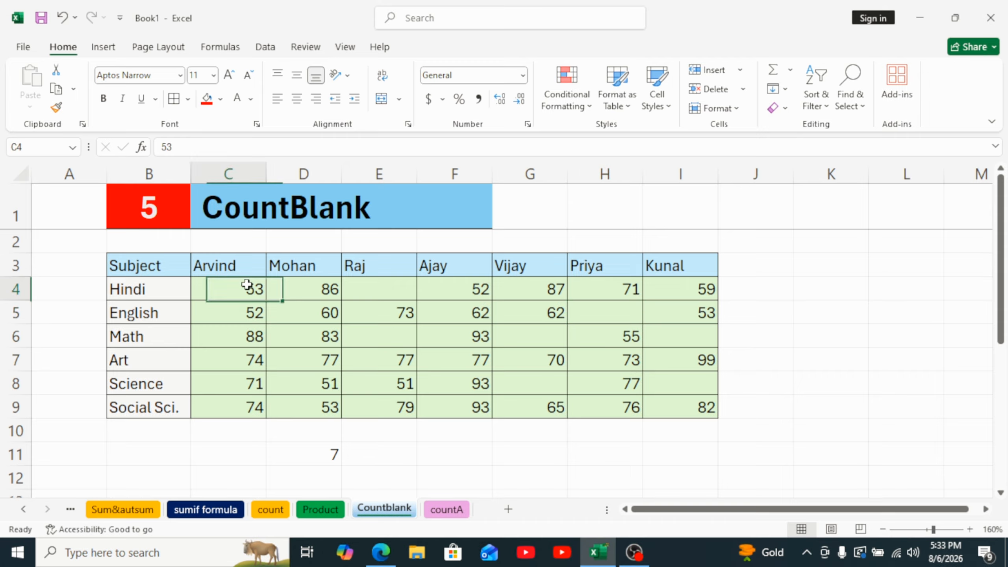
key("Delete")
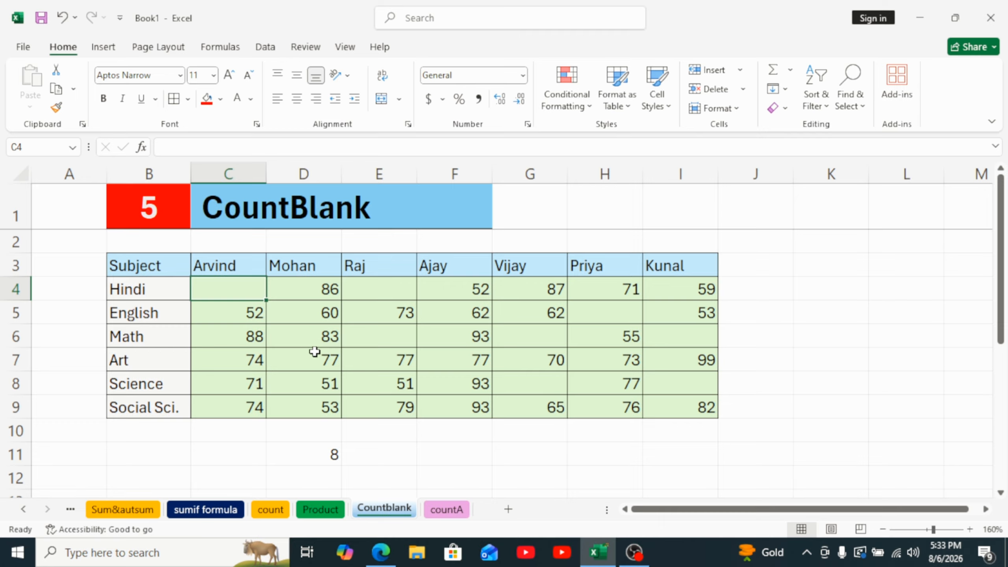
Step: Fill two empty cells of the marks table, entering 8 in E4 and the letter A in E6
left_click(412, 295)
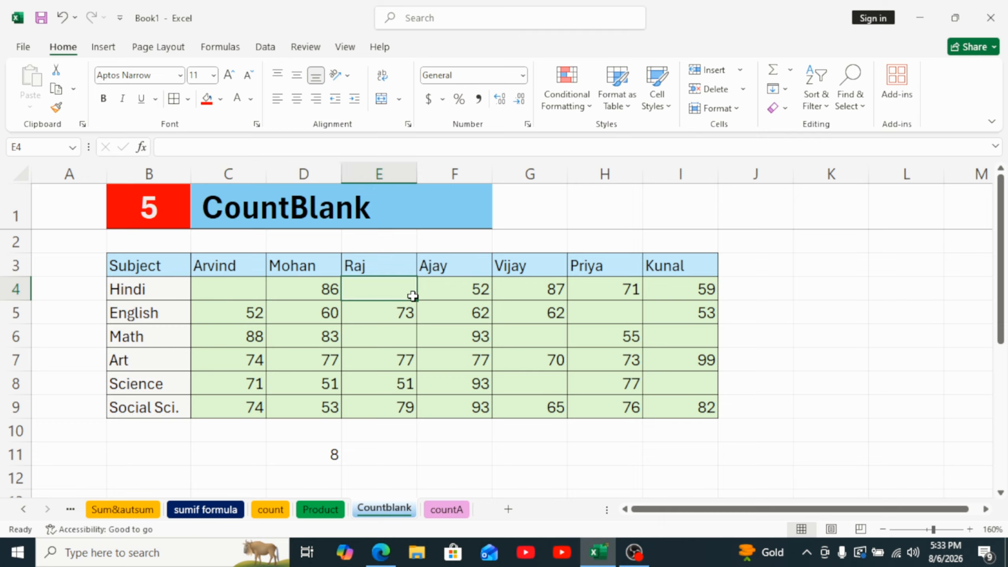
type("8")
key("Return")
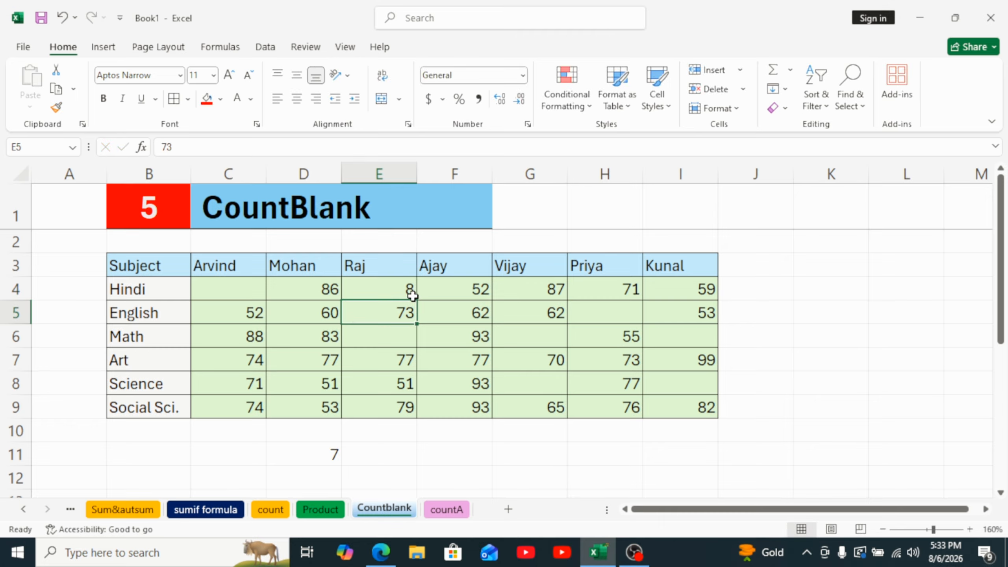
key("Down")
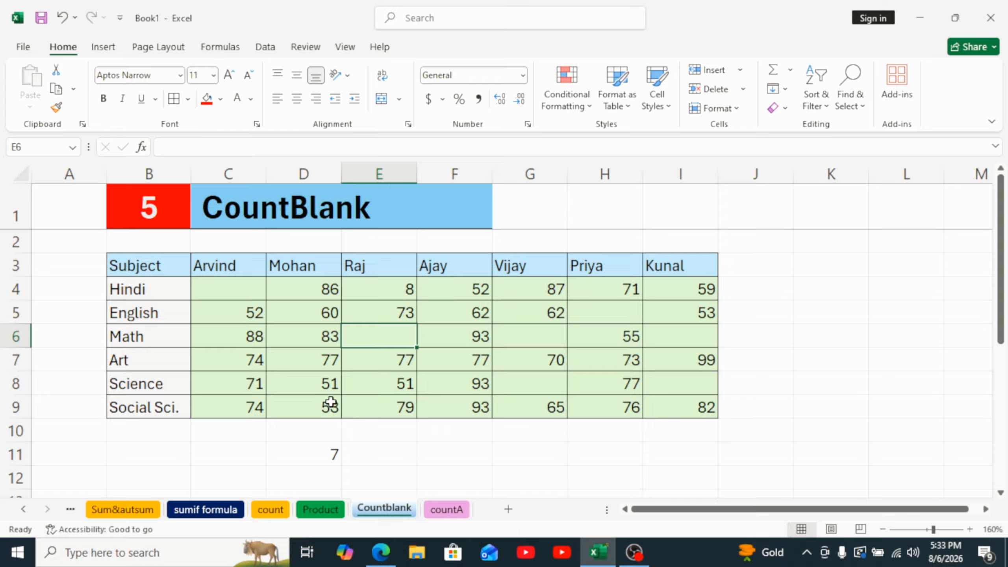
left_click(333, 453)
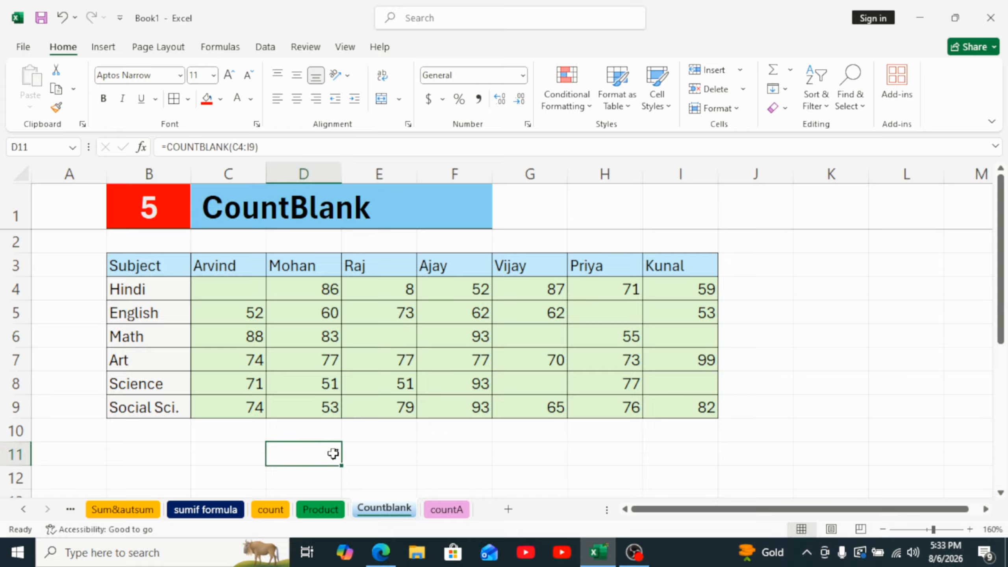
left_click(367, 335)
type("a")
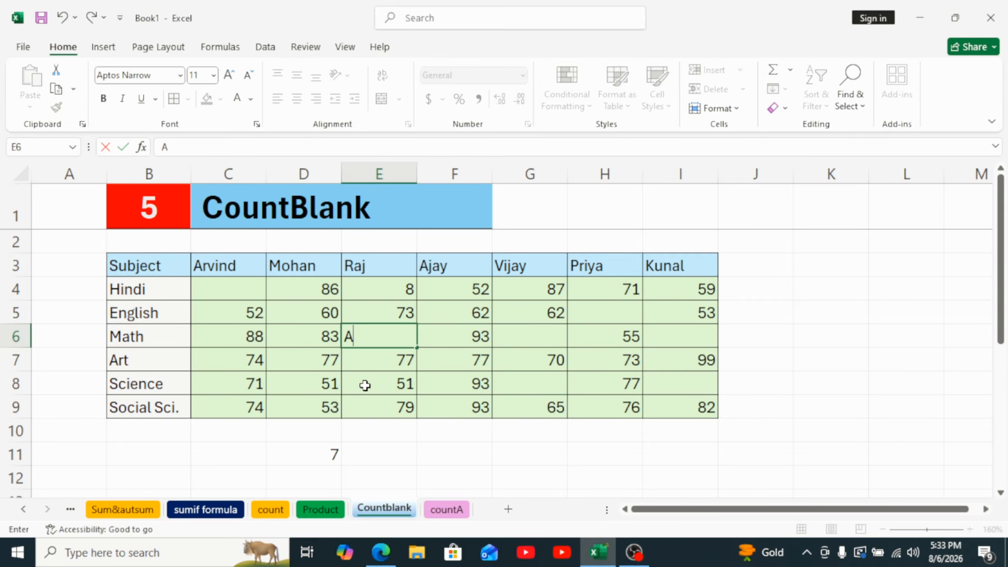
key("Return")
left_click(550, 359)
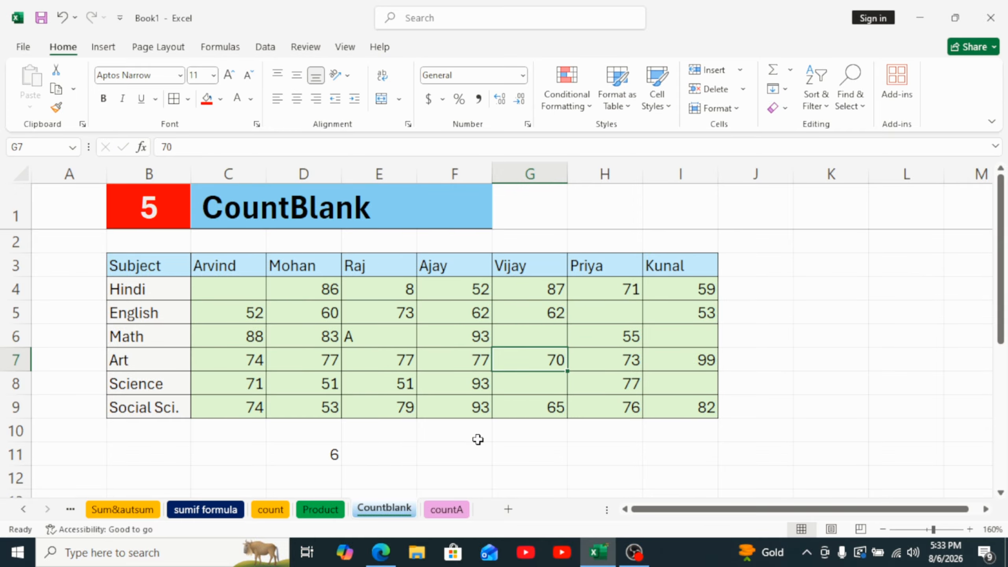
Step: Review the countA, Sum&autsum, sumif formula, count, Product and Countblank sheets as a recap of the formulas
left_click(451, 513)
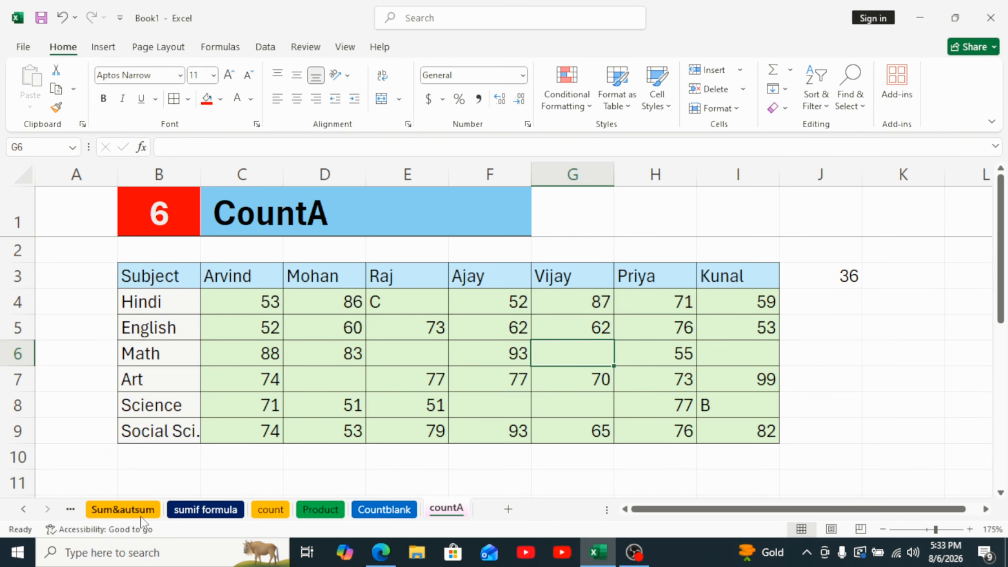
left_click(95, 512)
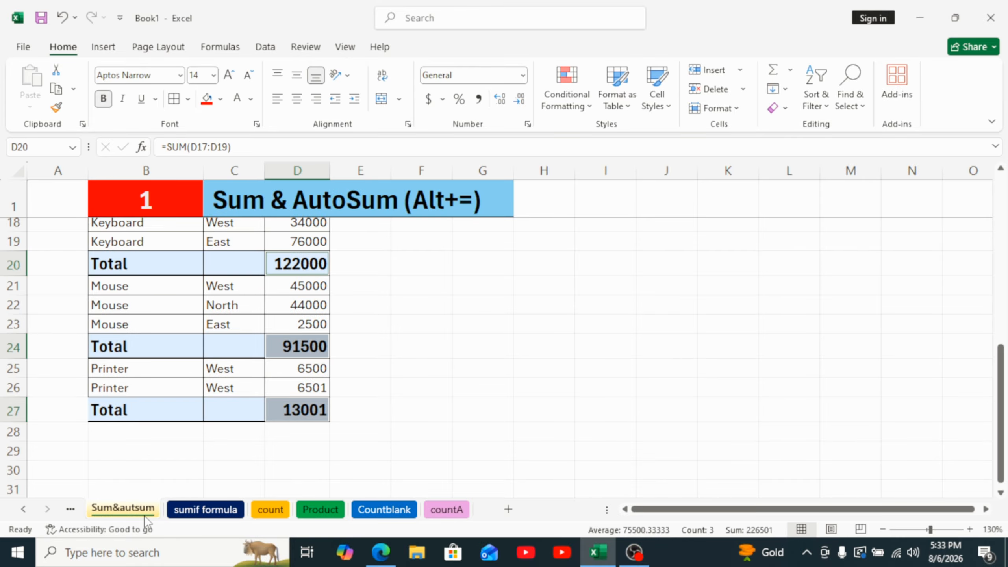
left_click(205, 510)
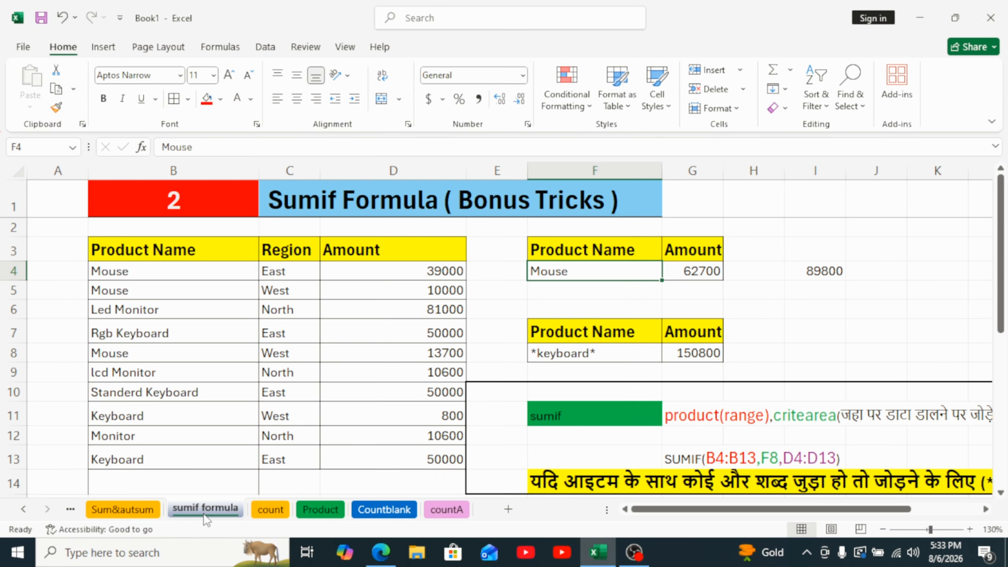
left_click(269, 510)
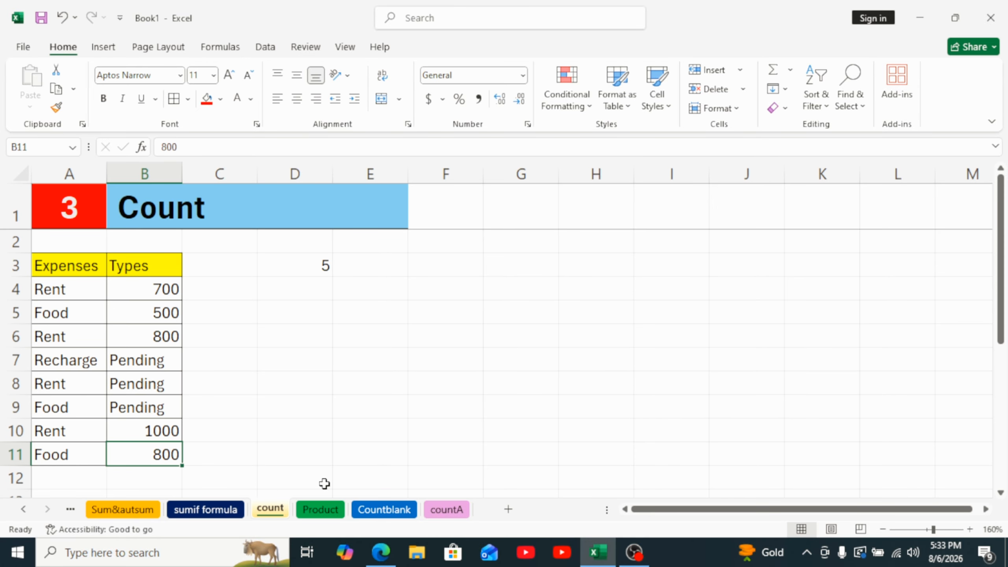
left_click(444, 510)
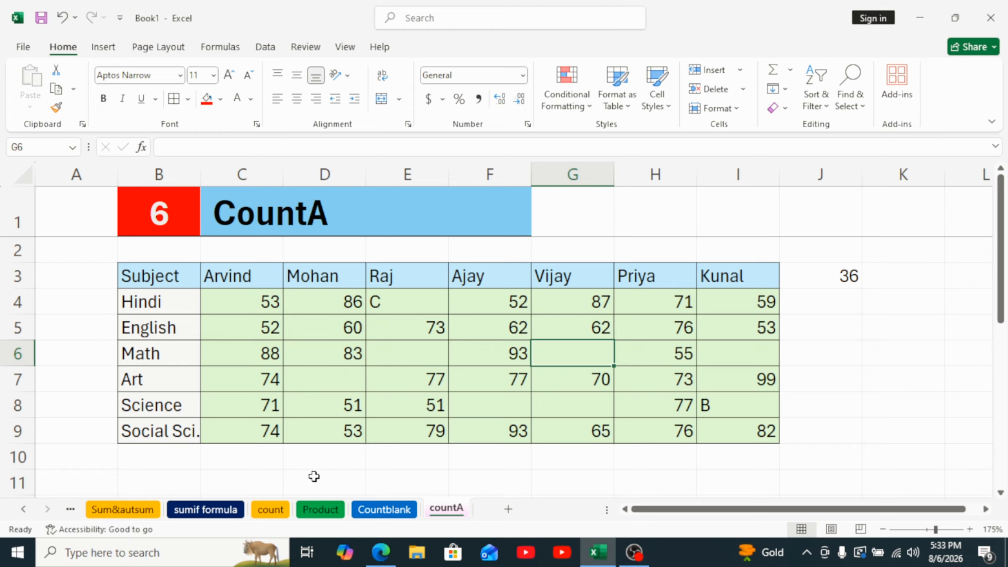
left_click(313, 510)
left_click(375, 508)
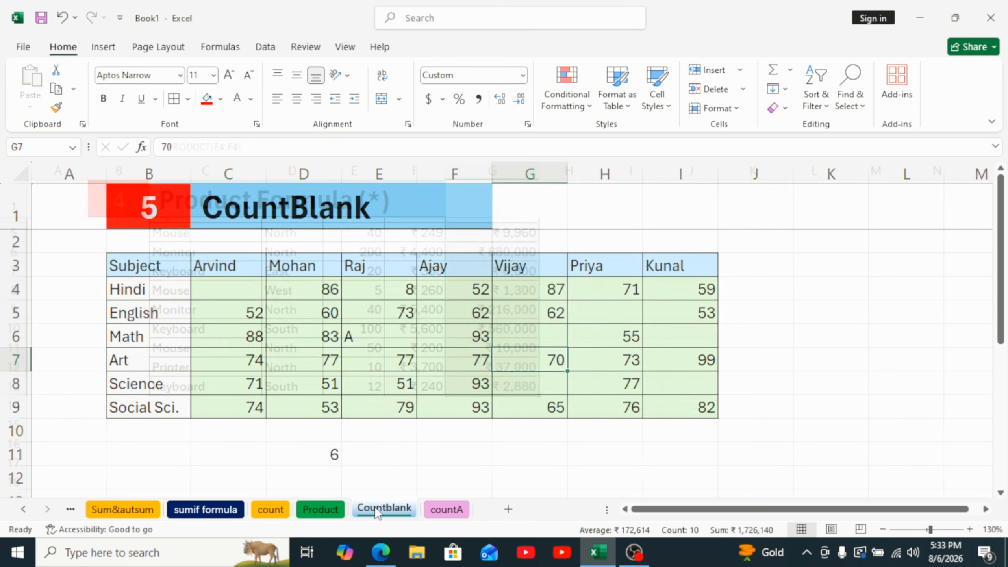